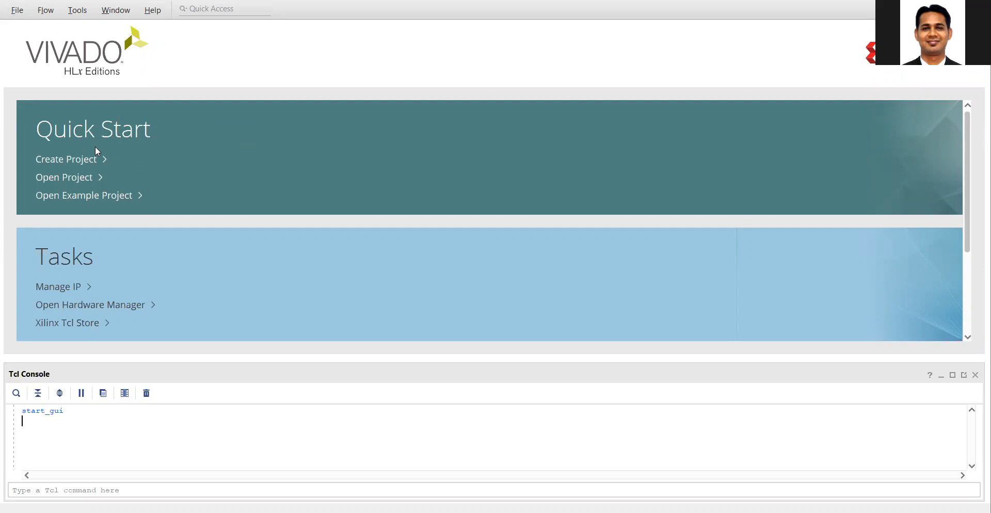
- Start a new RTL project named Lab3demo in D:/AELD_22/Lab3 without specifying sources
left_click(75, 162)
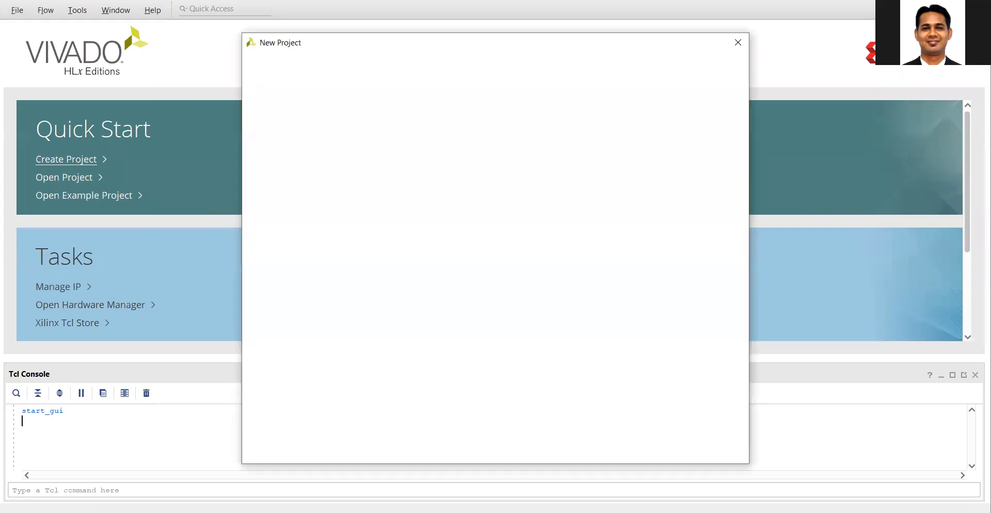
left_click(600, 442)
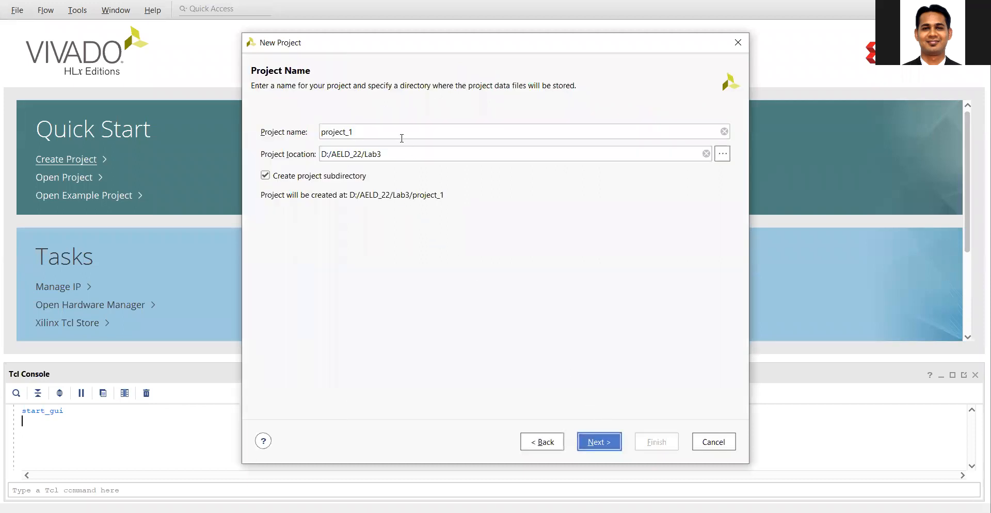
double_click(343, 126)
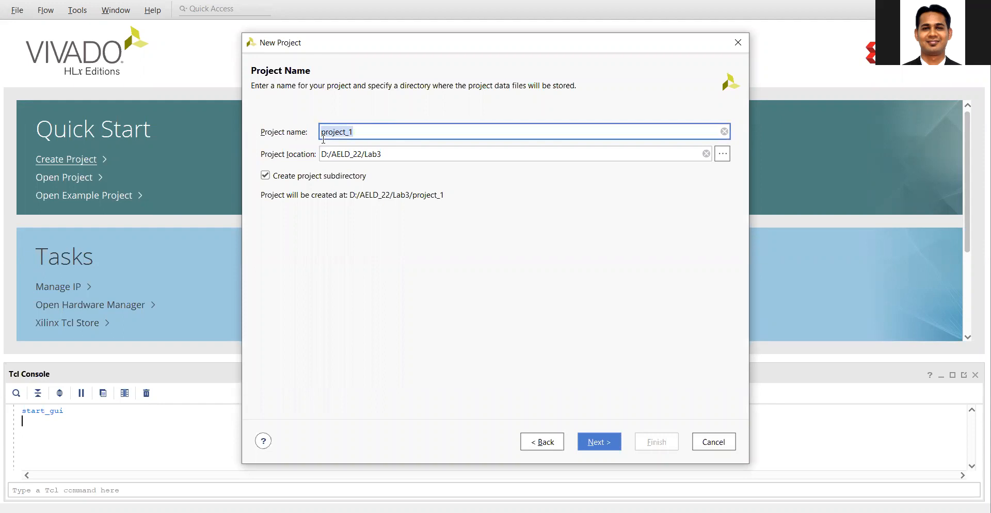
type("Lab3demo")
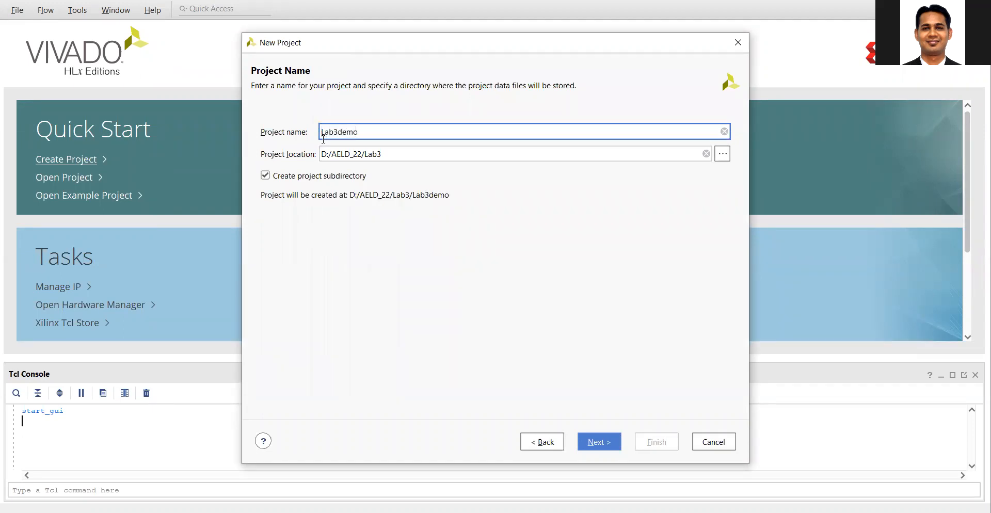
left_click(597, 441)
left_click(597, 440)
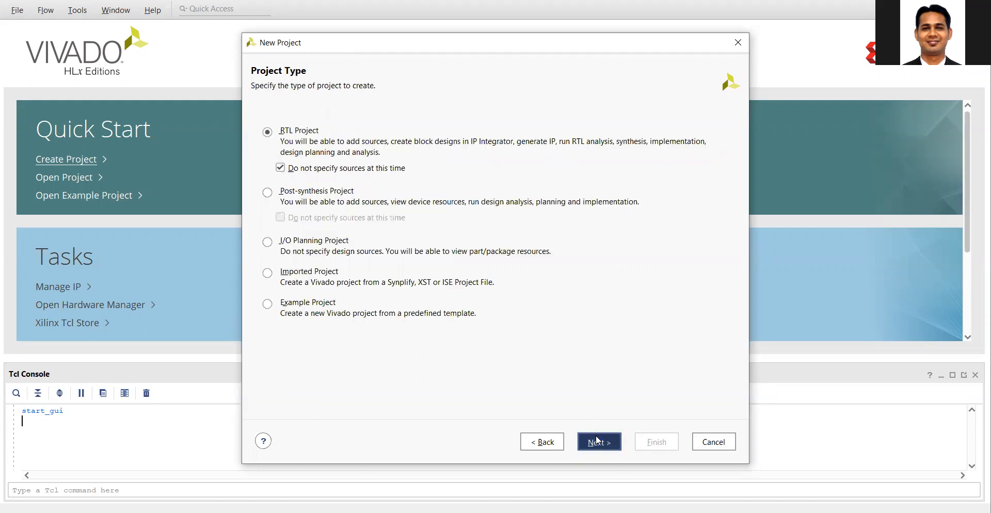
- Search the boards for "zed", choose the Digilent Zedboard as the default board and finish creating the project
left_click(312, 135)
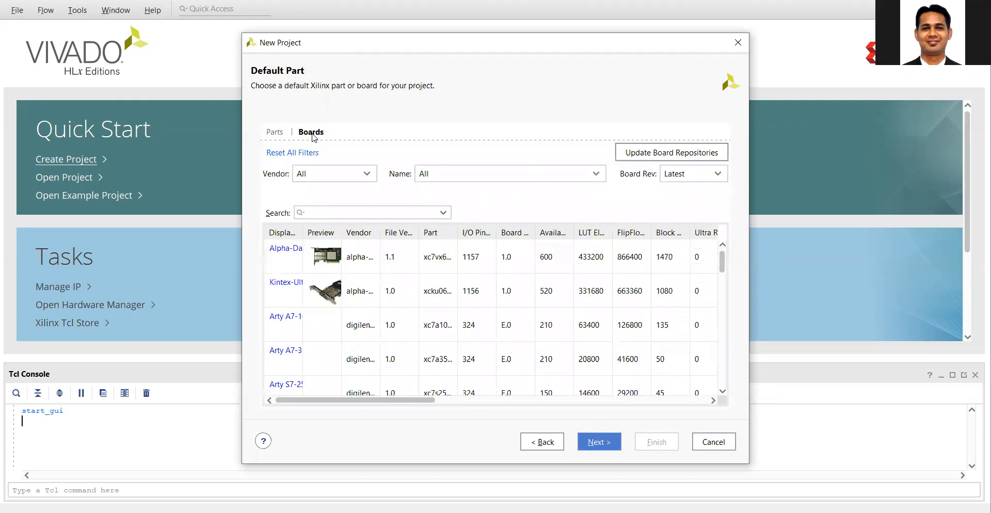
left_click(332, 212)
type("zed")
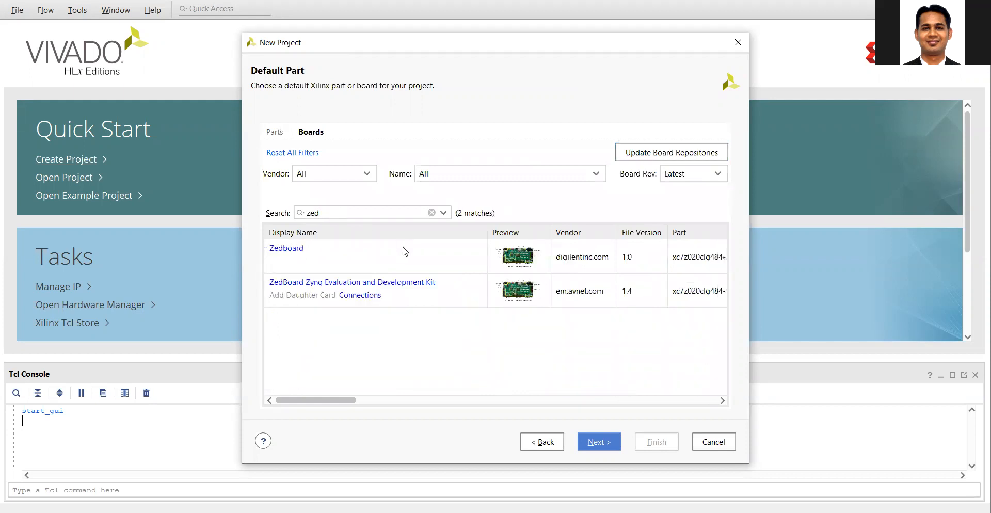
left_click(405, 252)
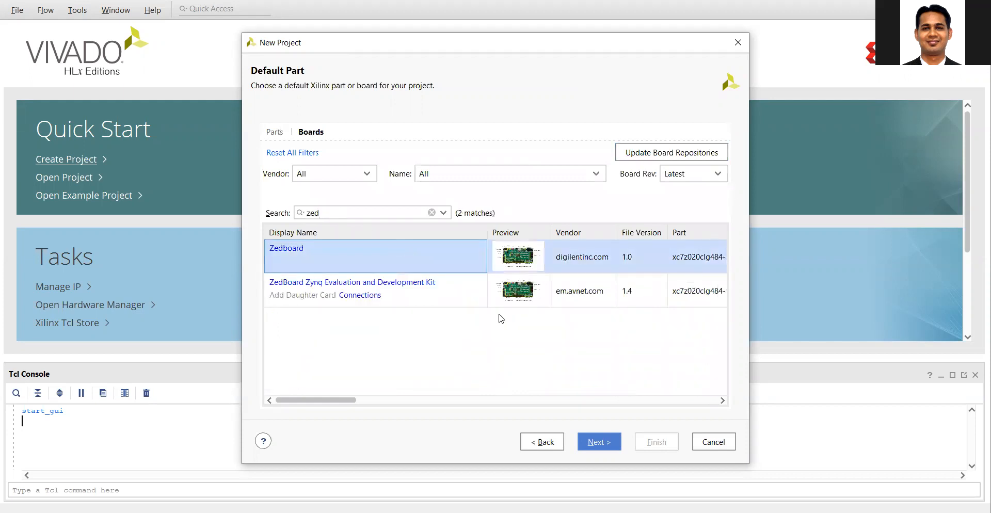
left_click(598, 441)
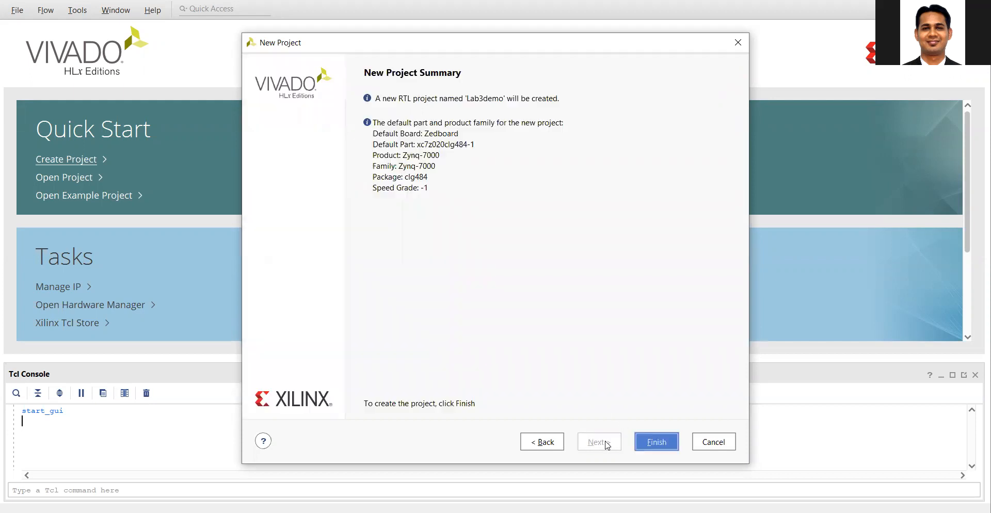
left_click(656, 442)
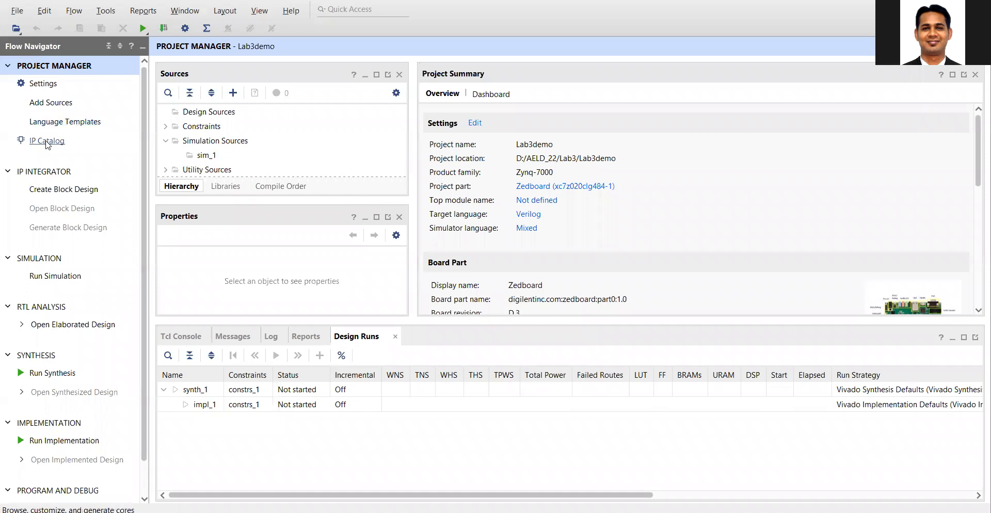
- Create a block design named design_1 and add the ZYNQ7 Processing System IP to it
left_click(49, 190)
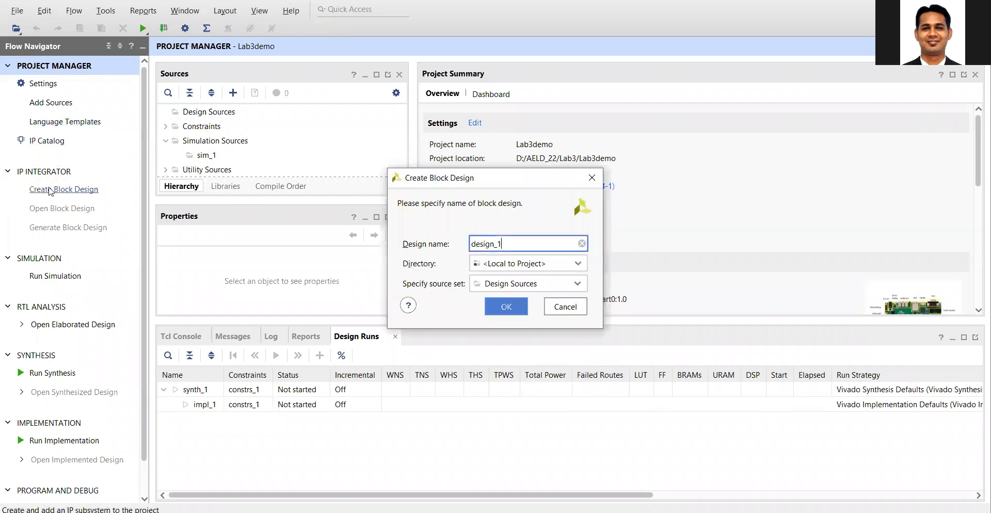
left_click(502, 305)
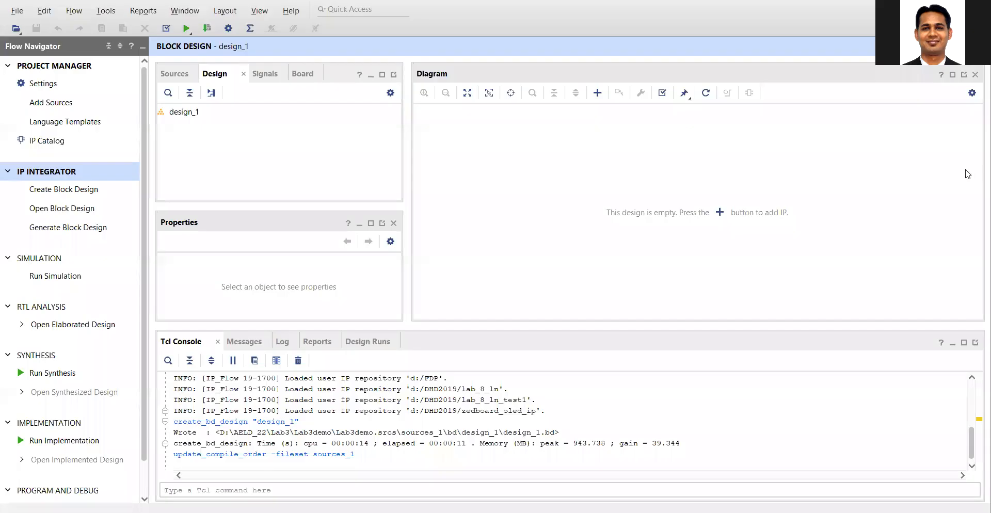
left_click(720, 213)
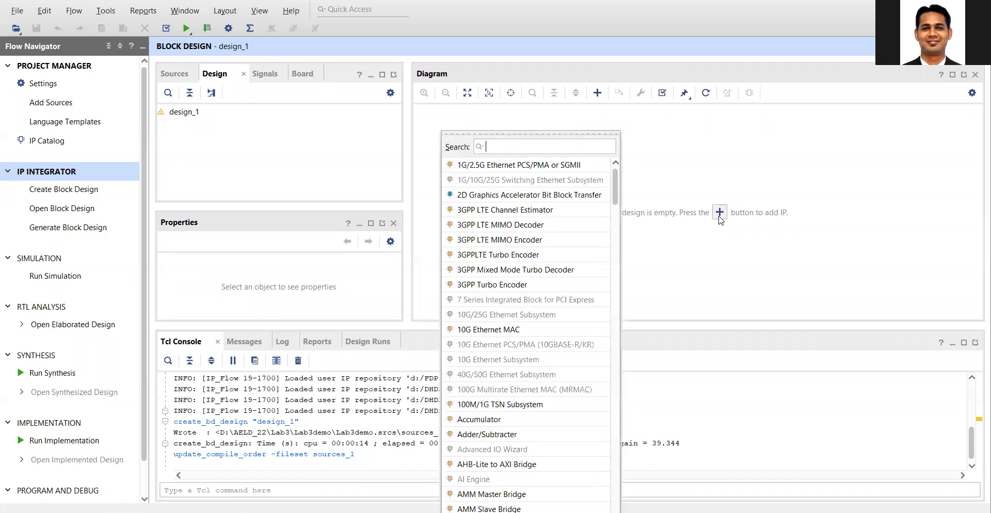
type("zyn")
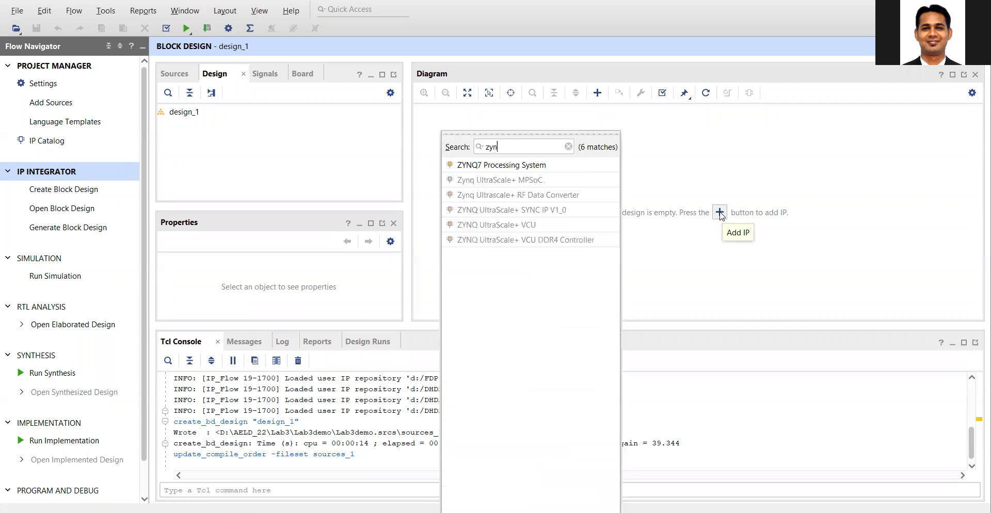
double_click(539, 167)
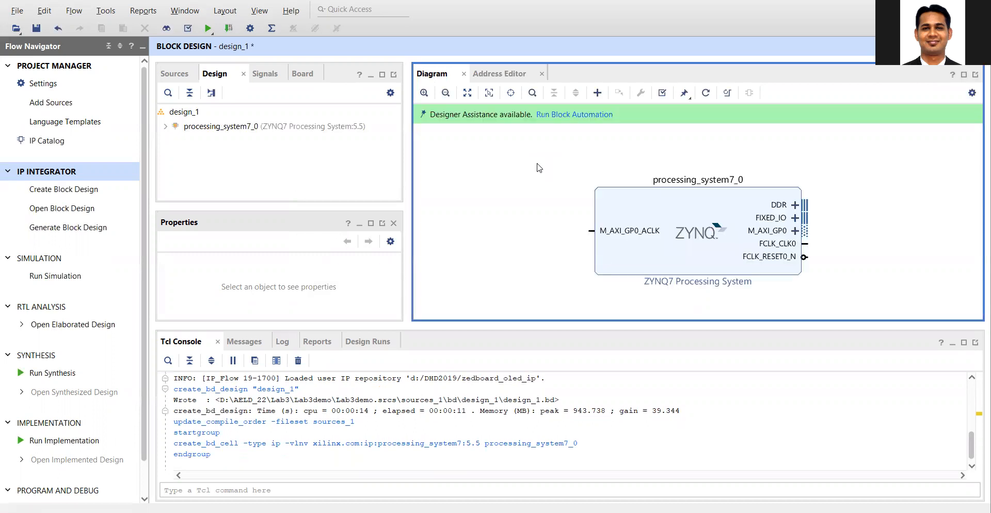
- Run block automation on processing_system7_0 with the board preset applied and both cross triggers disabled
left_click(577, 118)
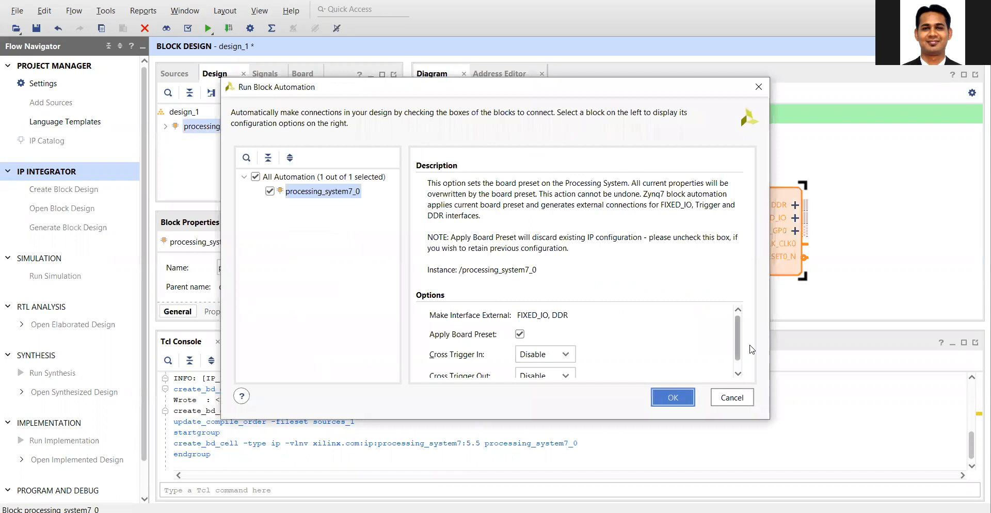
scroll(742, 368, "down", 1)
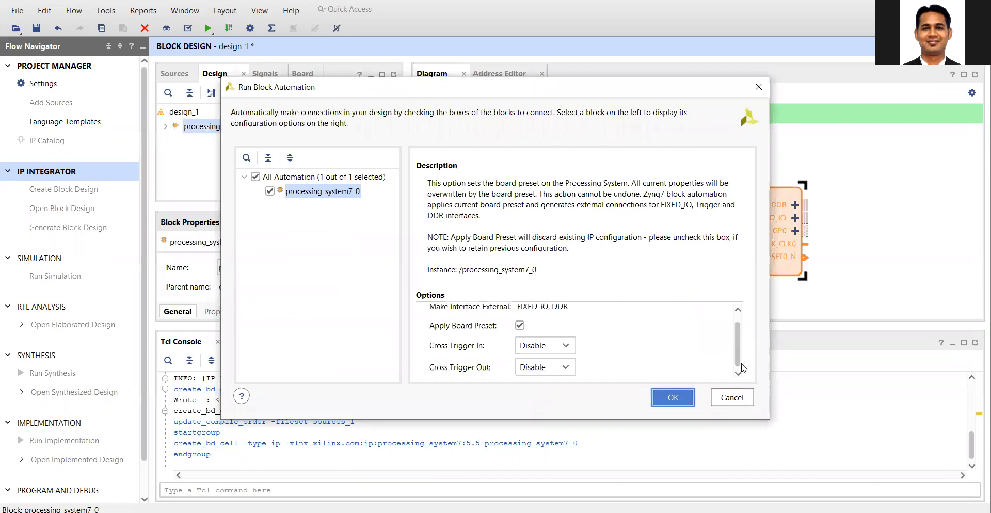
left_click(669, 397)
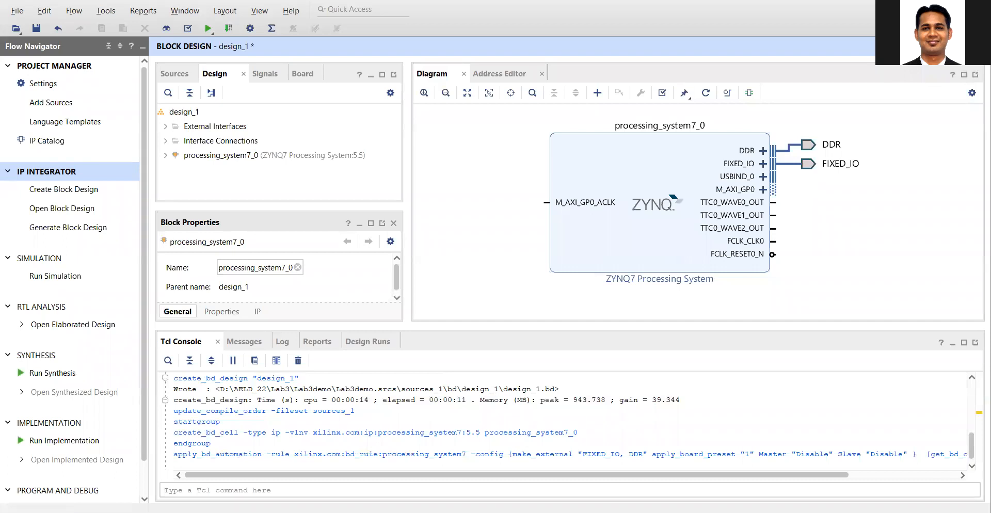
- Open the ZYNQ7 Processing System's customization and enable the S AXI ACP interface in its PS-PL configuration
double_click(630, 166)
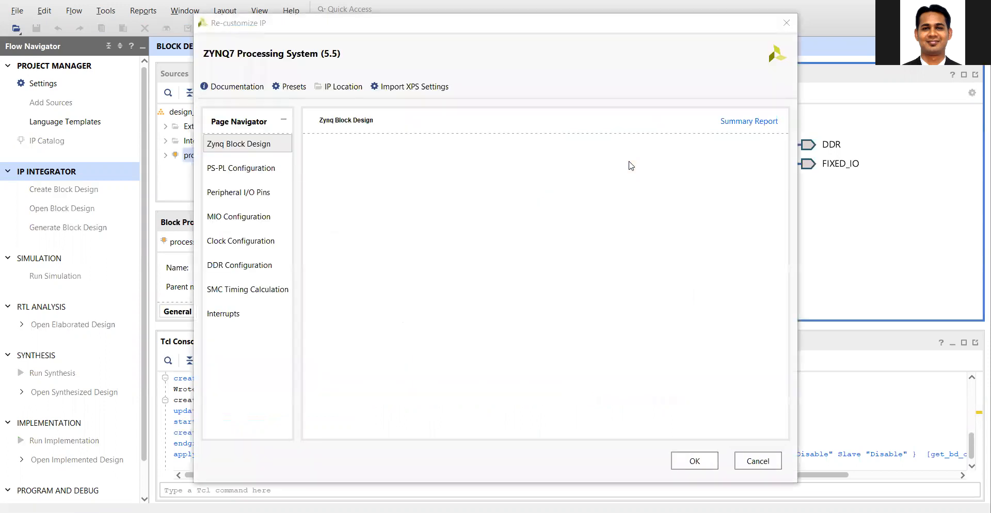
left_click(258, 174)
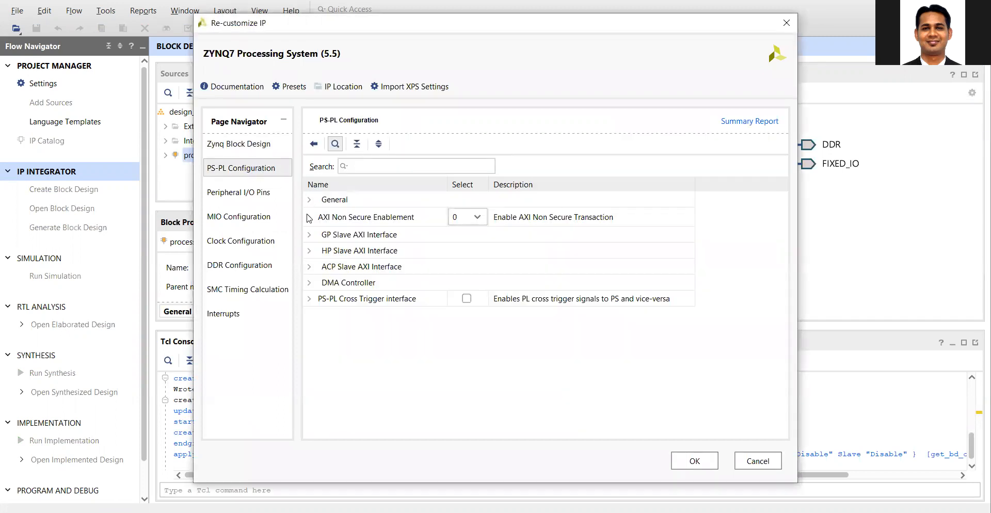
left_click(310, 267)
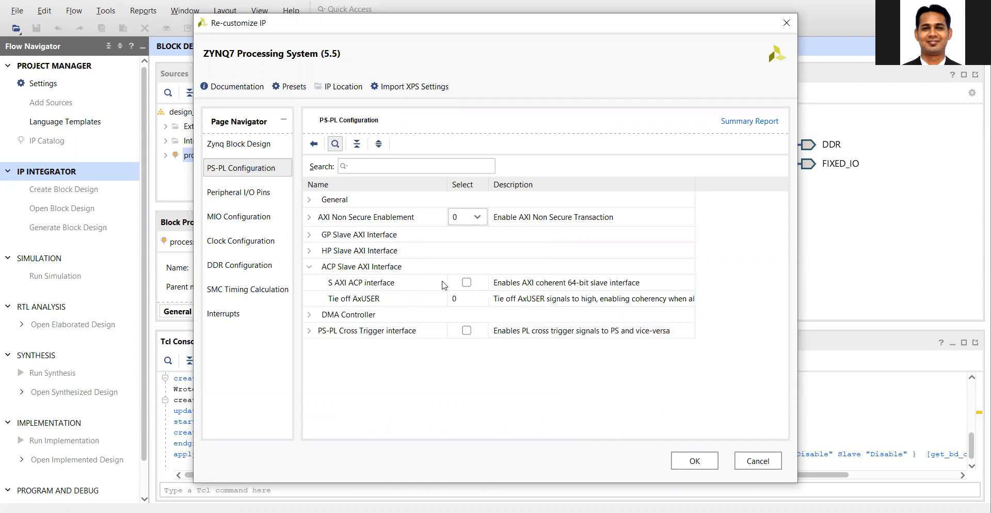
left_click(466, 284)
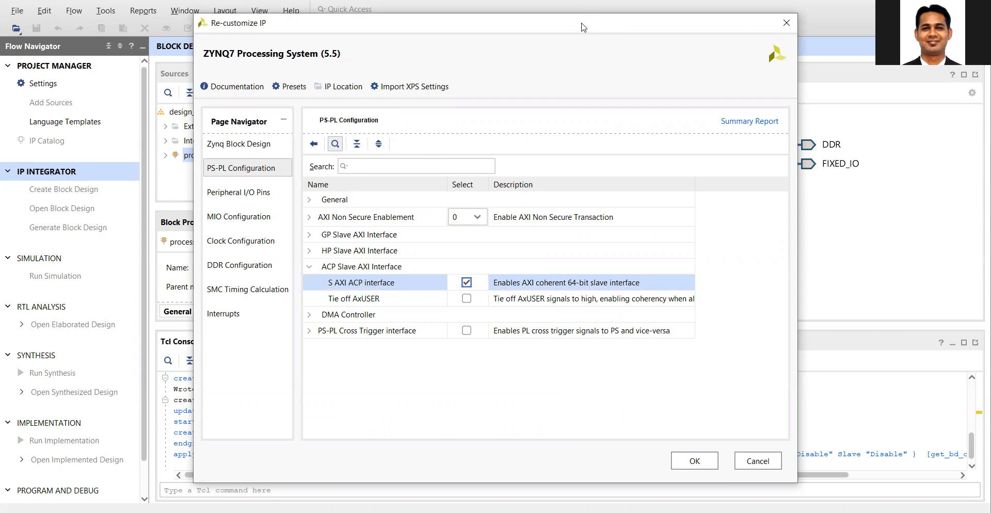
- Disable the Quad SPI Flash, Ethernet 0, USB 0, SD 0, TTC0 and GPIO MIO peripherals, keeping UART 1 enabled
left_click_drag(583, 27, 530, 13)
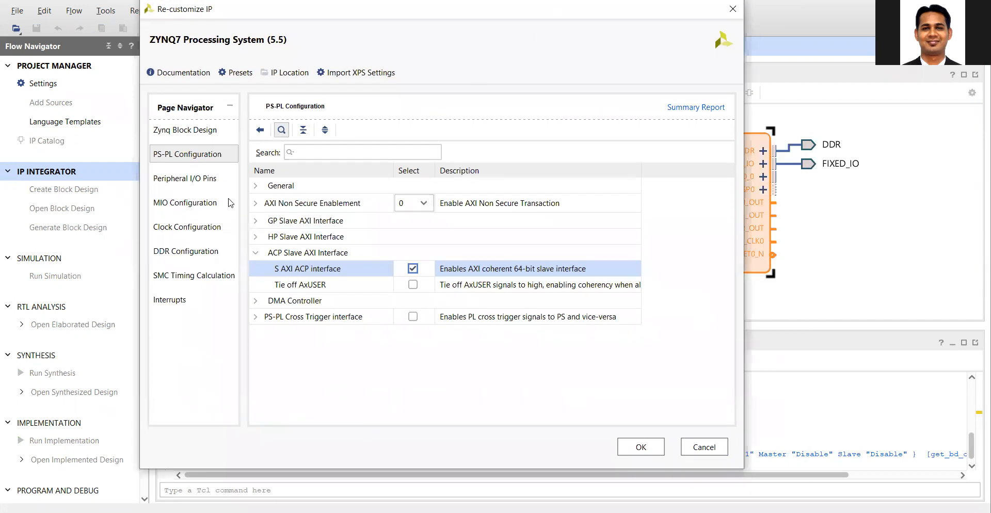
left_click(206, 183)
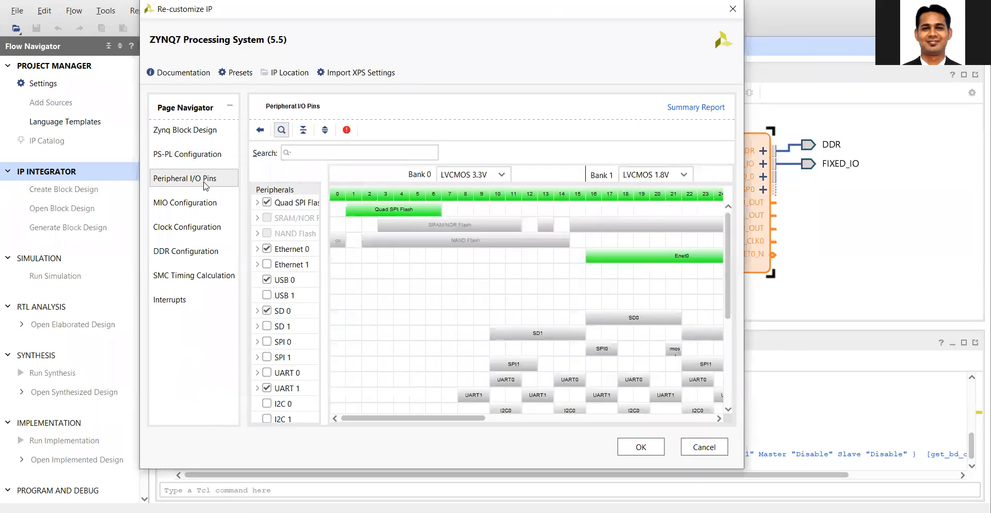
left_click(267, 207)
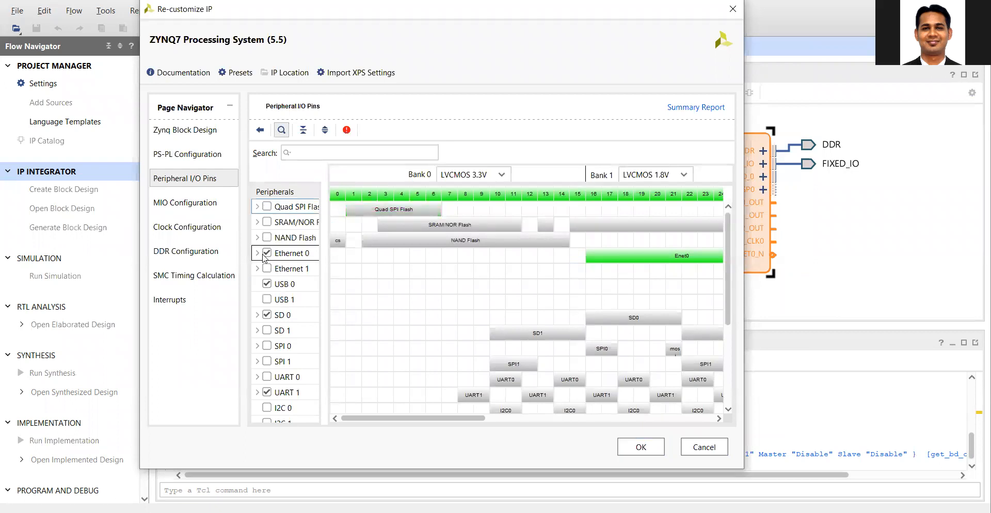
left_click(267, 284)
left_click(266, 315)
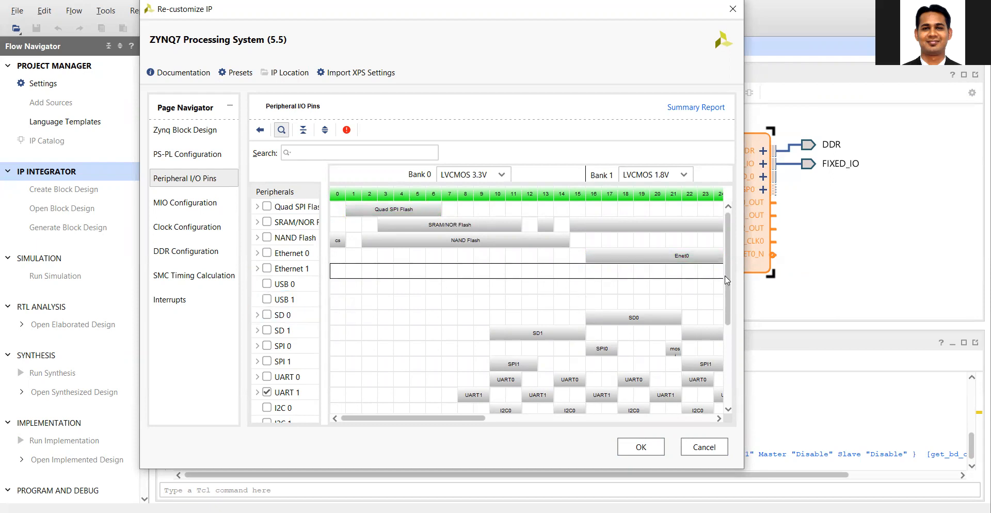
scroll(721, 326, "down", 3)
scroll(721, 326, "down", 5)
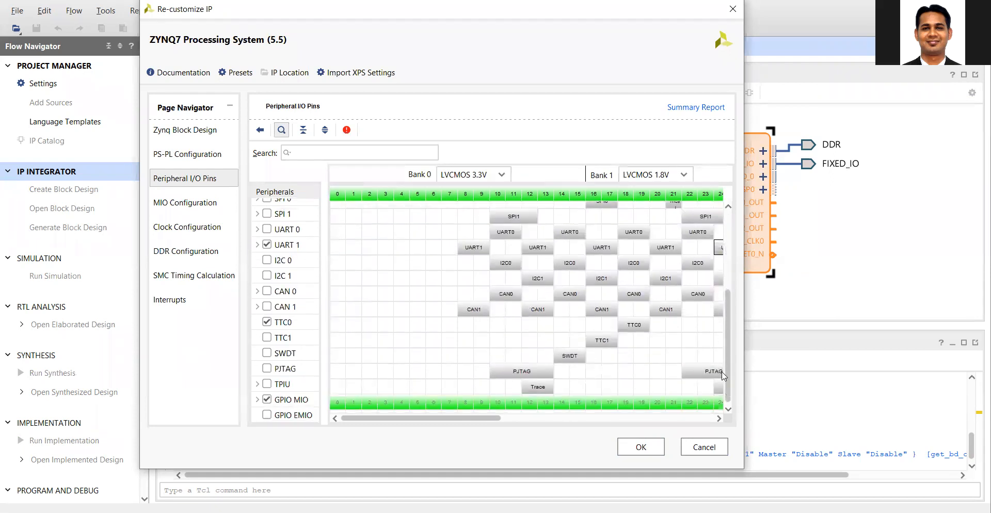
left_click(271, 323)
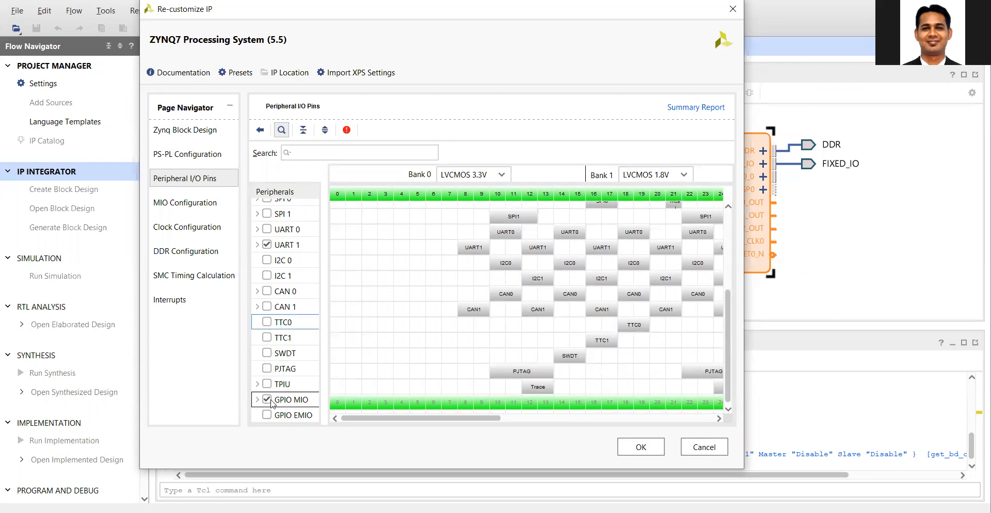
left_click(269, 400)
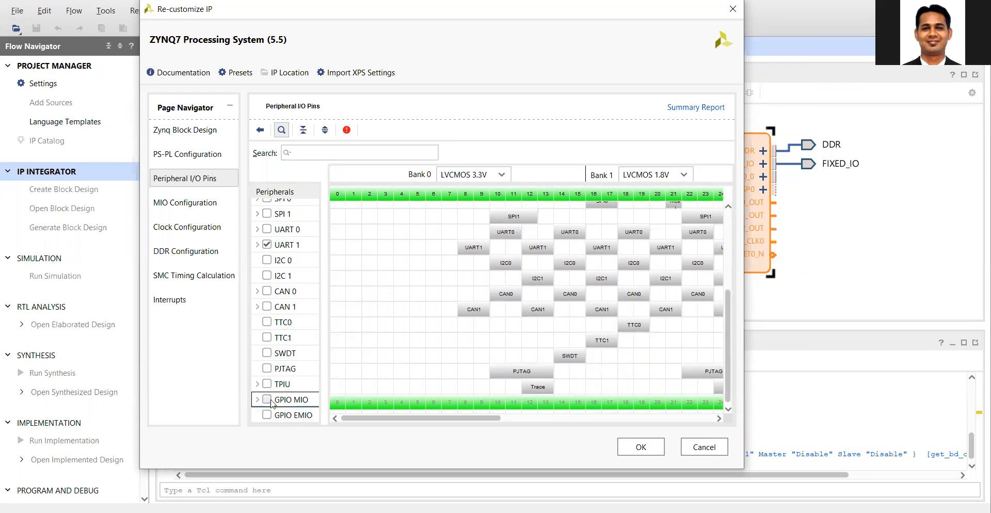
- Check which memory, I/O, processor unit and debug peripherals are enabled in the MIO configuration, and open the clock configuration
left_click(189, 205)
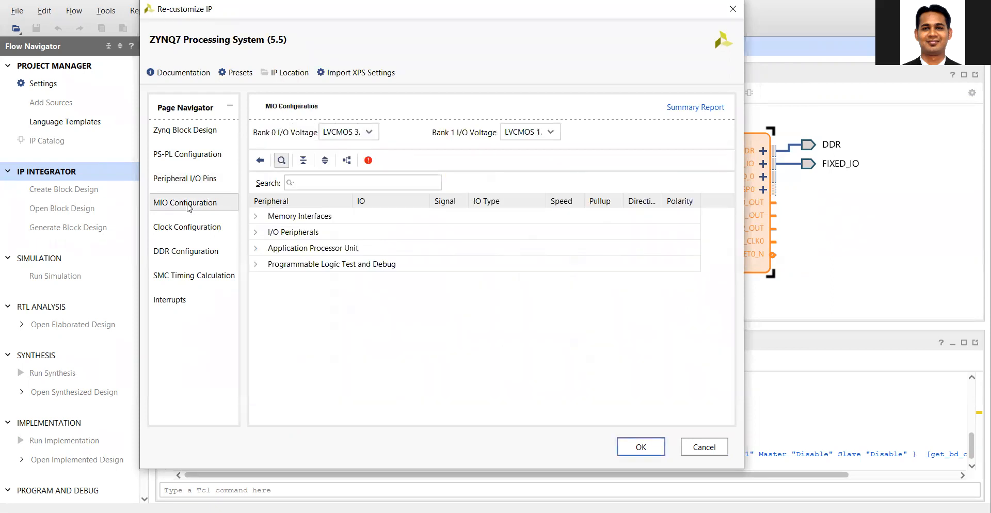
left_click(255, 248)
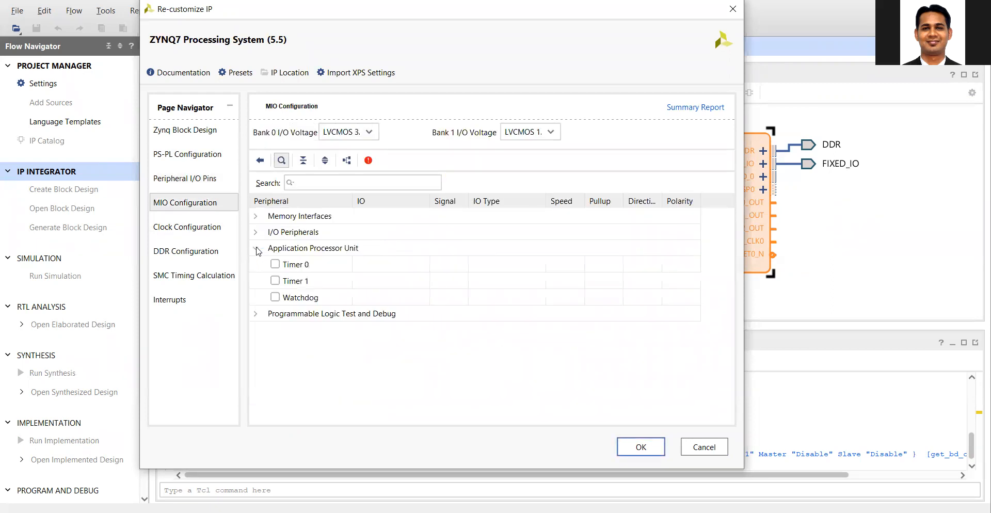
left_click(256, 314)
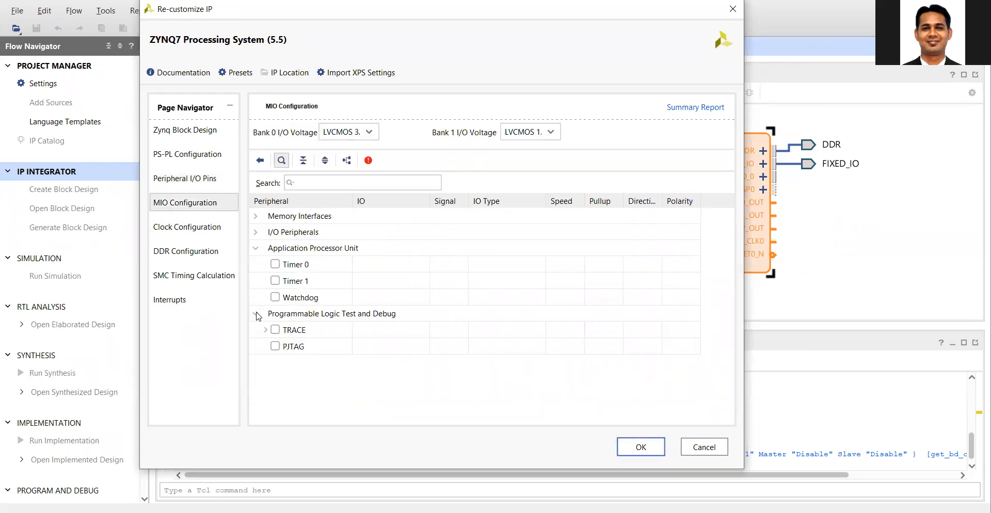
left_click(256, 232)
scroll(485, 285, "down", 4)
scroll(492, 286, "up", 4)
scroll(492, 286, "up", 2)
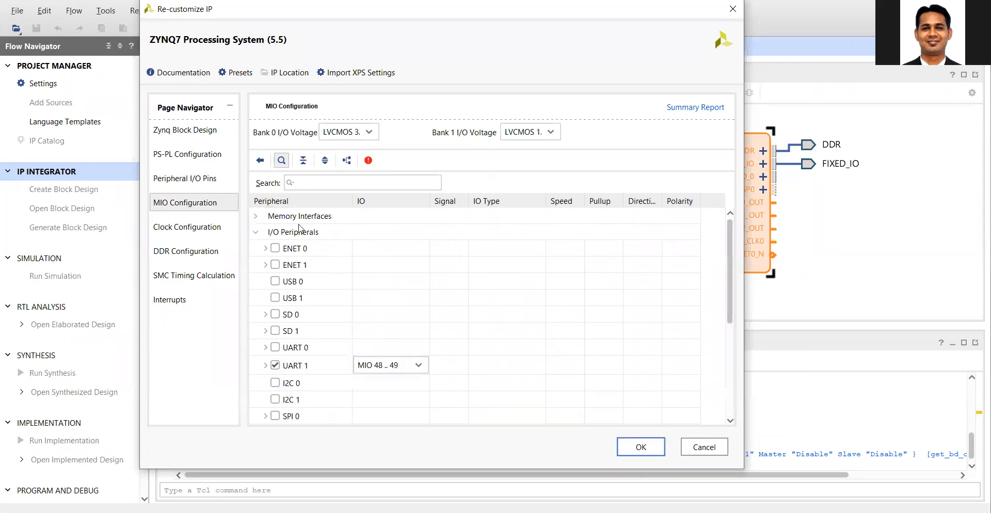
left_click(256, 217)
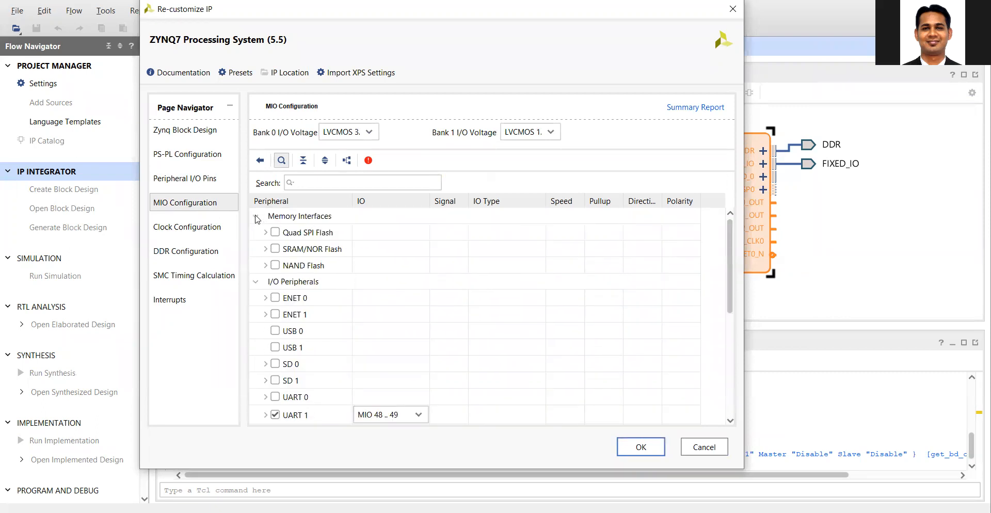
left_click(198, 237)
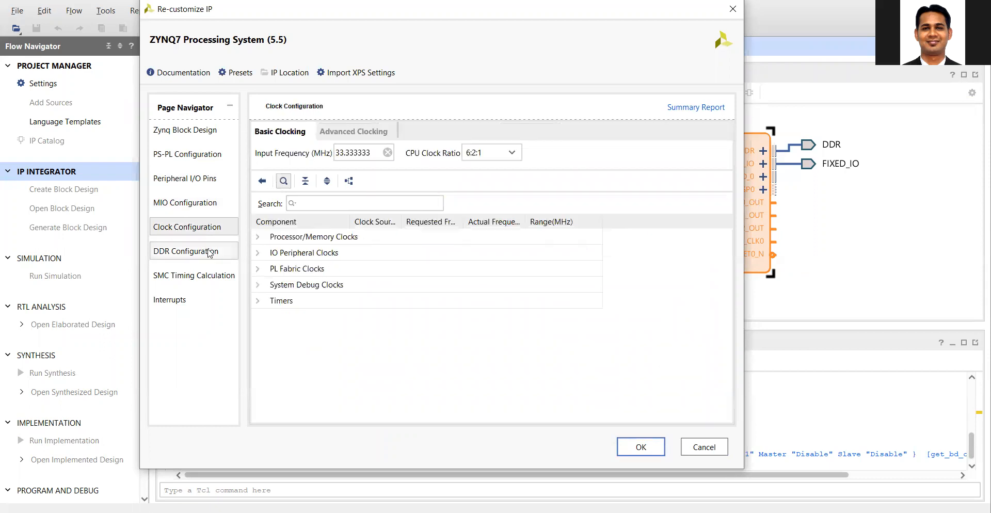
- Examine the PL fabric, timer, system debug and processor/memory clock settings in the ZYNQ7 clock configuration
left_click(258, 269)
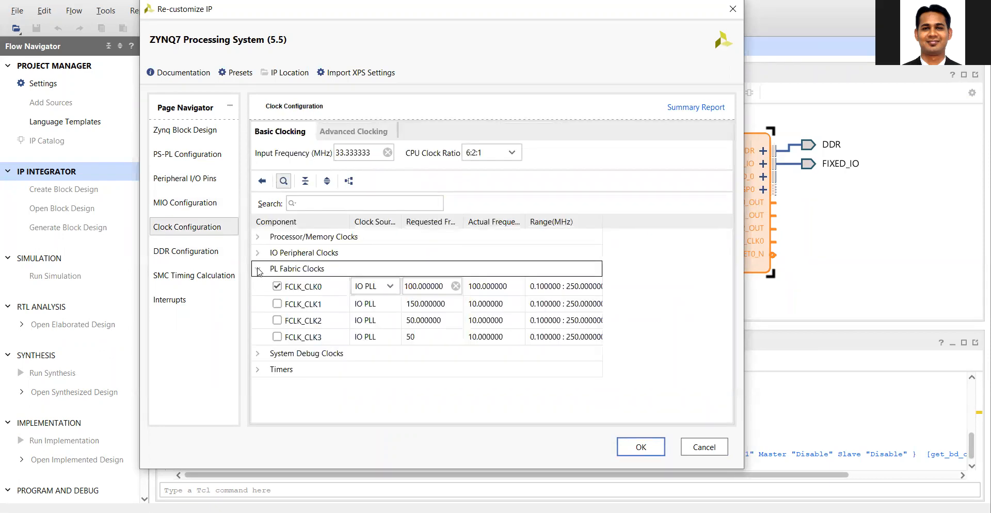
left_click(258, 270)
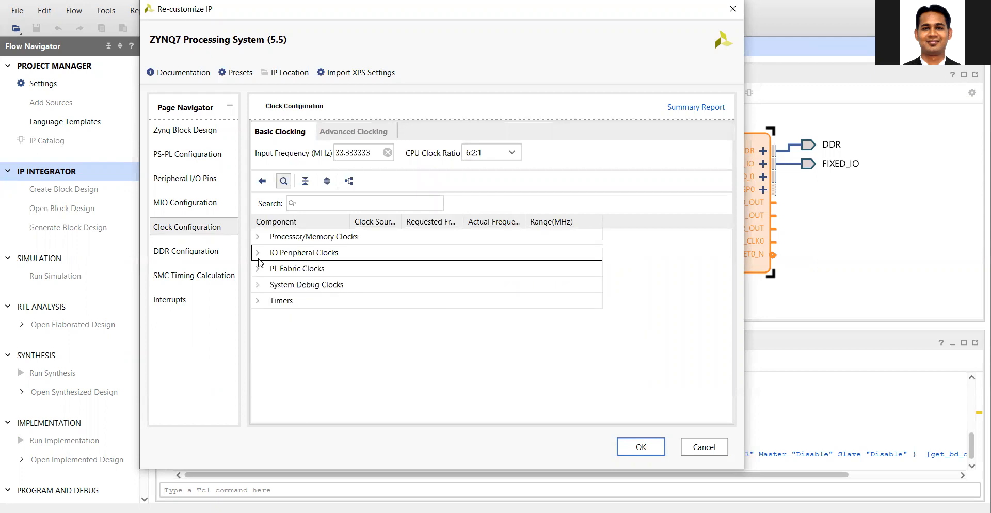
left_click(261, 301)
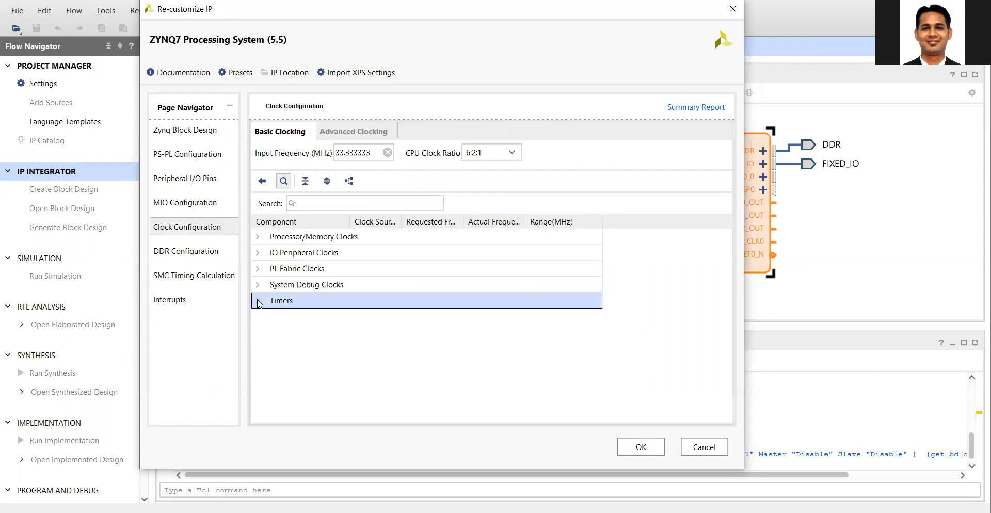
left_click(258, 302)
left_click(268, 333)
double_click(269, 333)
left_click(269, 333)
left_click(269, 333)
left_click(268, 349)
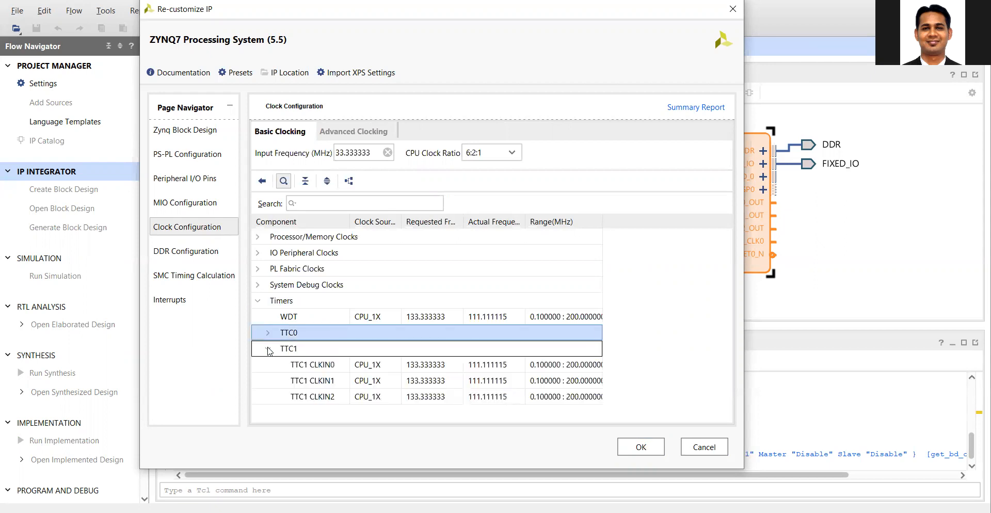
left_click(269, 348)
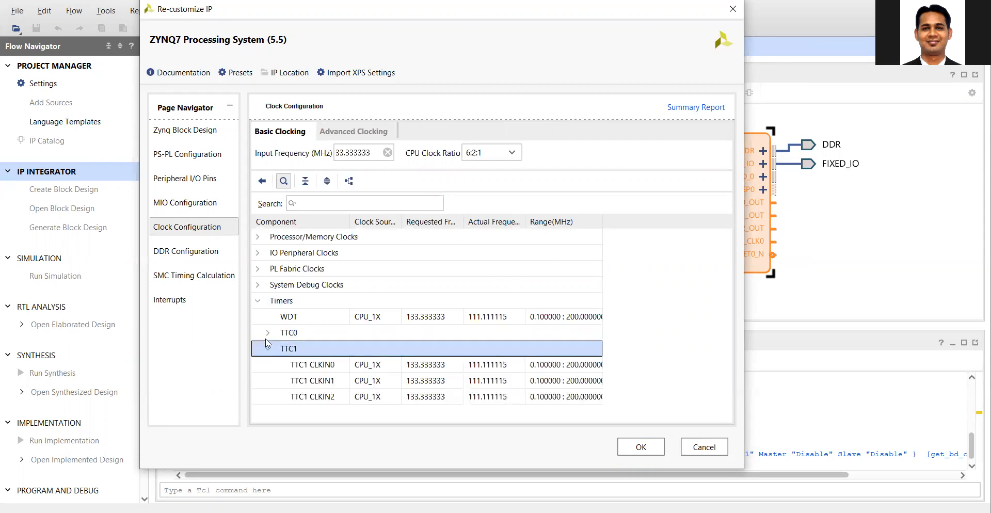
left_click(257, 285)
left_click(258, 237)
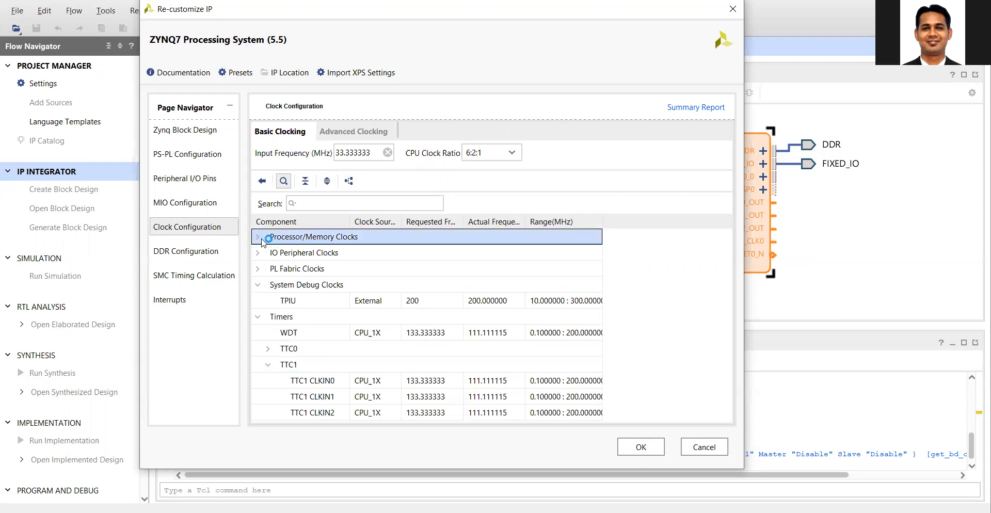
left_click(257, 237)
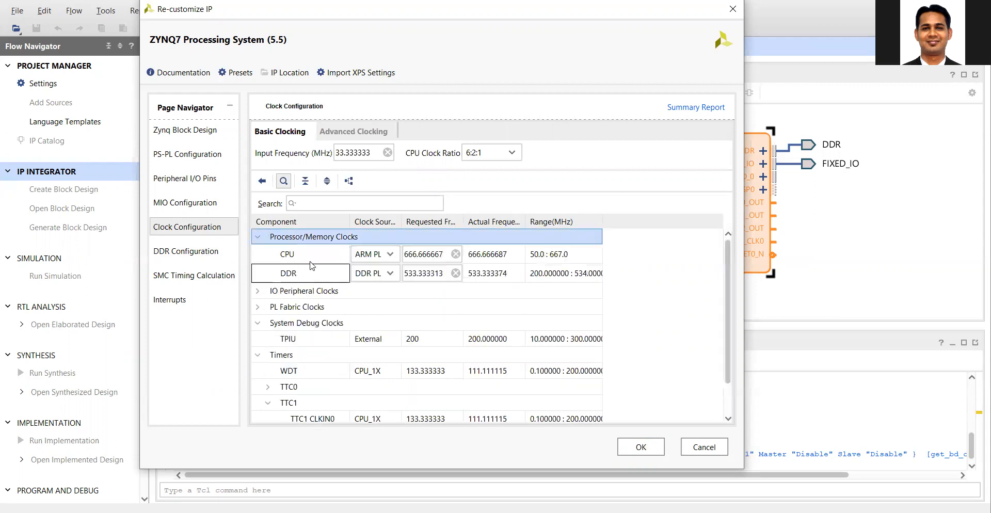
- Review the DDR, SMC timing and interrupt settings, and apply the ZYNQ7 Processing System customization
left_click(163, 258)
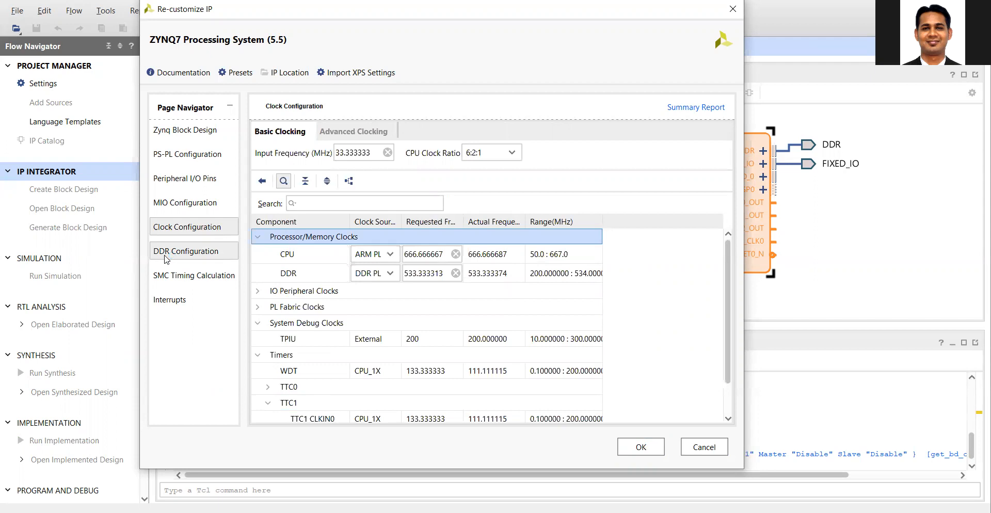
left_click(188, 279)
left_click(181, 298)
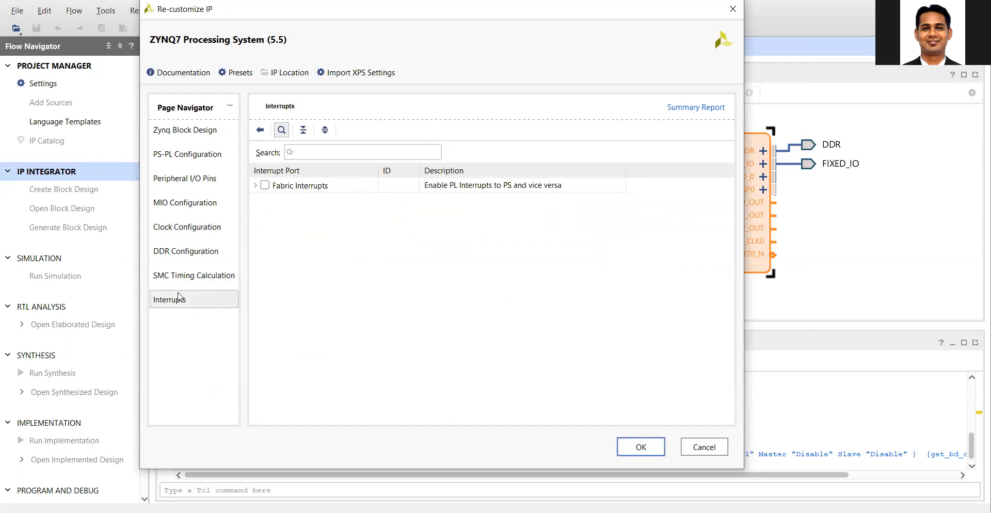
left_click(643, 444)
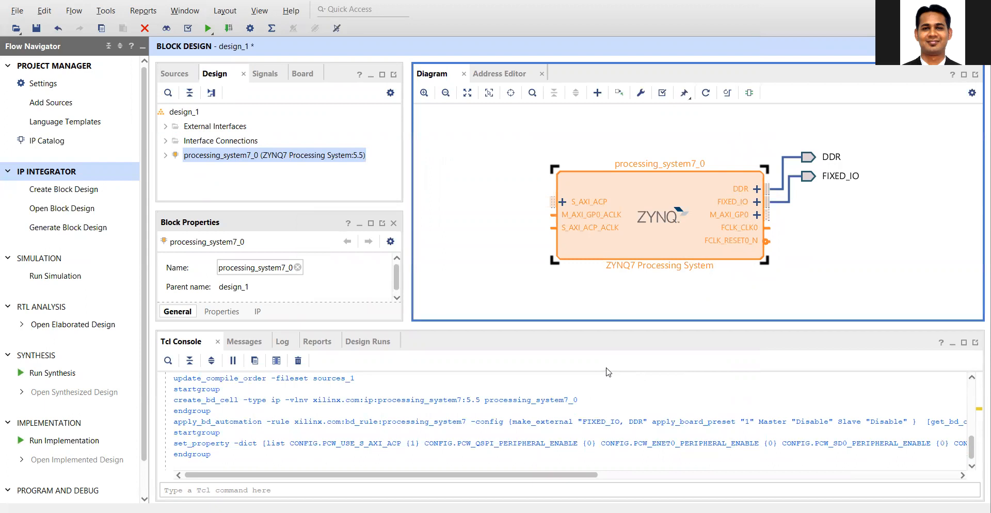
- Inspect the S_AXI_ACP_ACLK and M_AXI_GP0_ACLK pins of processing_system7_0 and enlarge the diagram area
left_click(591, 228)
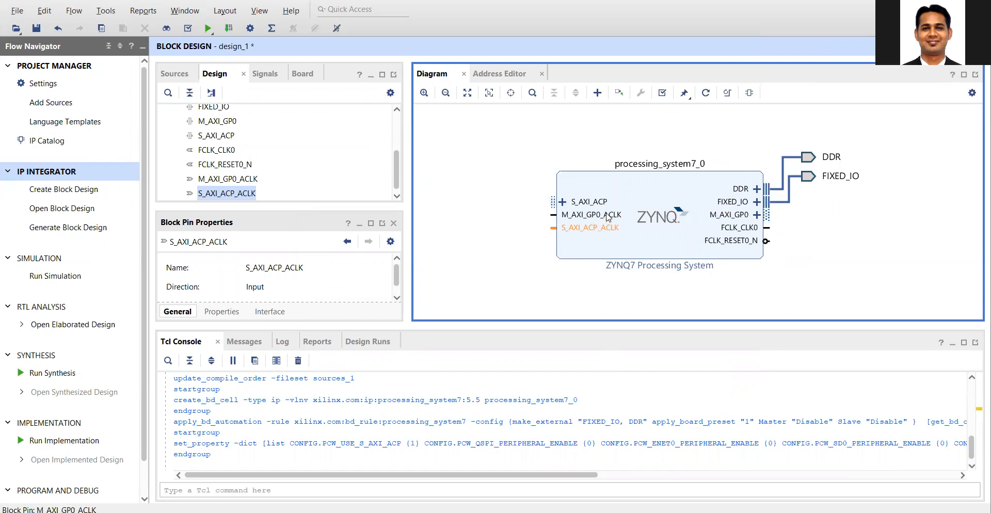
left_click(607, 217)
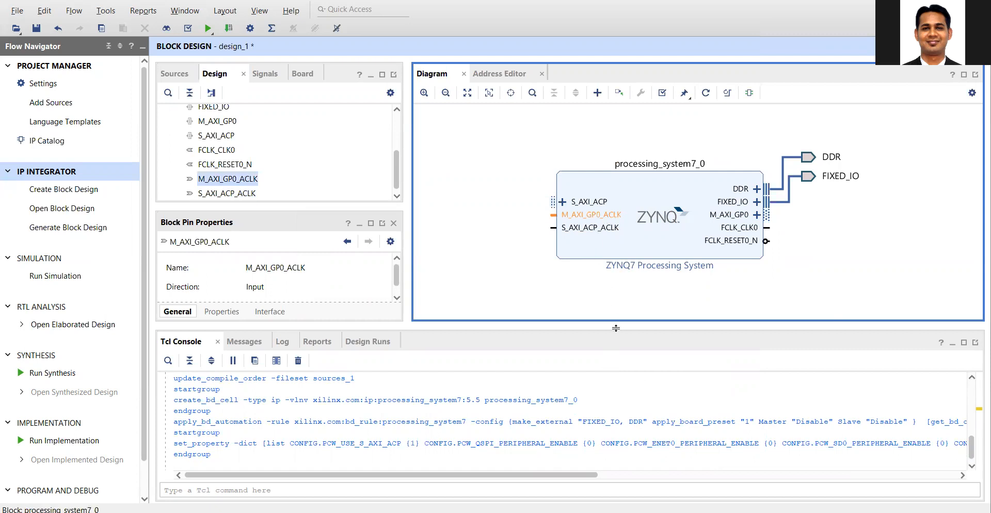
left_click_drag(615, 328, 619, 362)
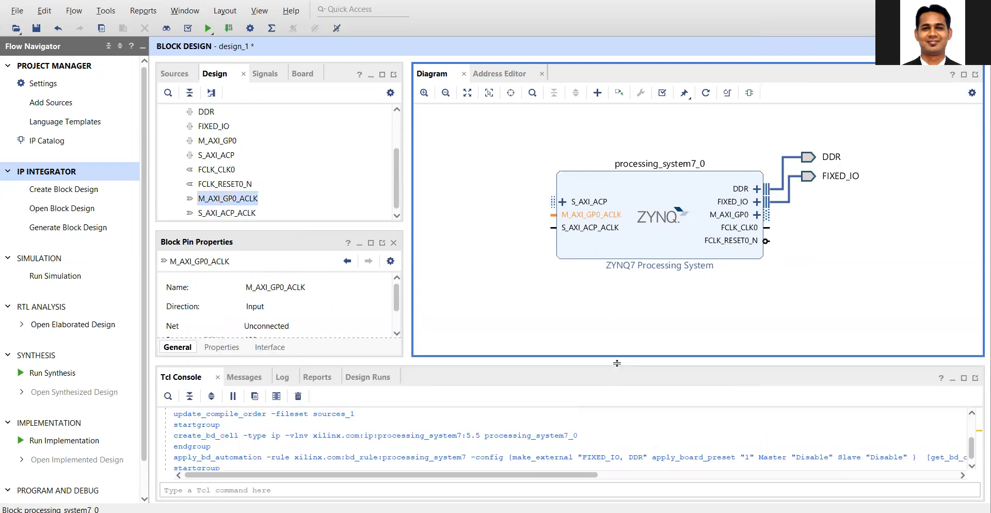
left_click_drag(409, 225, 357, 236)
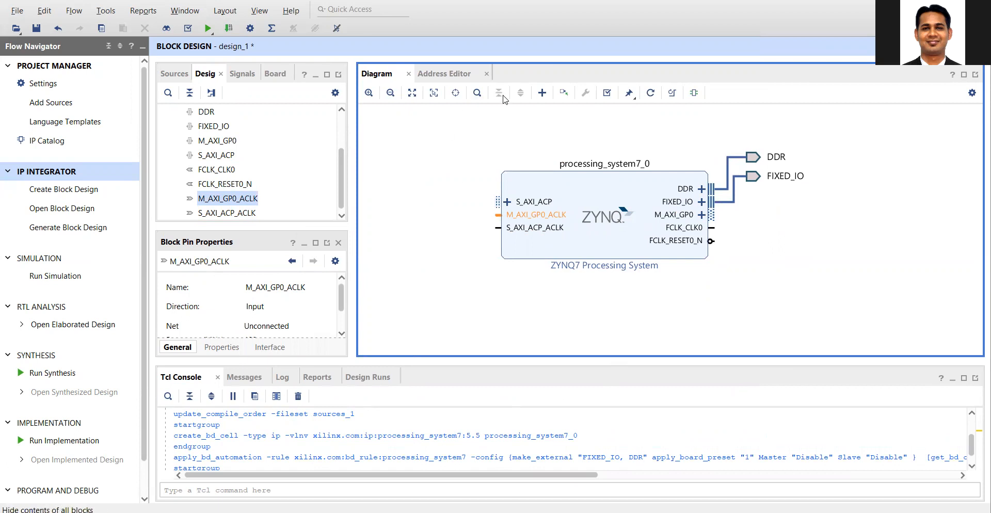
- Search the IP catalog for "dma" and add an AXI Direct Memory Access block to the block design
left_click(547, 96)
type("dma")
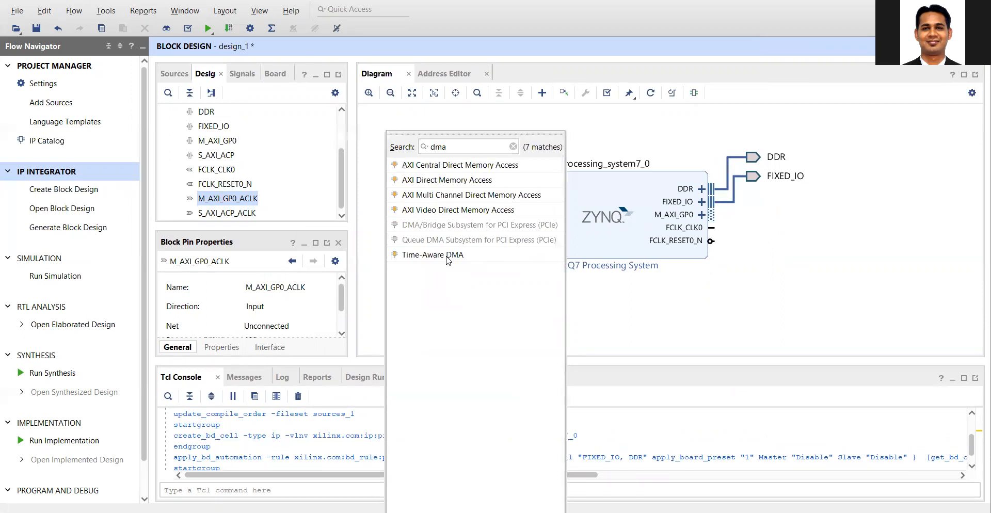
double_click(441, 181)
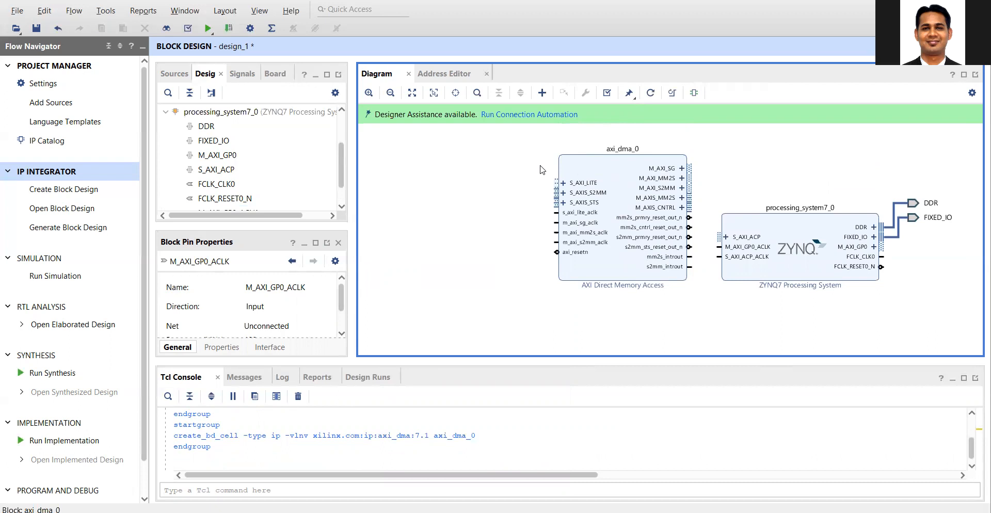
- Open the customization of axi_dma_0 and disable its Scatter Gather Engine
left_click(602, 177)
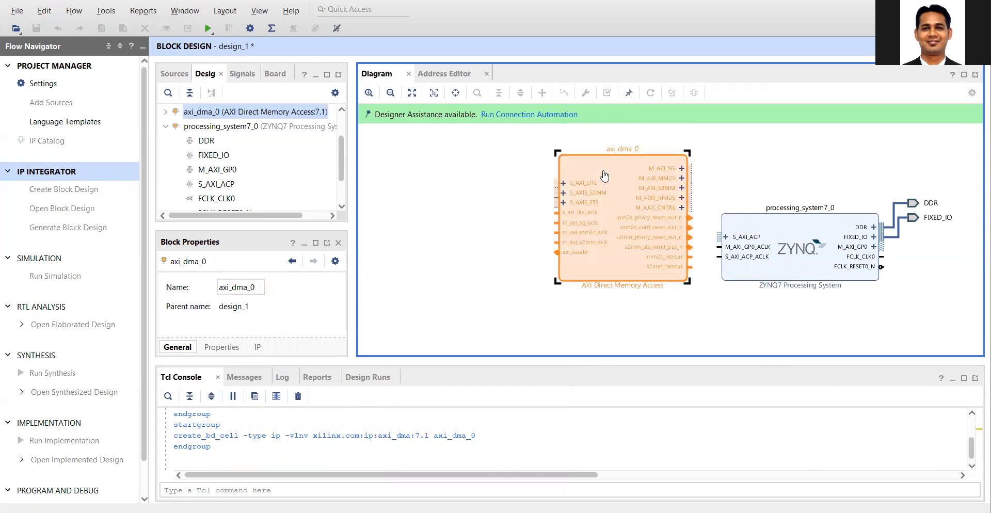
double_click(605, 175)
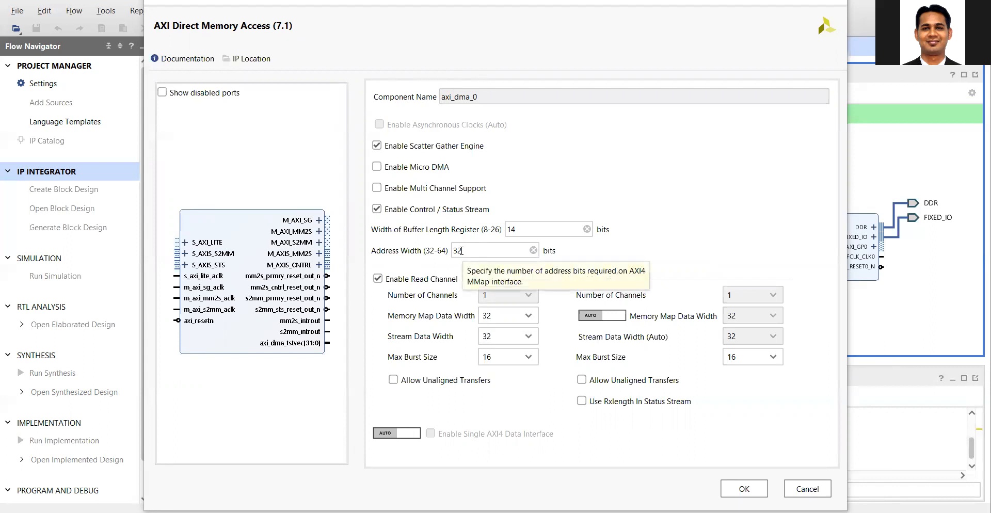
left_click(377, 149)
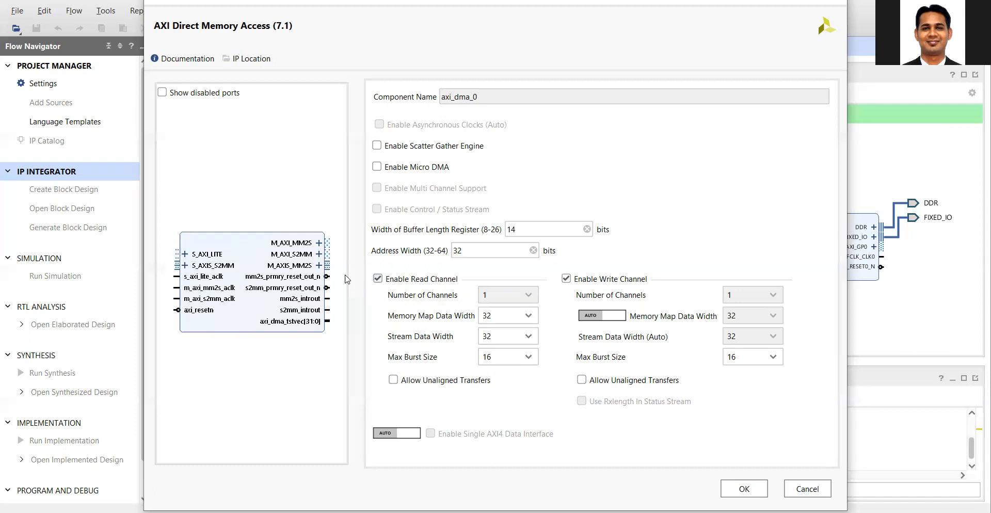
- Examine the individual signals of the S_AXI_LITE interface in the DMA block preview, and collapse the interface again
left_click(185, 254)
left_click(186, 256)
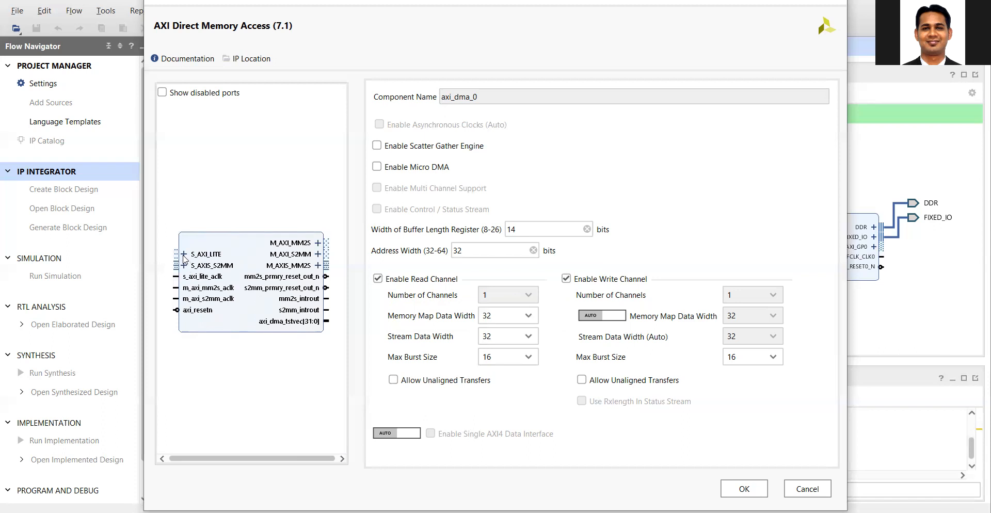
left_click(184, 254)
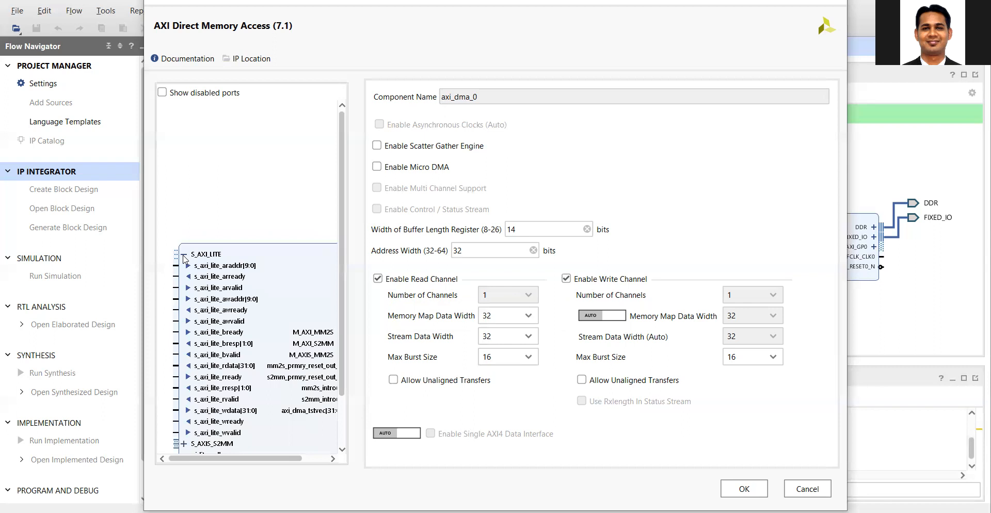
left_click(184, 255)
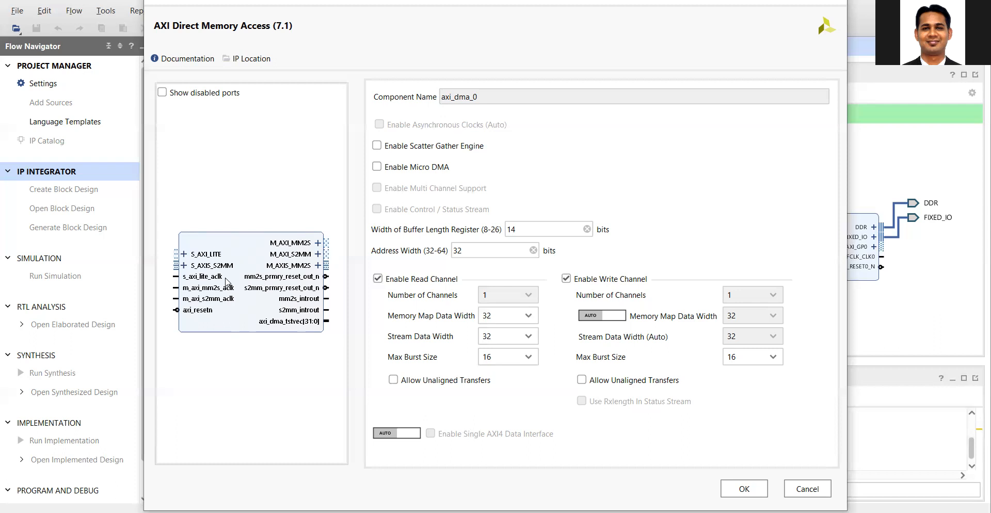
- Set the DMA read channel's memory map data width and stream data width to 64
left_click(509, 320)
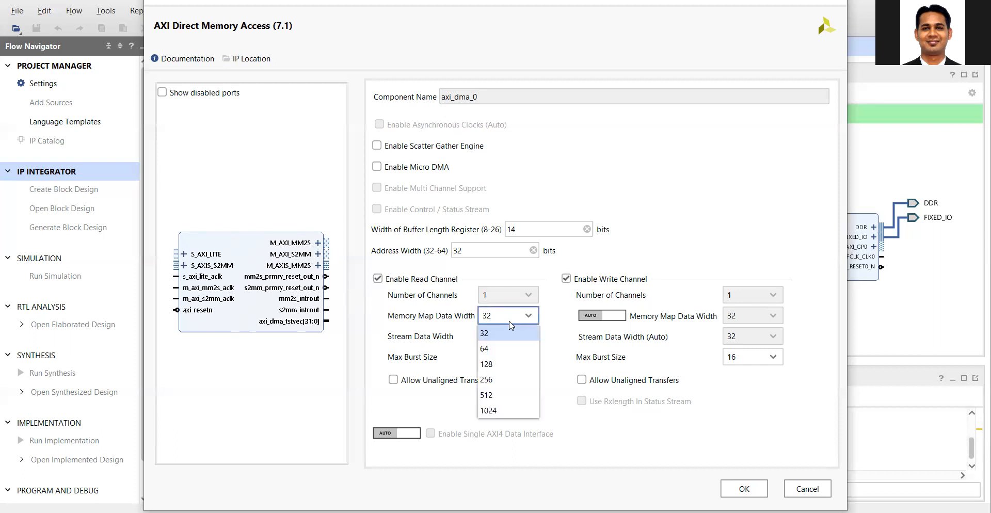
left_click(500, 348)
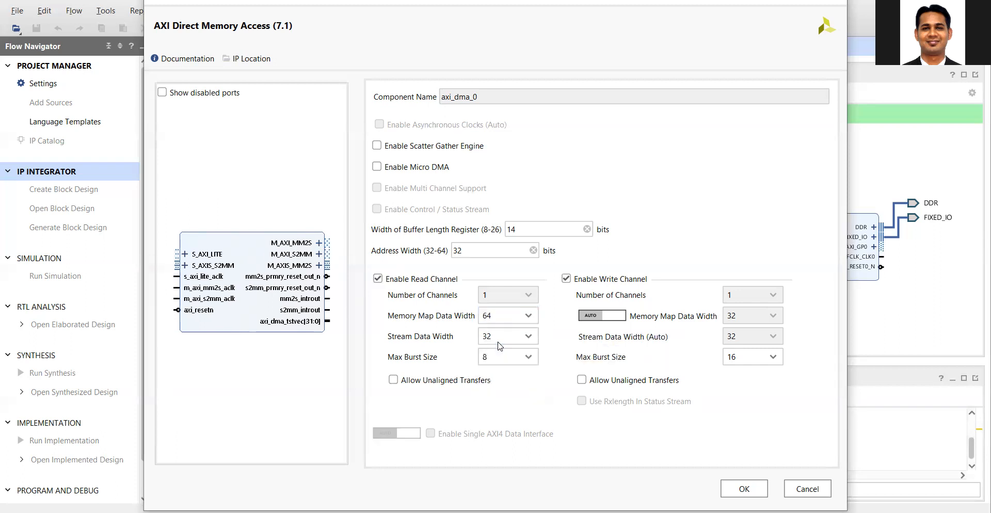
left_click(499, 338)
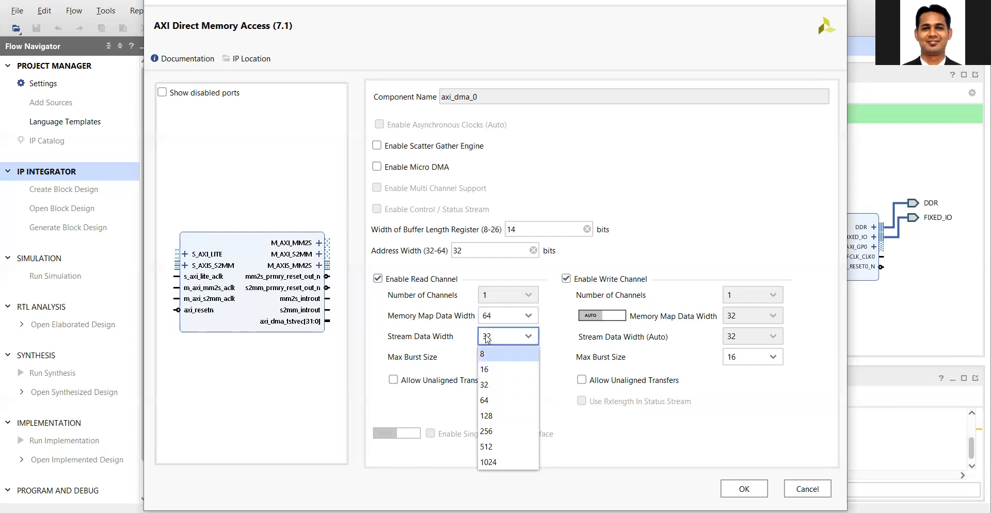
left_click(493, 317)
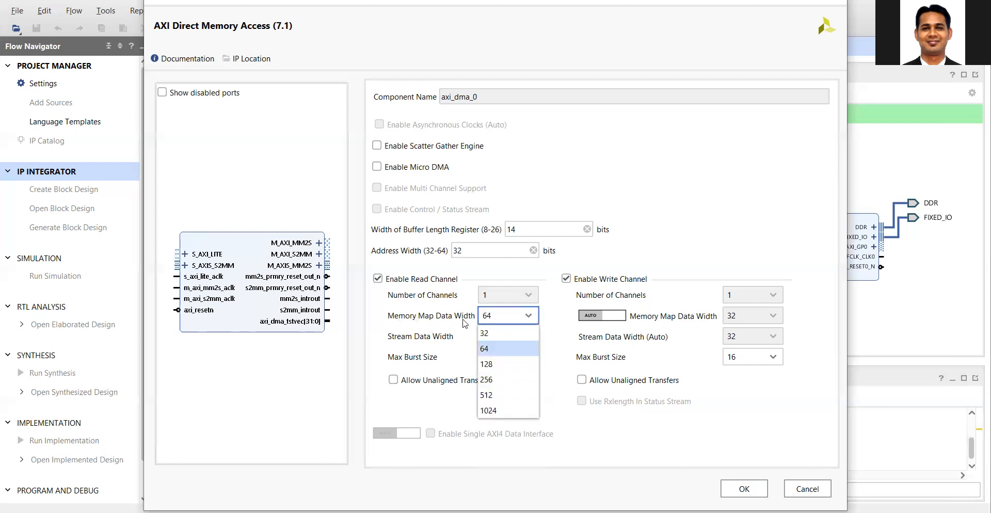
left_click(297, 250)
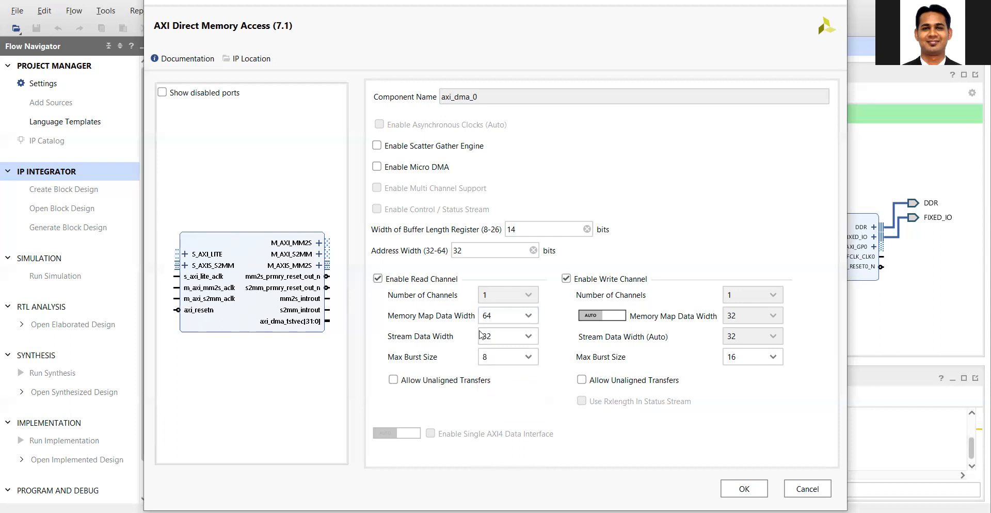
left_click(502, 339)
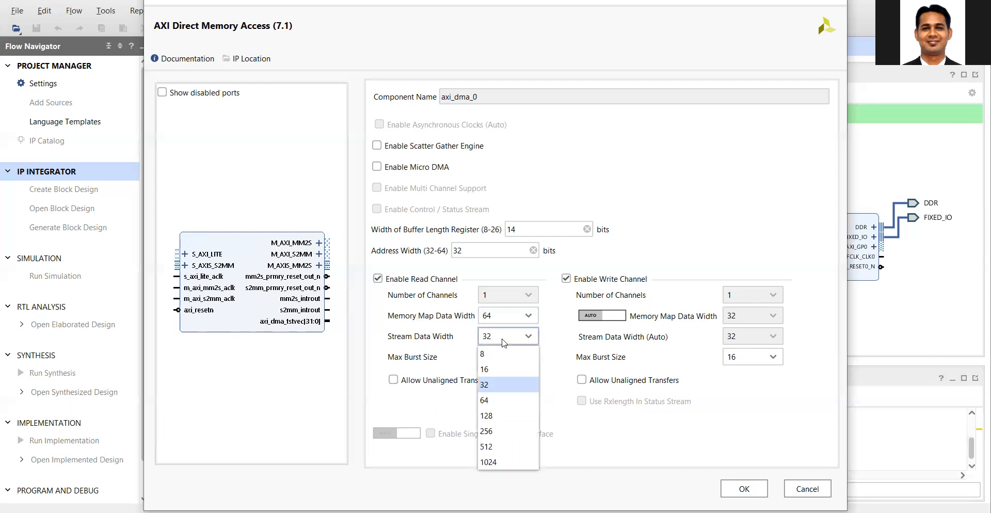
left_click(517, 400)
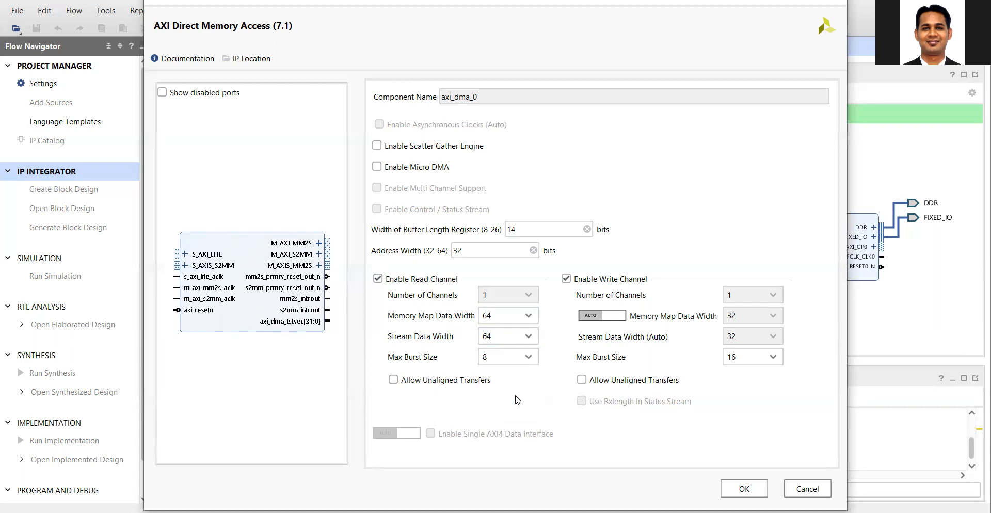
- Set the read channel's max burst size to 256 and allow unaligned transfers on it
left_click(494, 356)
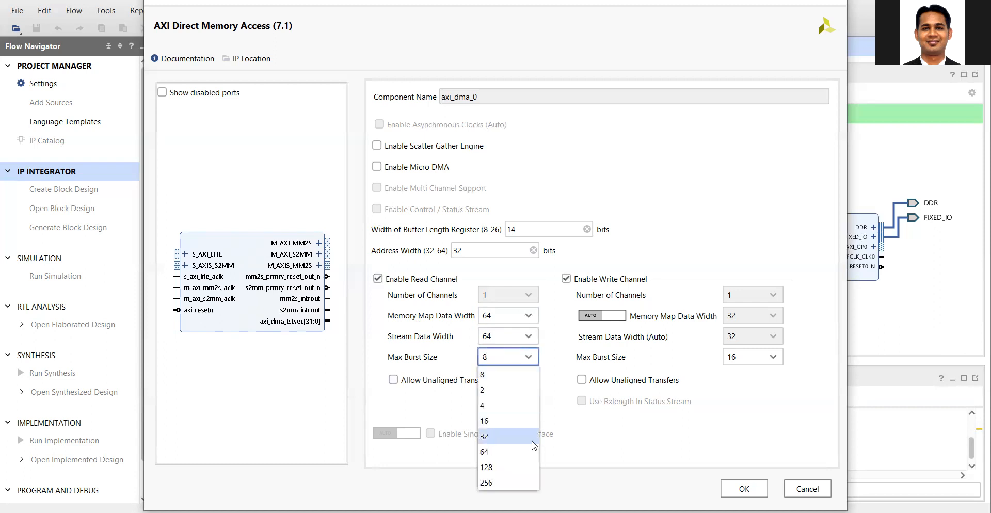
left_click(519, 484)
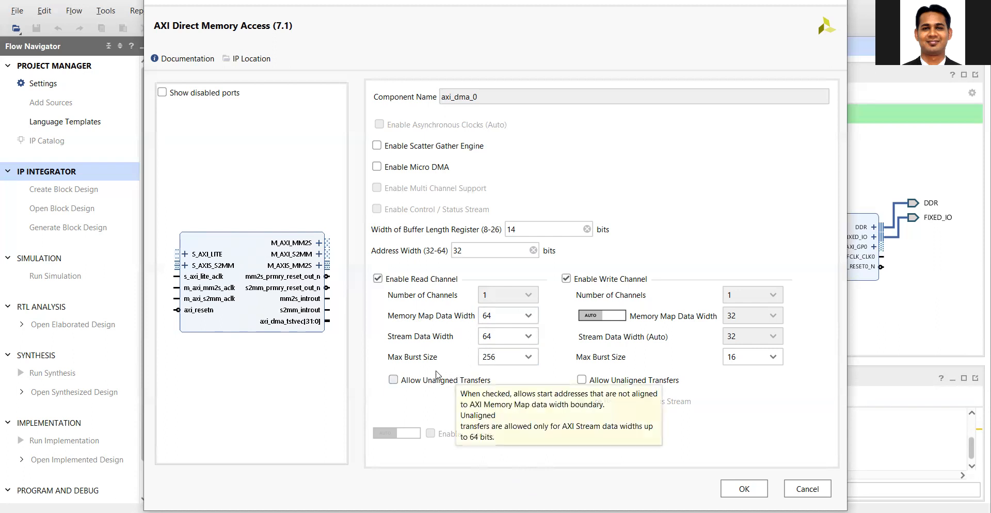
left_click(408, 384)
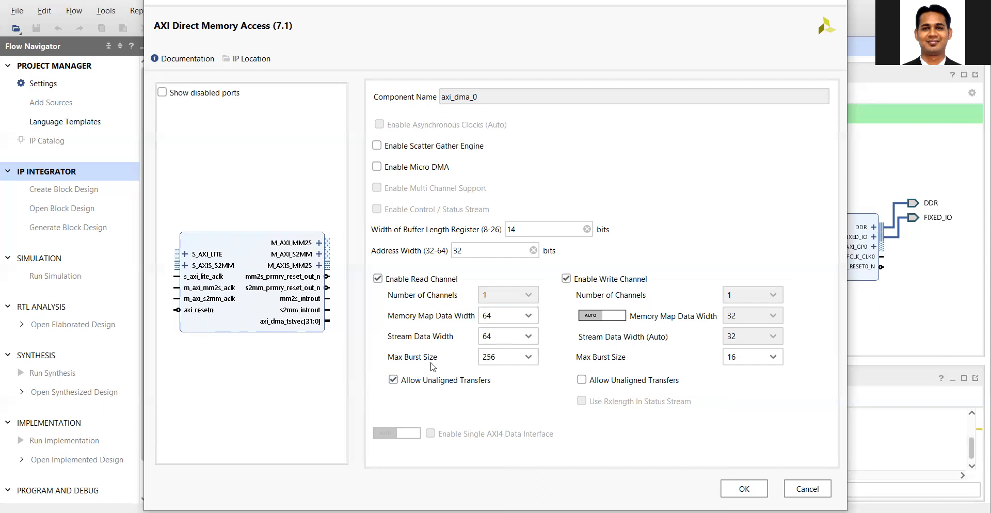
- Configure the write channel with a manual memory map data width of 64, max burst size 256 and unaligned transfers allowed
left_click(617, 316)
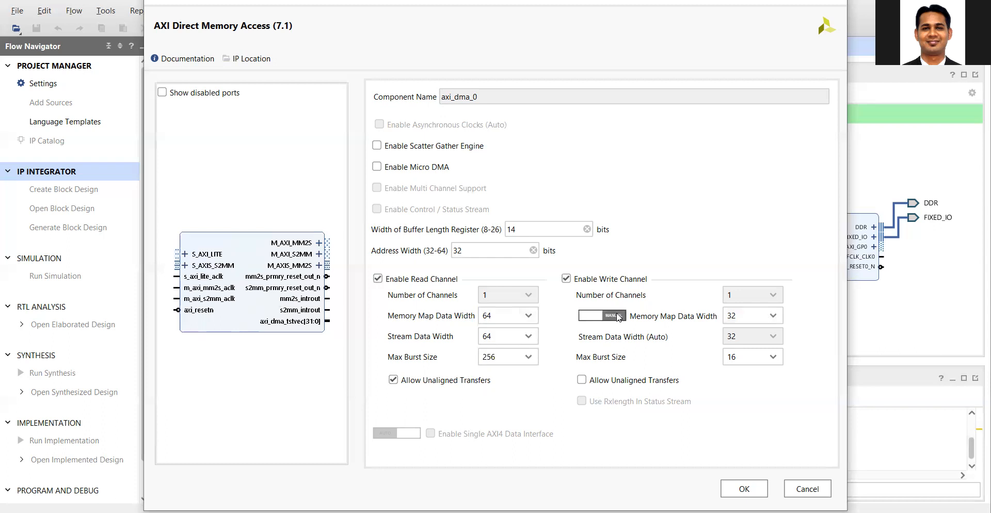
left_click(751, 316)
left_click(743, 349)
left_click(749, 363)
left_click(746, 484)
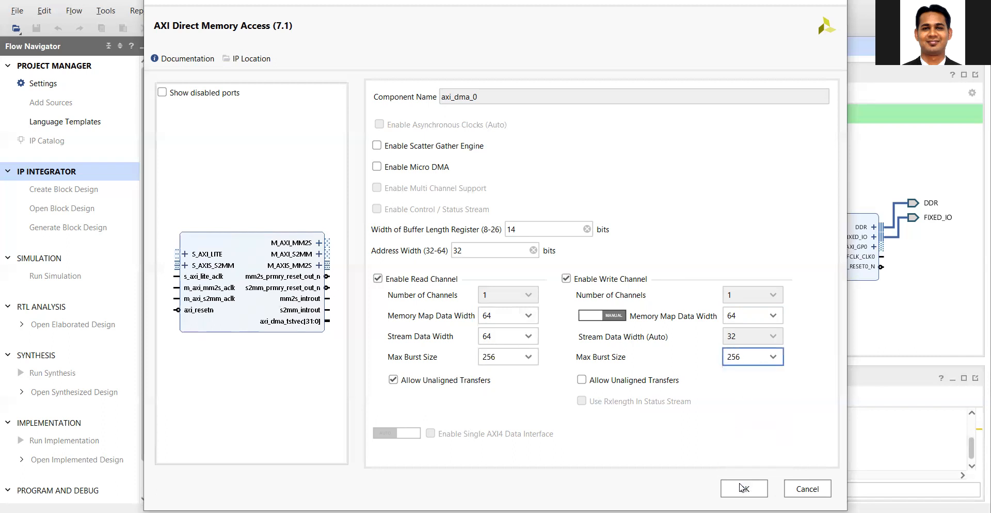
left_click(612, 381)
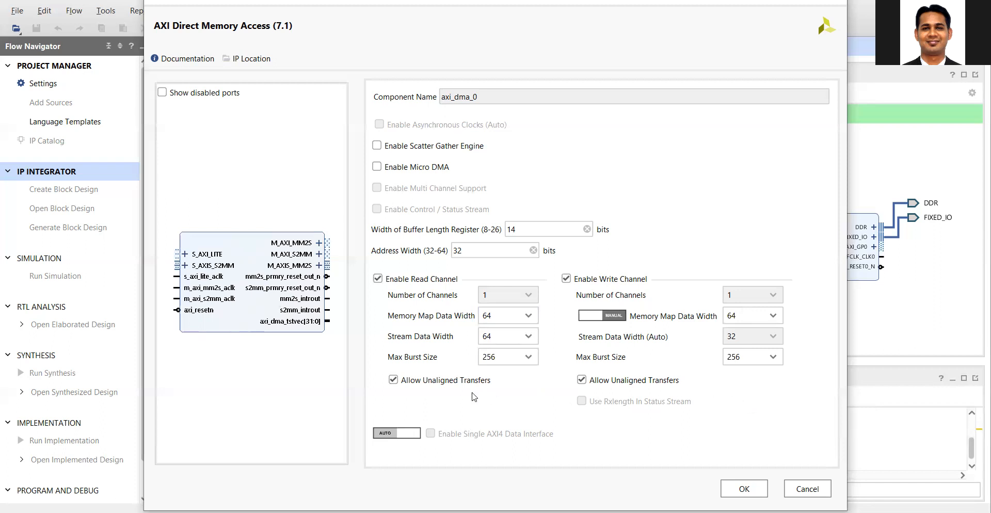
- Inspect the individual signals of the M_AXI_MM2S, M_AXI_S2MM, S_AXIS_S2MM and M_AXIS_MM2S interfaces in the preview, and apply the DMA configuration
left_click(318, 243)
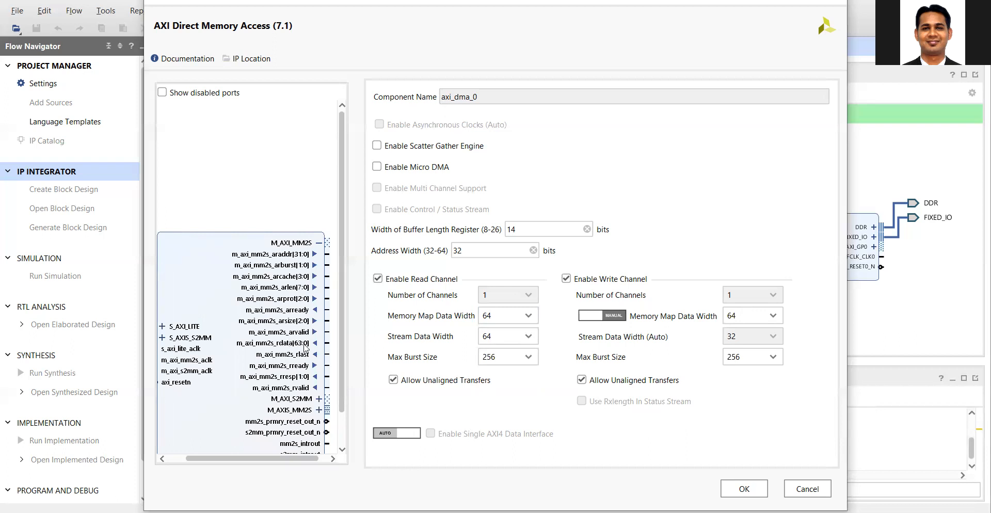
left_click(318, 243)
left_click(318, 254)
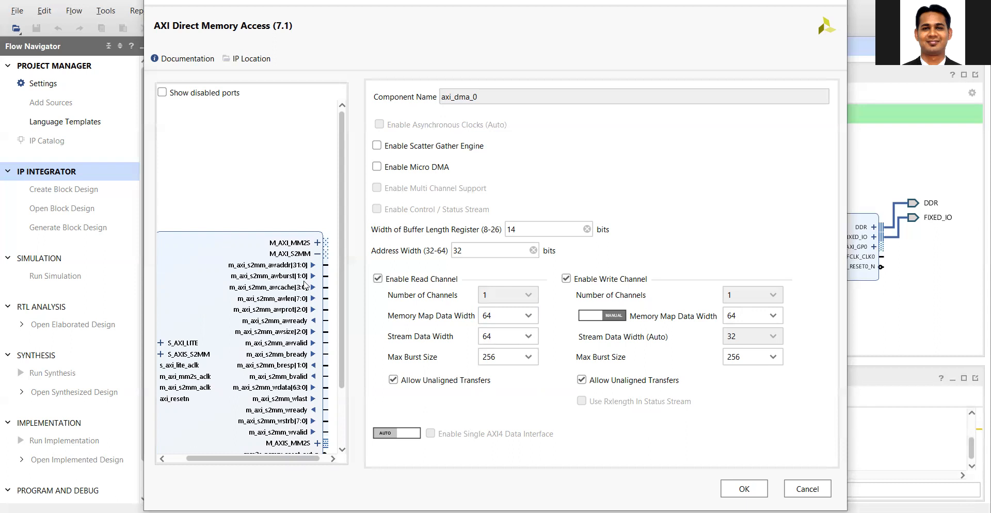
left_click(317, 254)
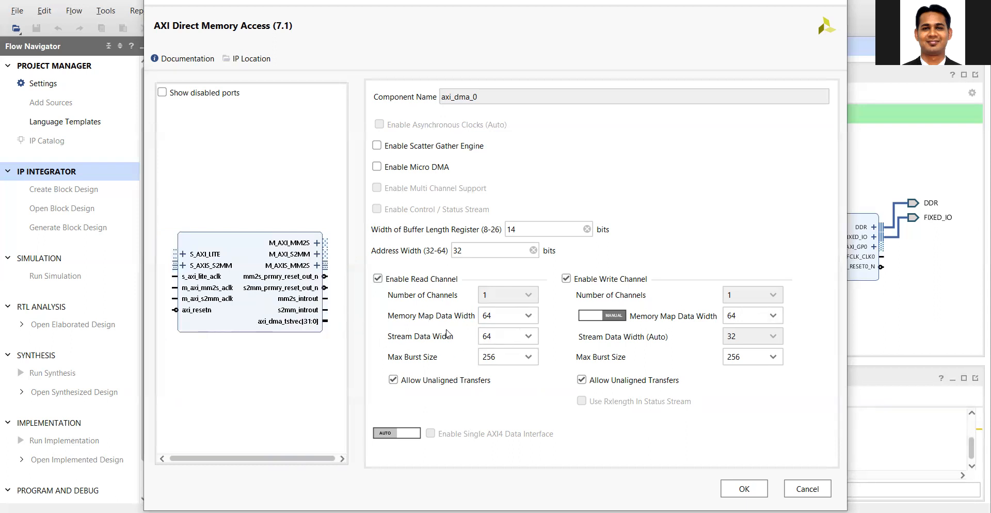
left_click(183, 265)
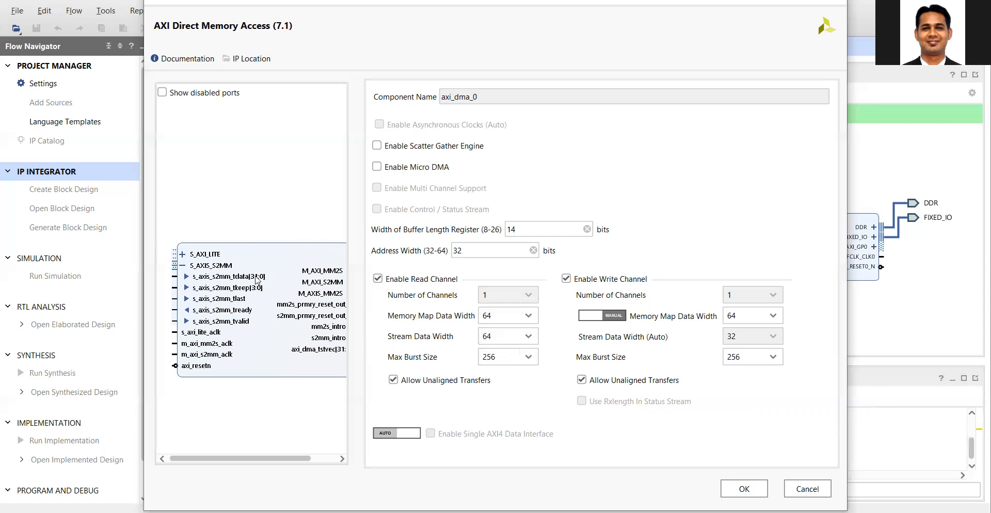
left_click(183, 266)
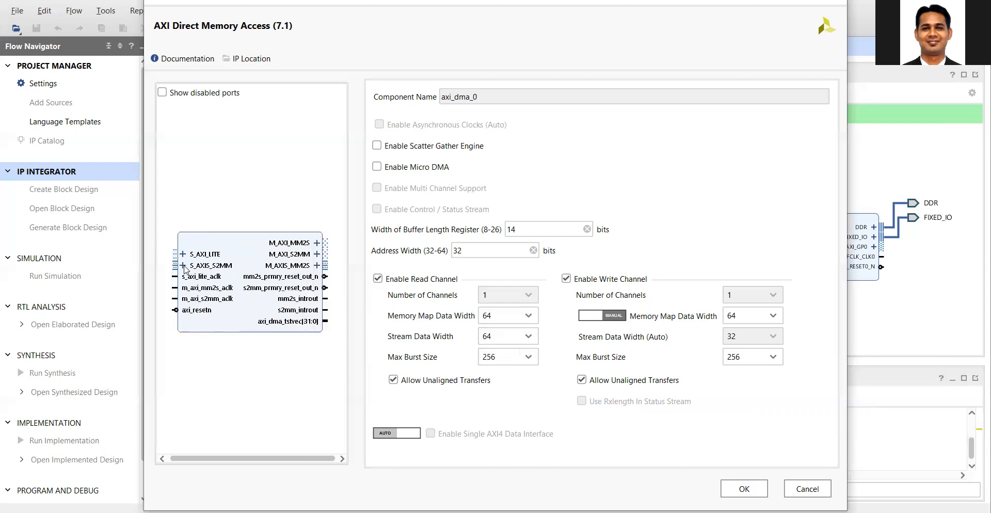
left_click(317, 266)
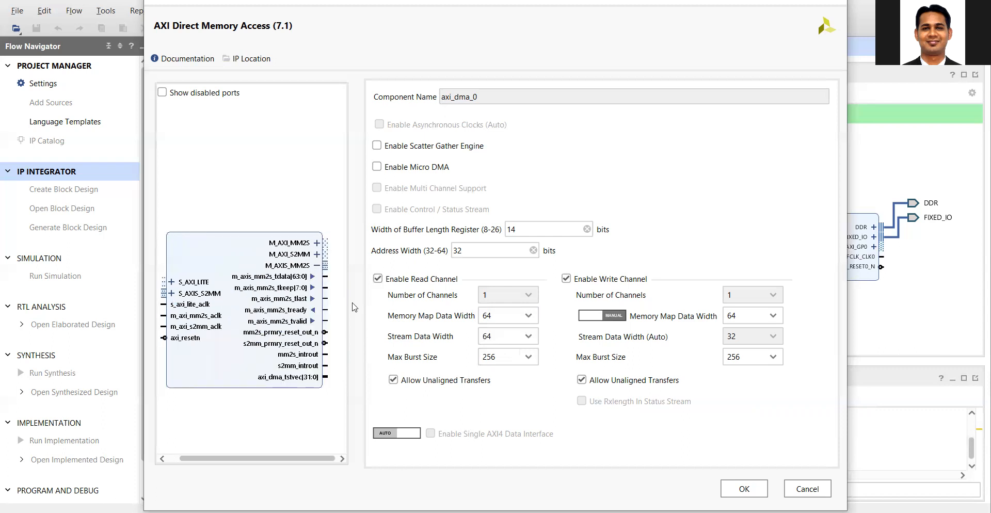
left_click(316, 266)
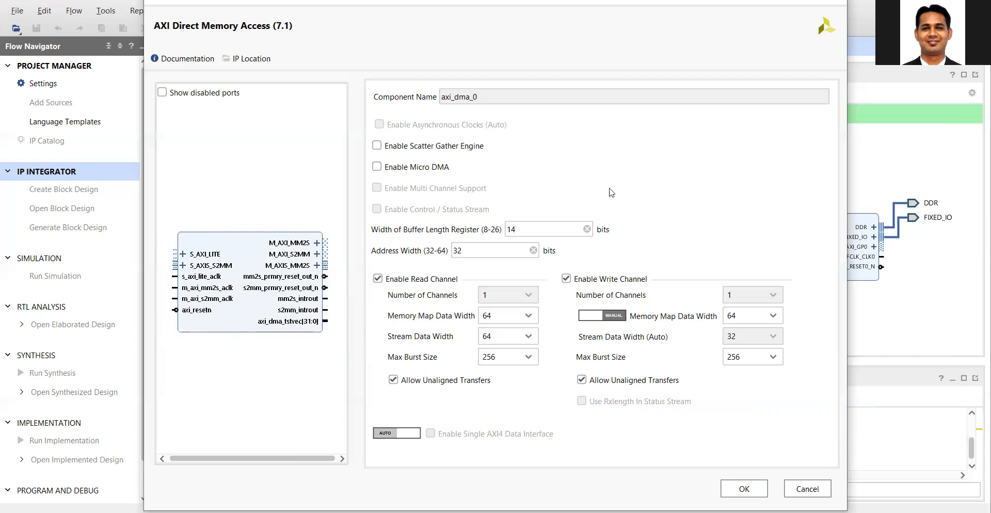
left_click(741, 488)
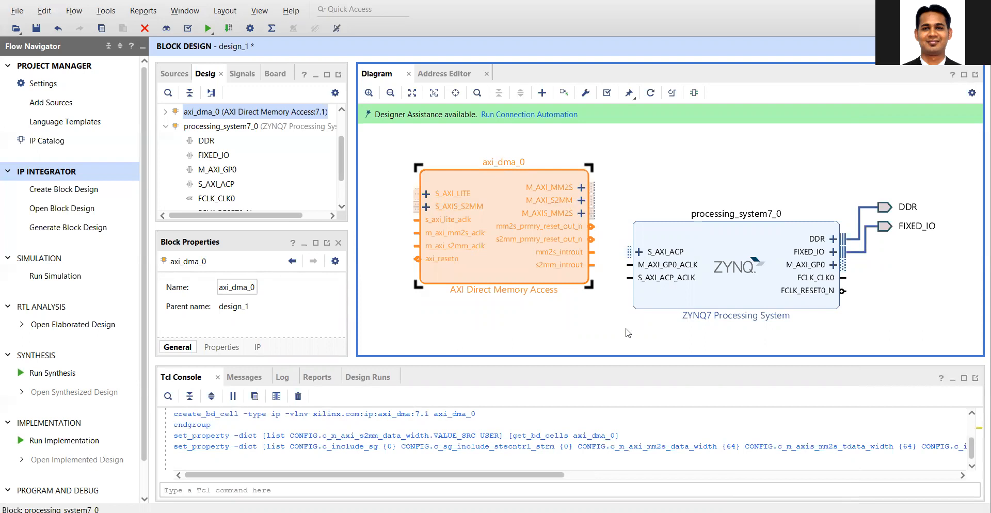
- Examine the DMA's S_AXI_LITE, M_AXI_MM2S and M_AXI_S2MM interfaces and the Zynq block's S_AXI_ACP_ACLK pin in the diagram
left_click(448, 199)
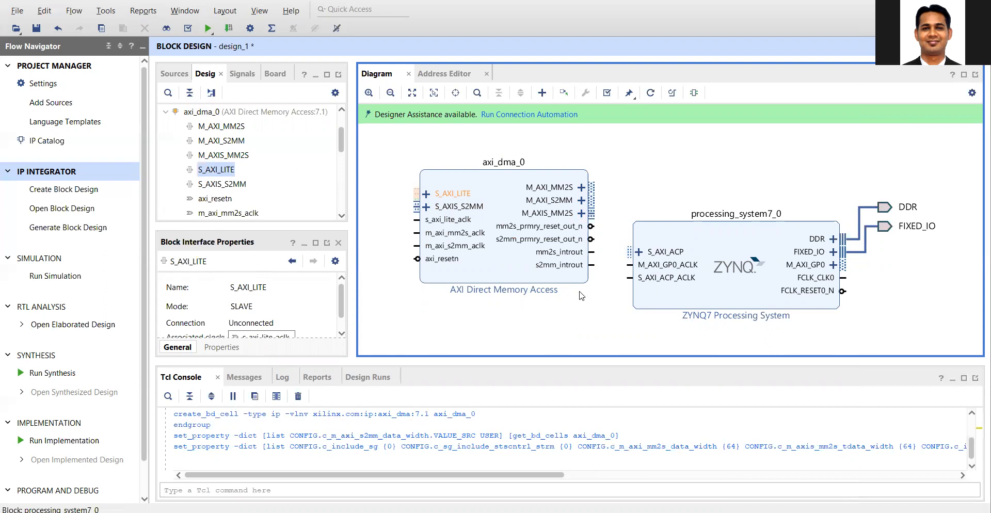
left_click(551, 188)
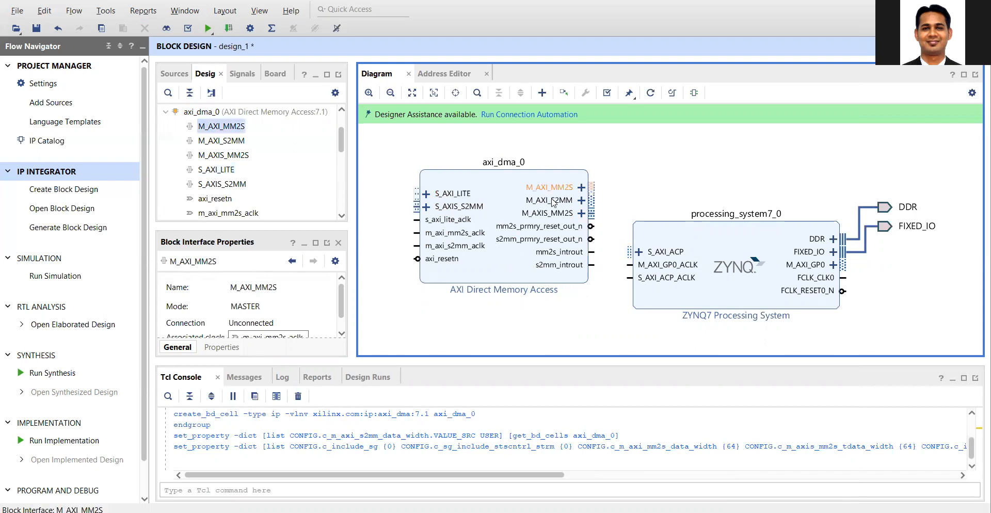
left_click(551, 200)
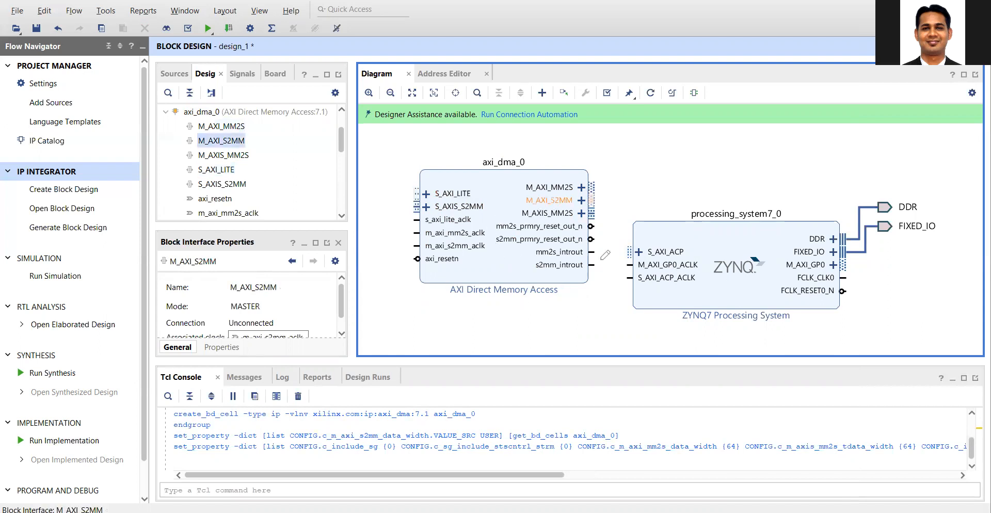
left_click(661, 282)
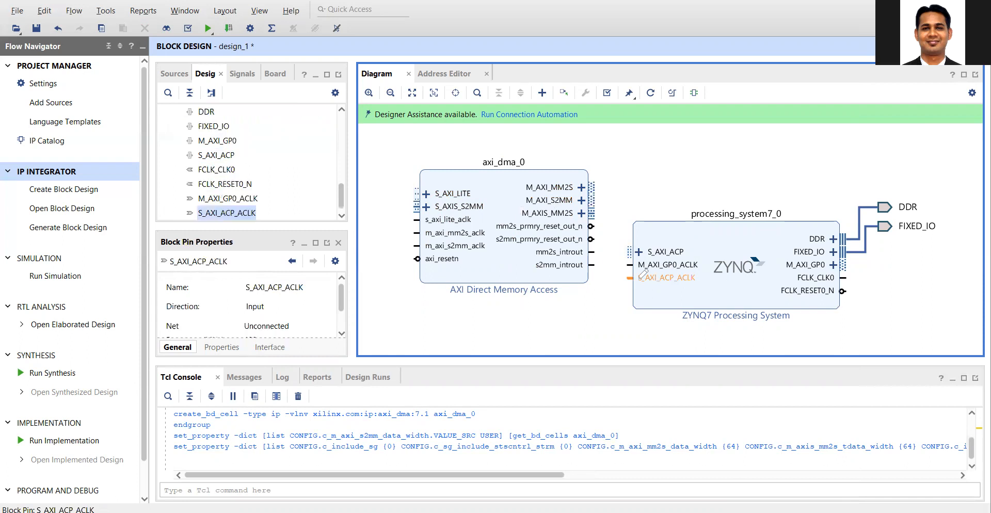
left_click(546, 195)
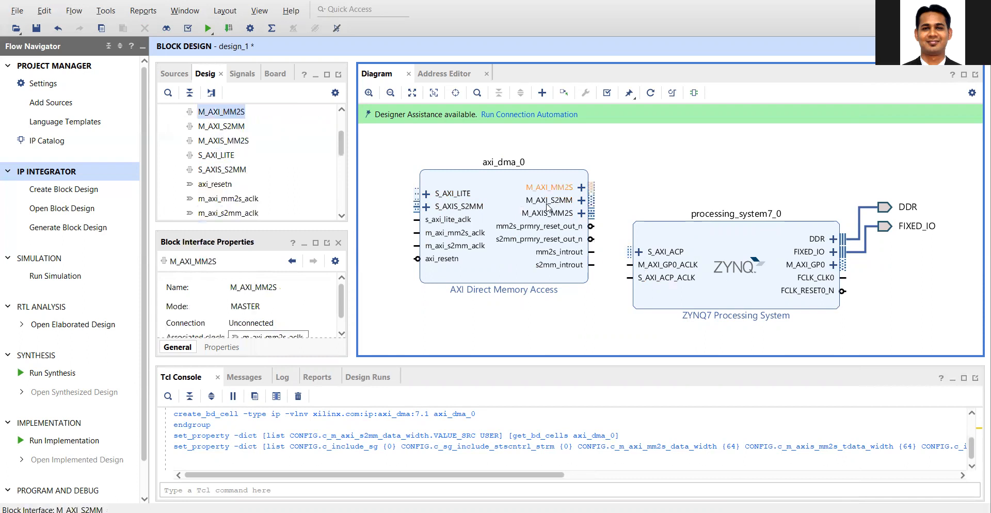
left_click(550, 194)
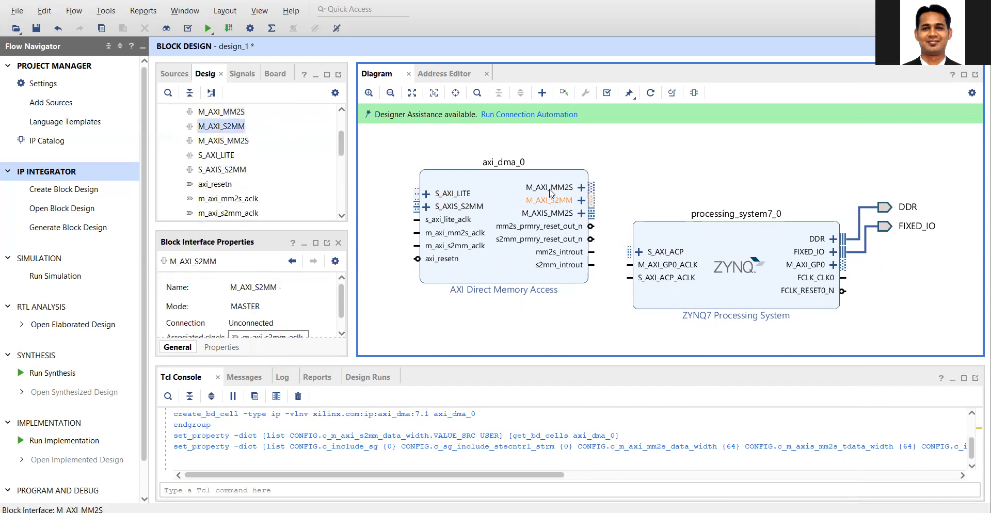
left_click(550, 191)
left_click(551, 202)
- Run connection automation for S_AXI_LITE and S_AXI_ACP, with /axi_dma_0/M_AXI_MM2S as the ACP master, and regenerate the diagram layout
left_click(561, 123)
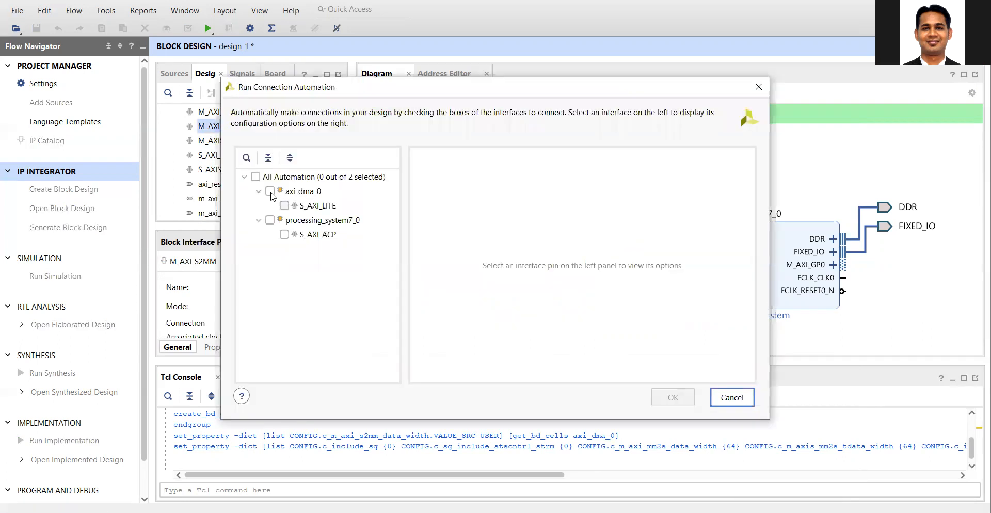
left_click(270, 192)
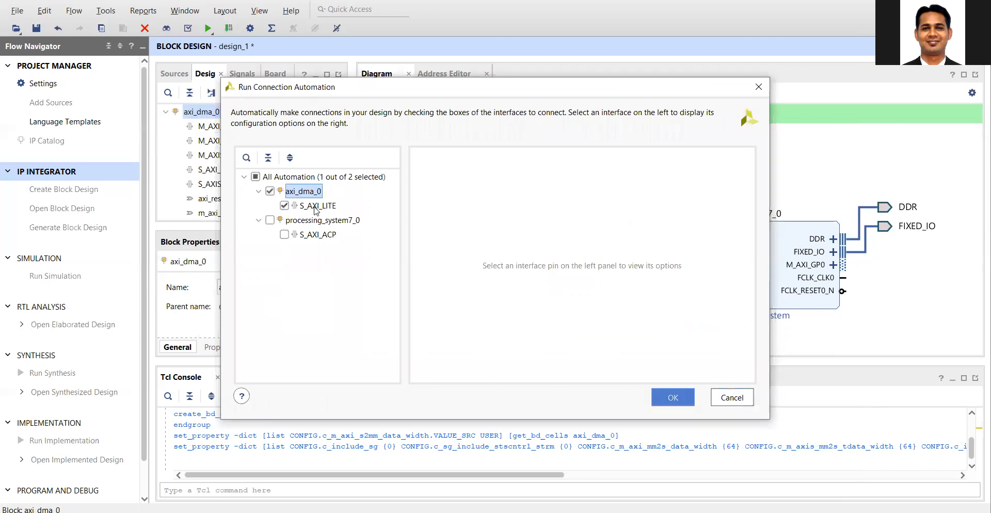
left_click(314, 207)
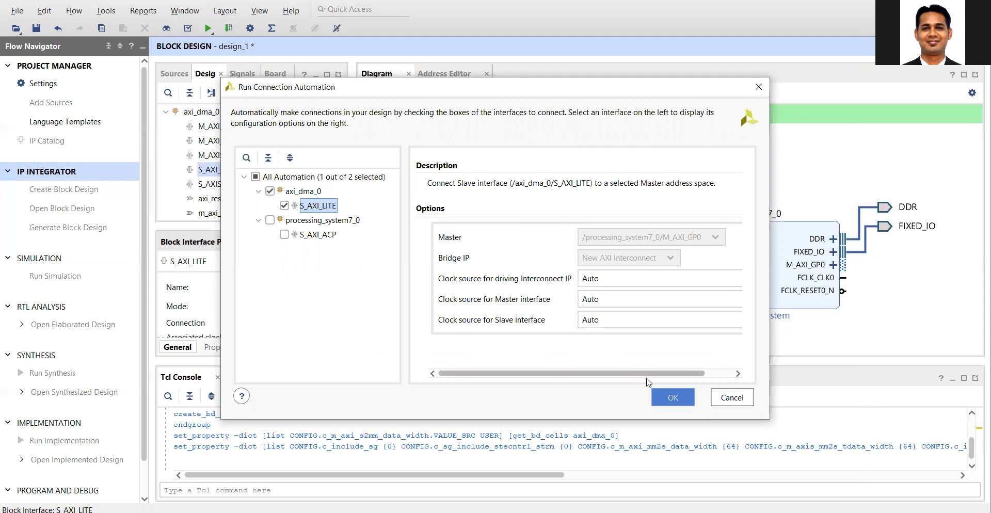
left_click_drag(650, 374, 744, 356)
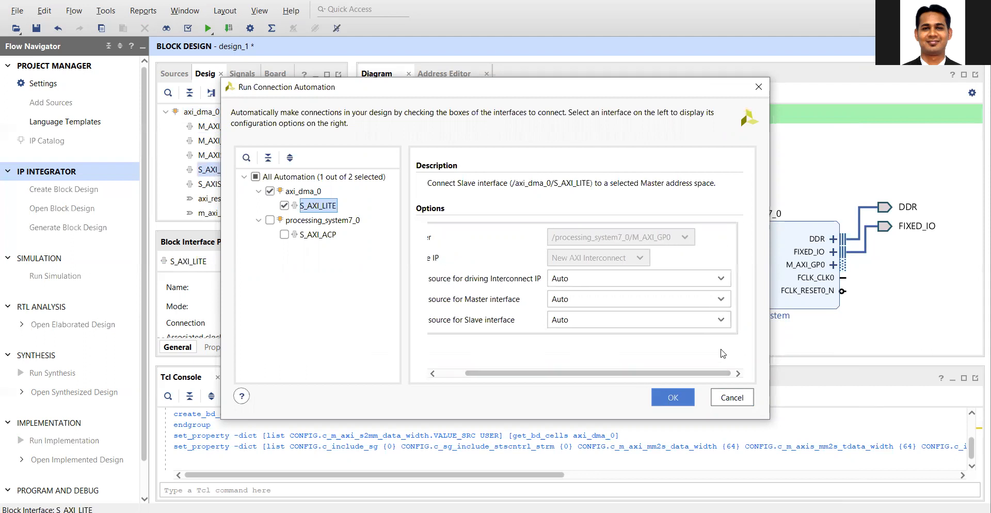
left_click(308, 235)
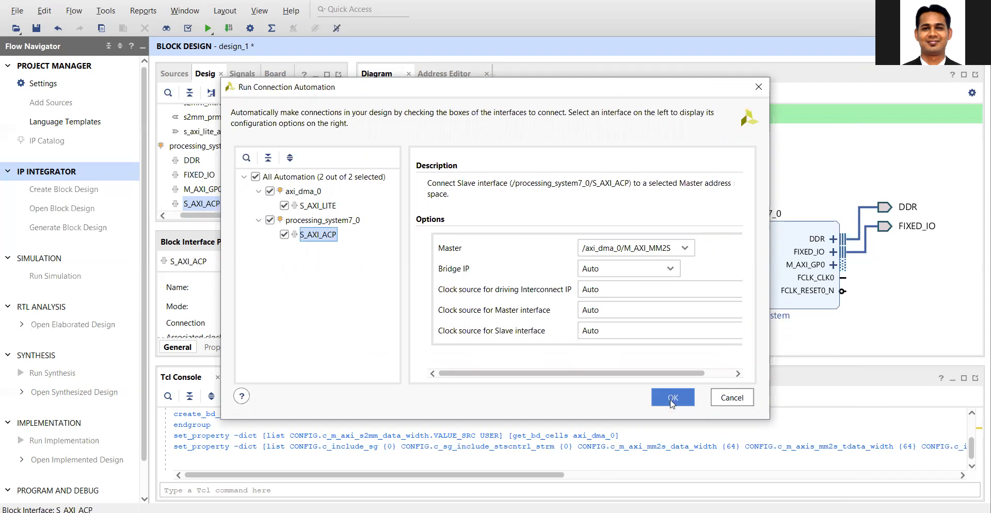
left_click_drag(675, 373, 638, 381)
left_click(671, 399)
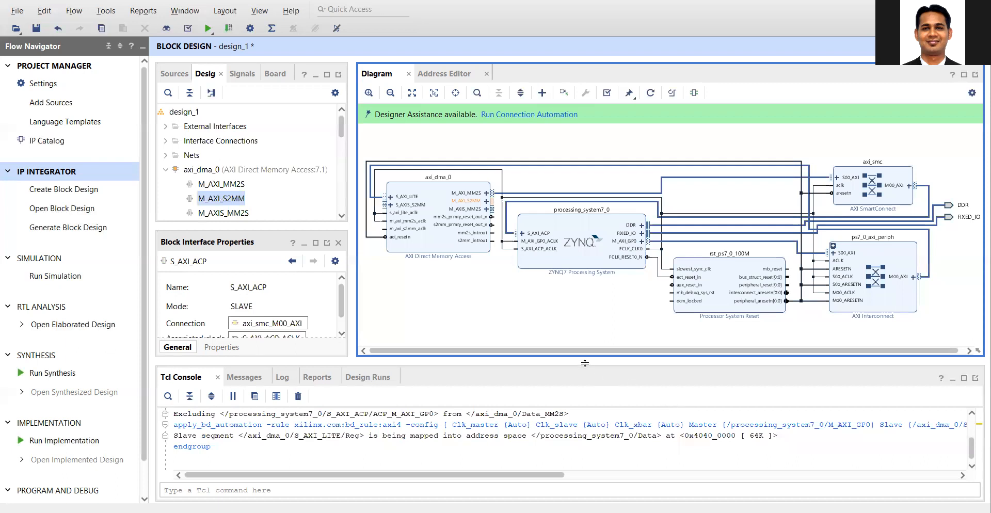
left_click(651, 93)
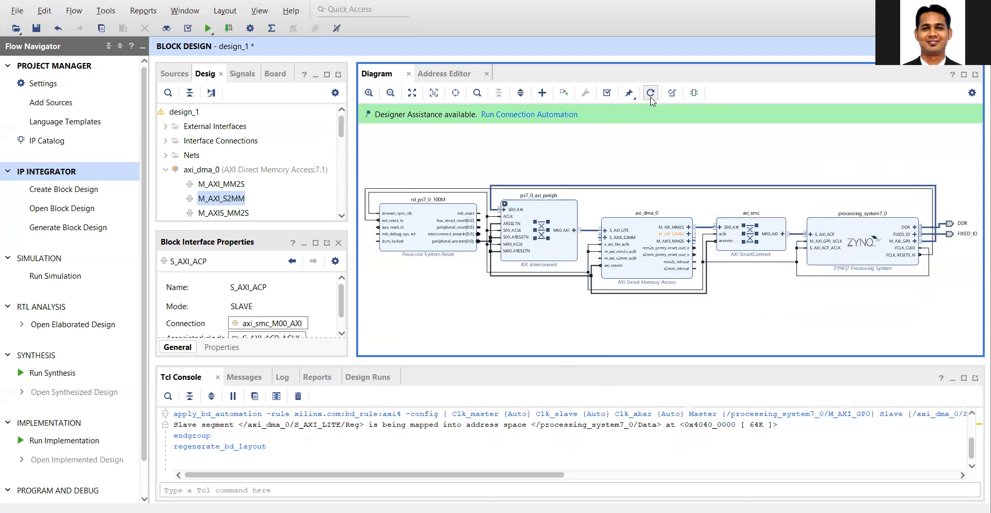
- Trace the interface connections from M_AXI_GP0 through the AXI Interconnect to S_AXI_LITE, and from M_AXI_MM2S through the SmartConnect to S_AXI_ACP
left_click(529, 115)
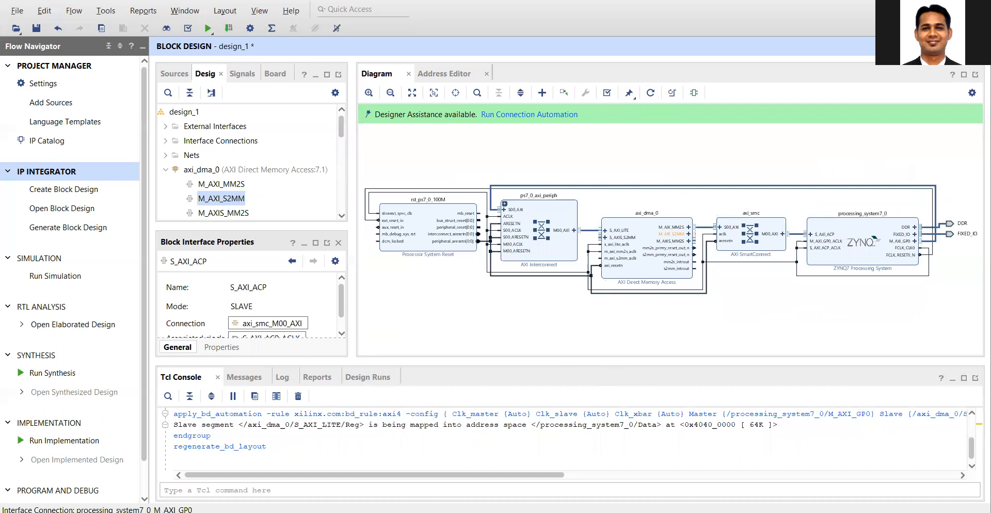
left_click(697, 354)
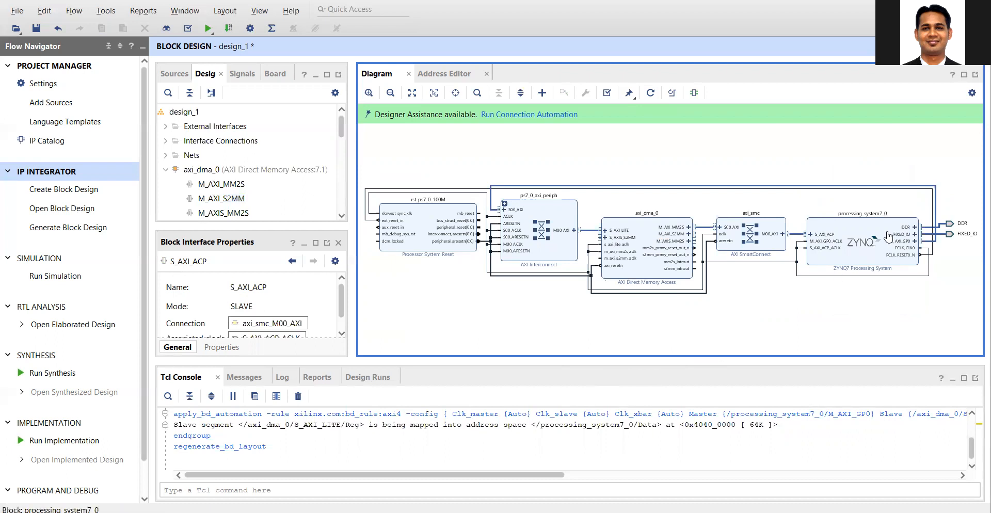
left_click(849, 221)
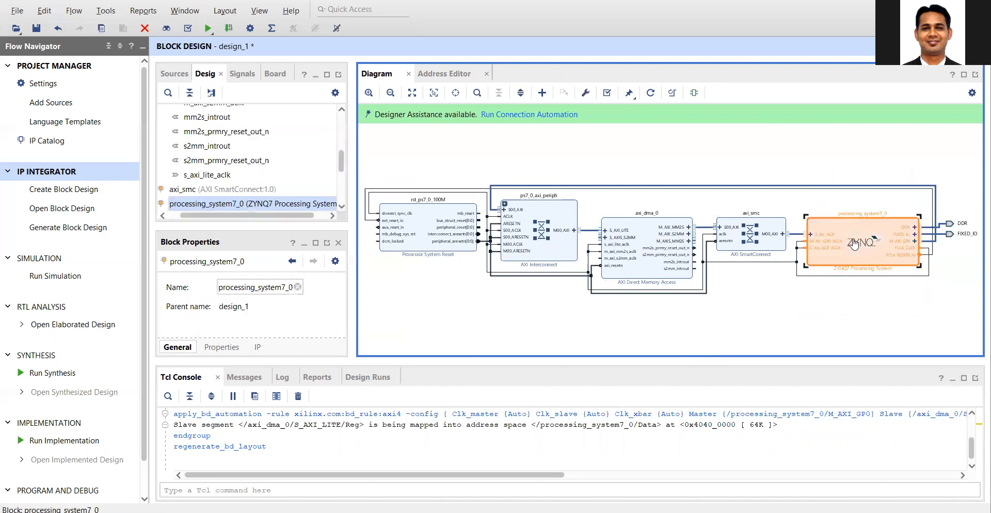
left_click(930, 247)
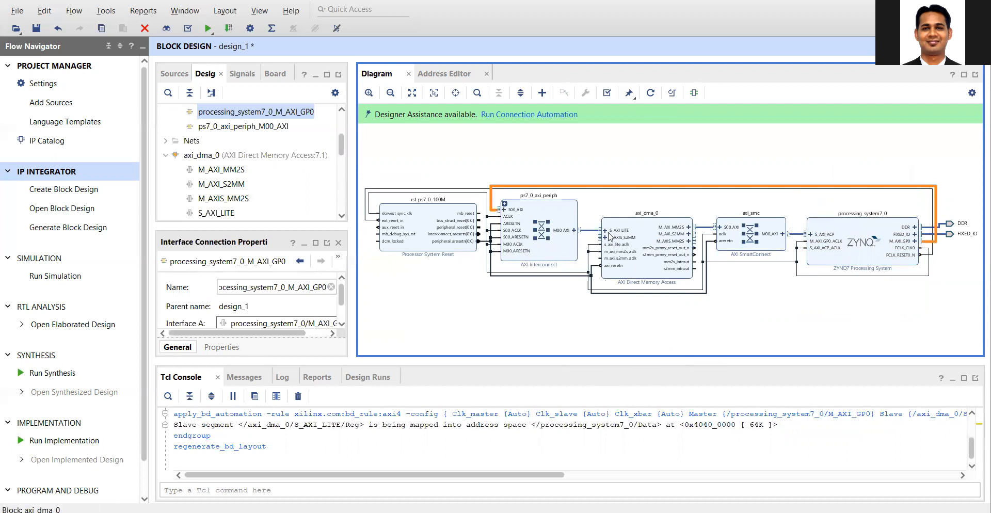
left_click(593, 233)
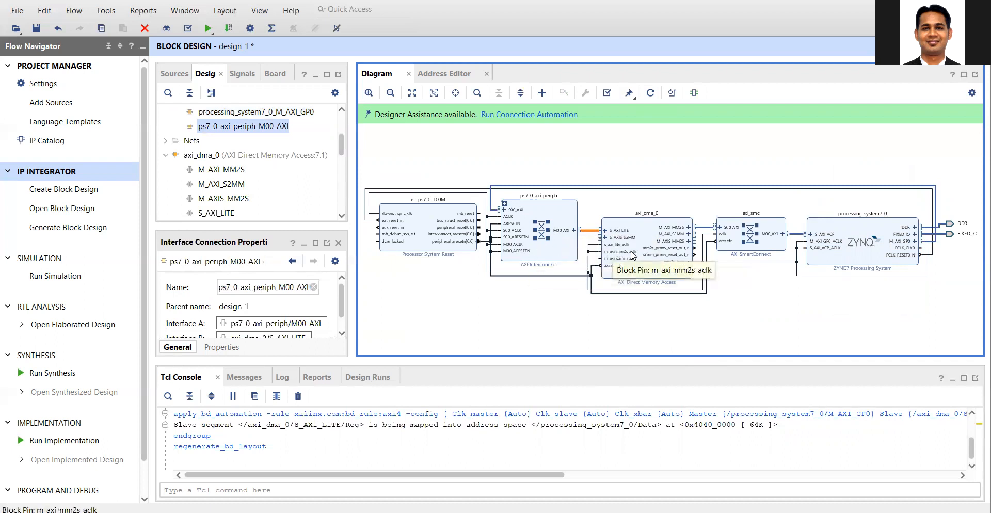
left_click(704, 230)
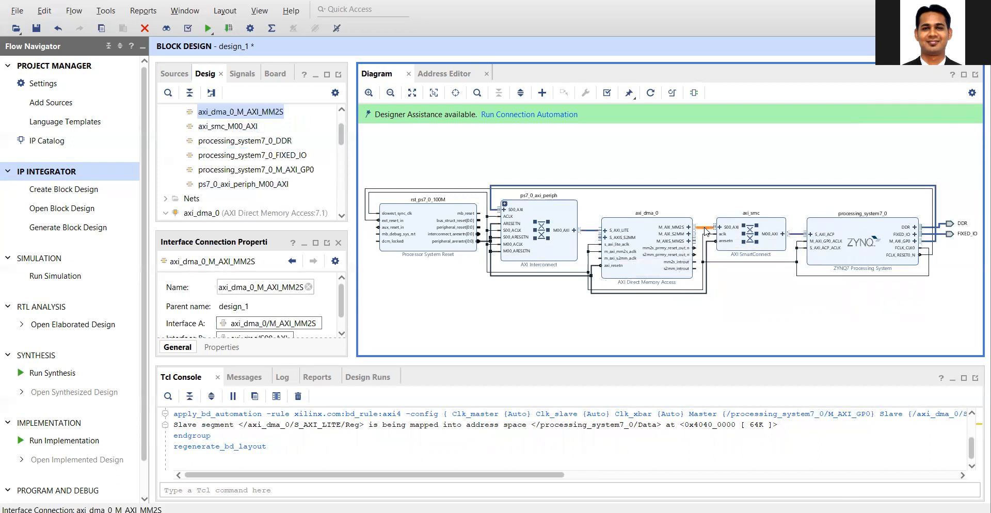
left_click(796, 235)
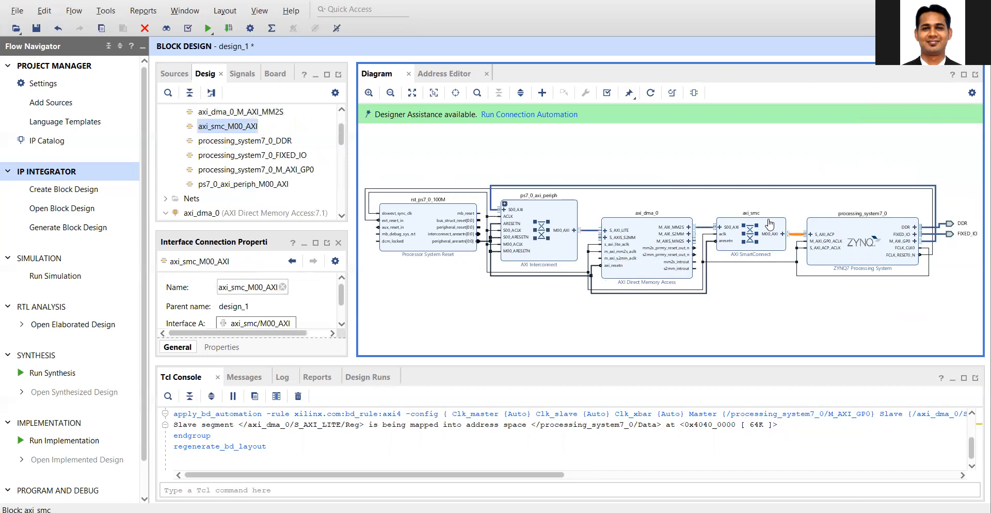
left_click(769, 223)
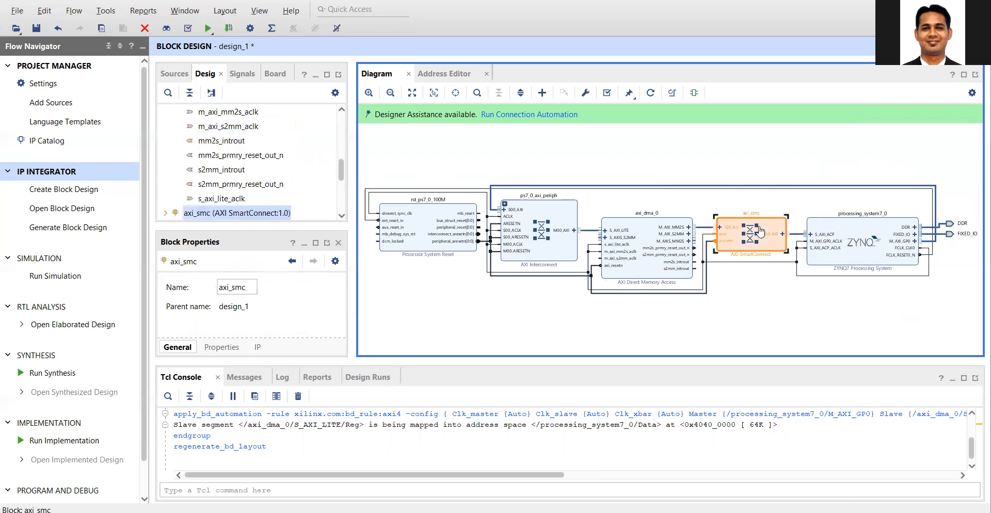
- Run connection automation for the DMA's M_AXI_S2MM interface, linking it to S_AXI_ACP through the axi_smc bridge
left_click(671, 234)
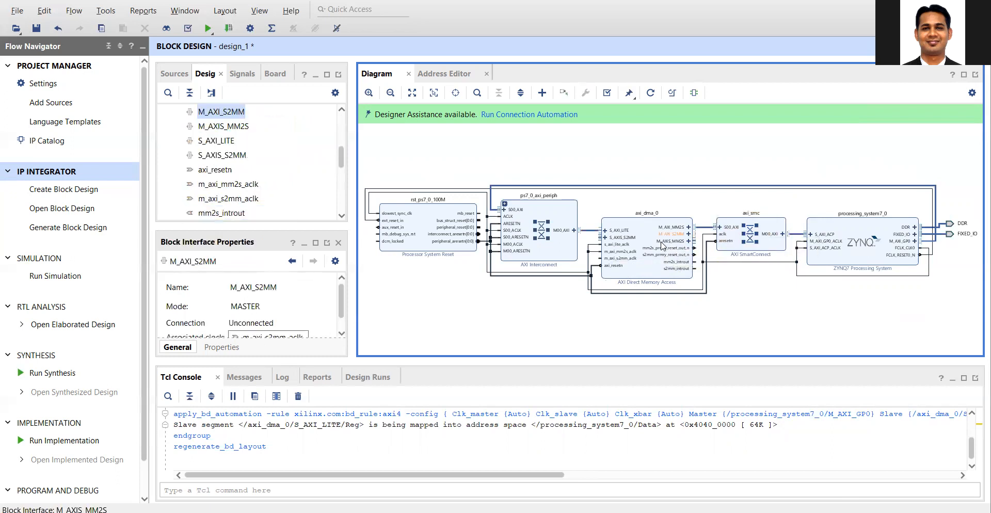
left_click(497, 116)
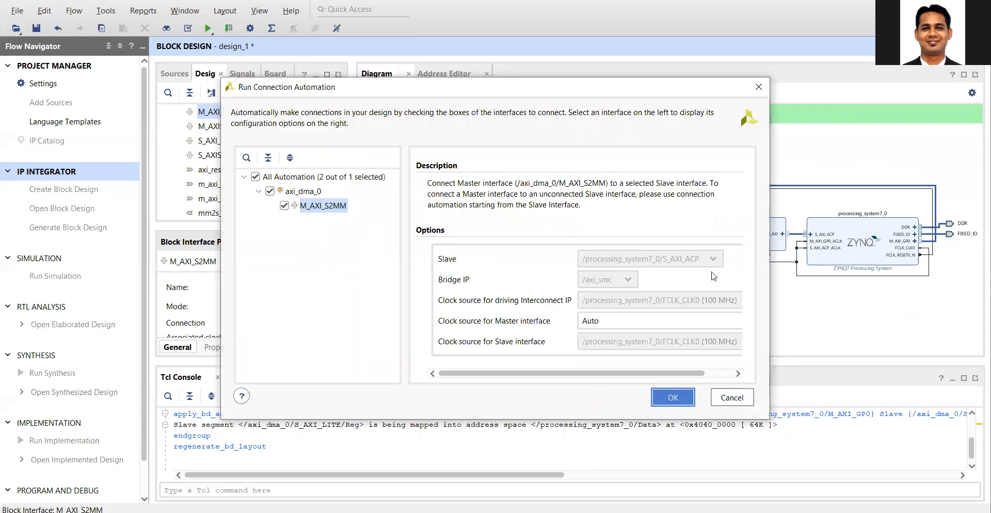
left_click(674, 397)
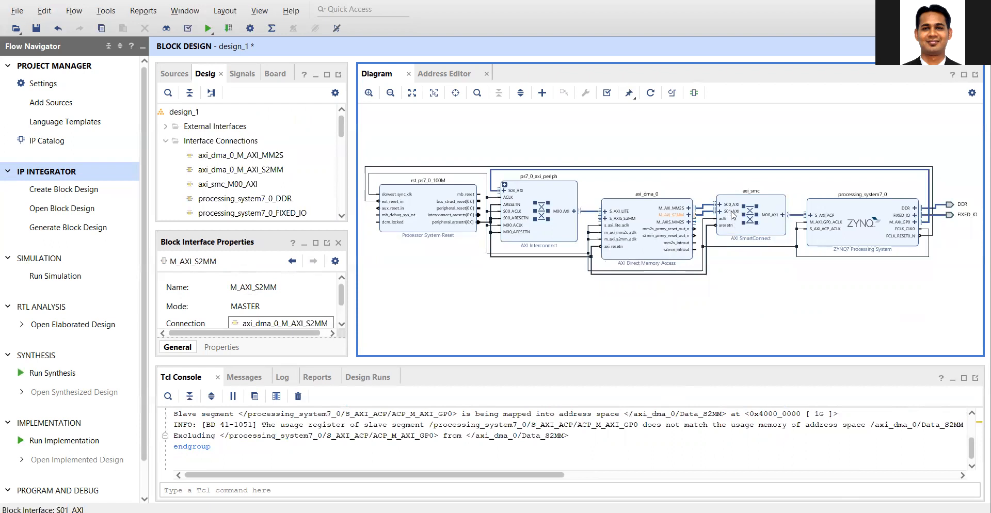
- Review the SmartConnect's S01_AXI interface and its customization settings for slave and master interfaces, and close the settings
left_click(733, 215)
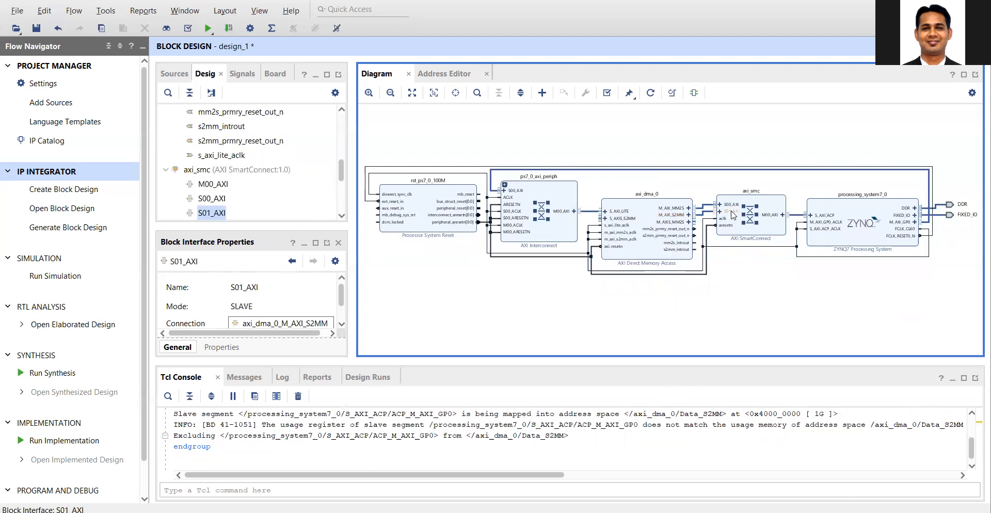
double_click(770, 233)
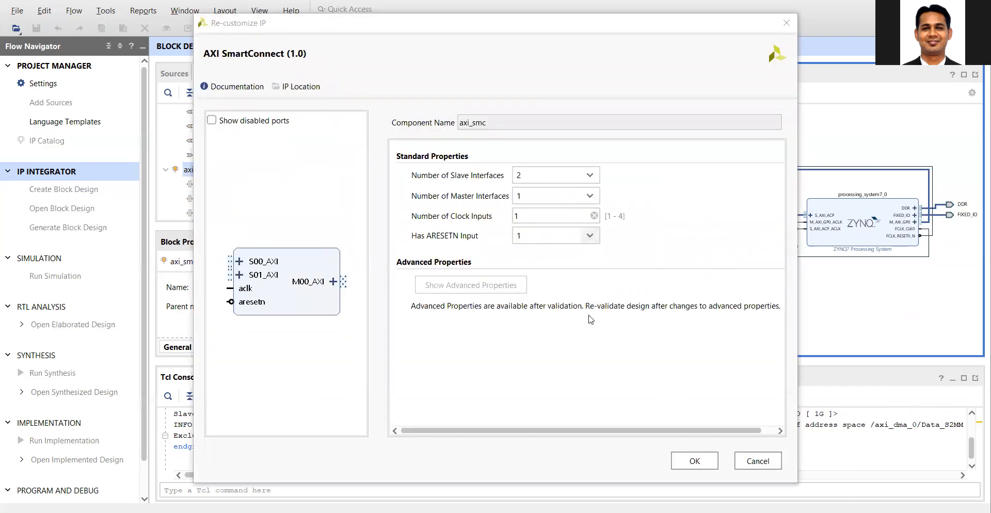
left_click(695, 461)
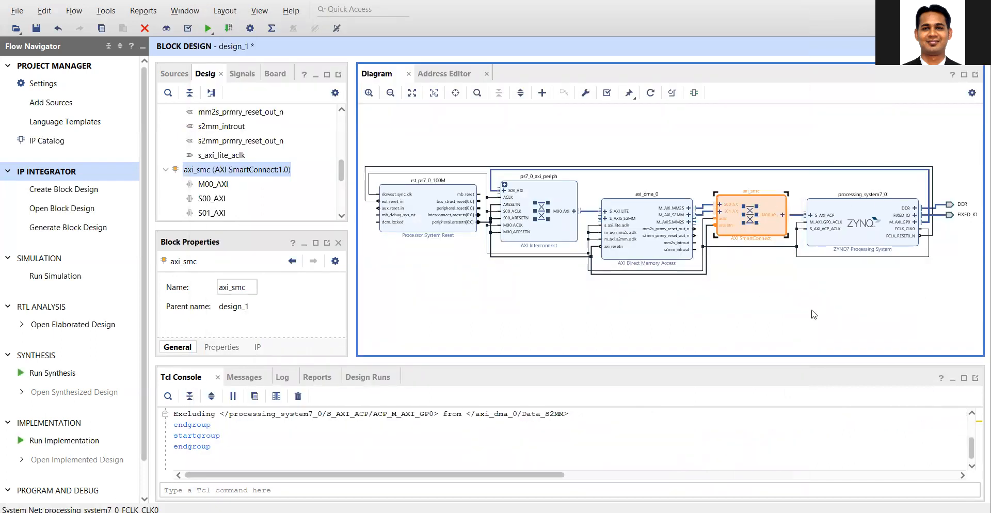
- Trace the connections between the AXI Interconnect, the DMA's S_AXI_LITE and M_AXI_S2MM interfaces, the SmartConnect and the ZYNQ7 Processing System
left_click(632, 208)
left_click(868, 212)
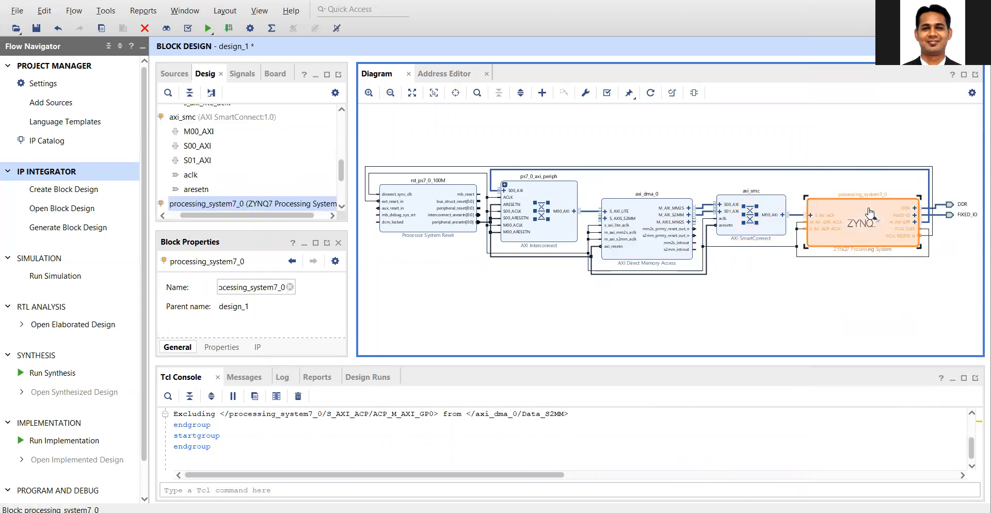
left_click(590, 214)
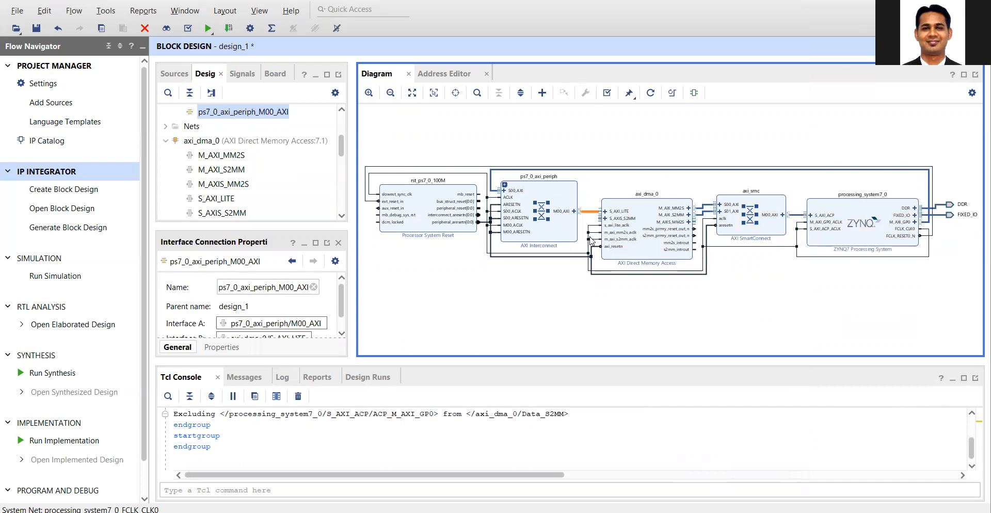
left_click(851, 211)
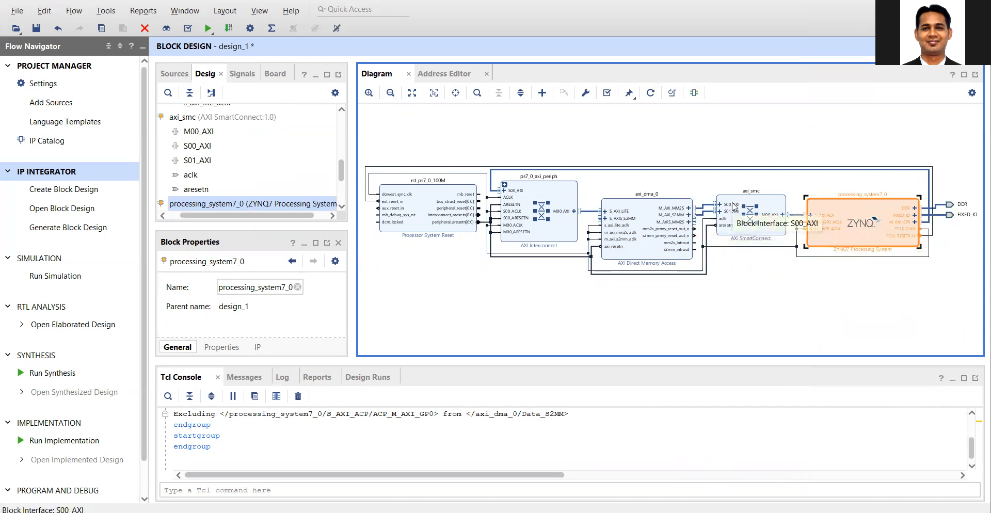
left_click(705, 214)
left_click(706, 215)
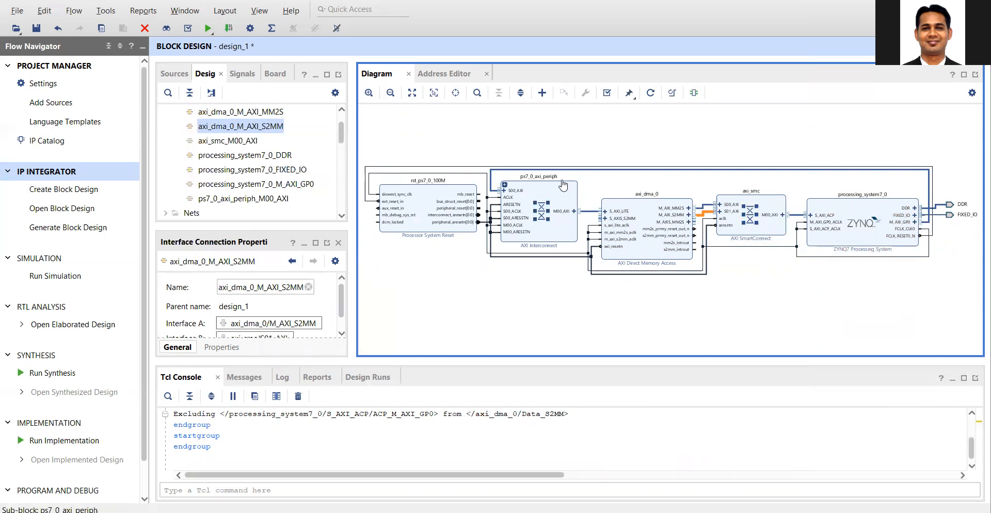
- Add a Fast Fourier Transform IP to the block design
left_click(542, 91)
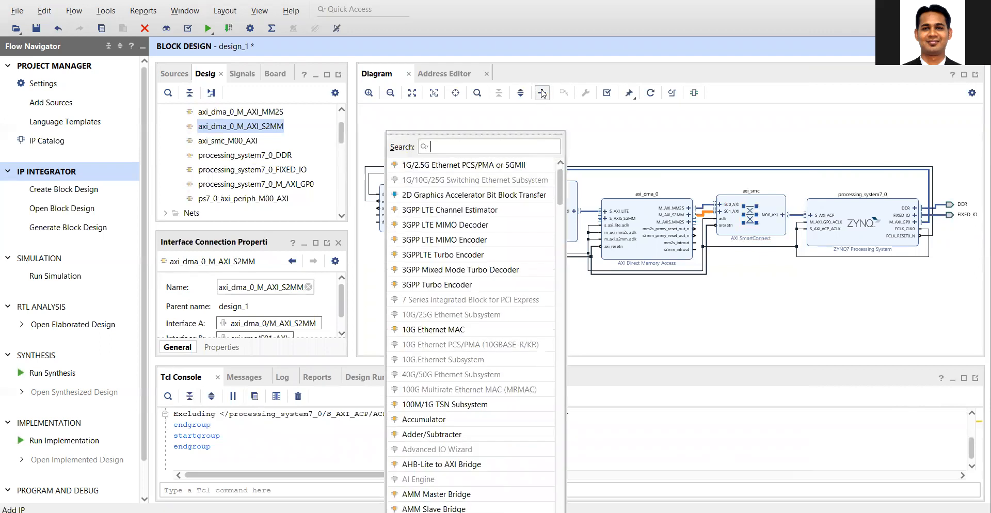
type("fft")
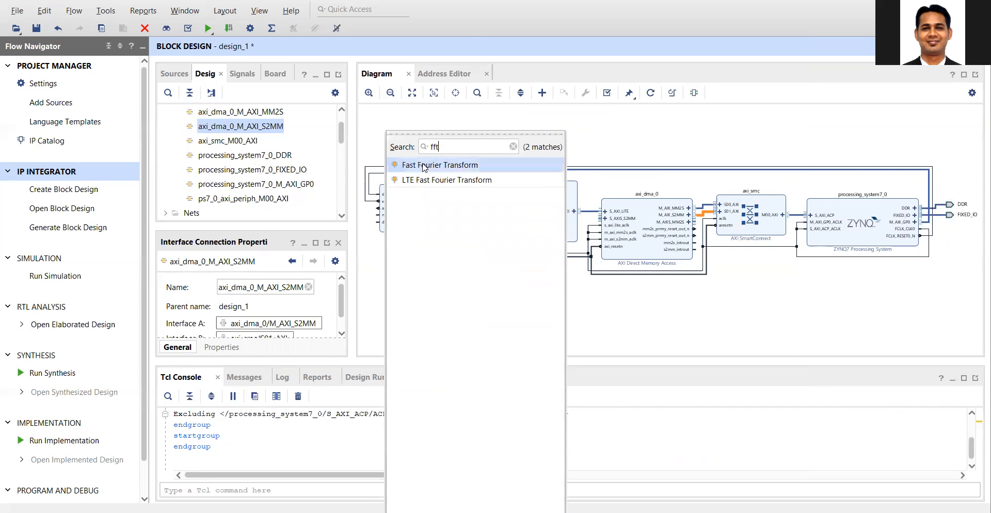
double_click(423, 165)
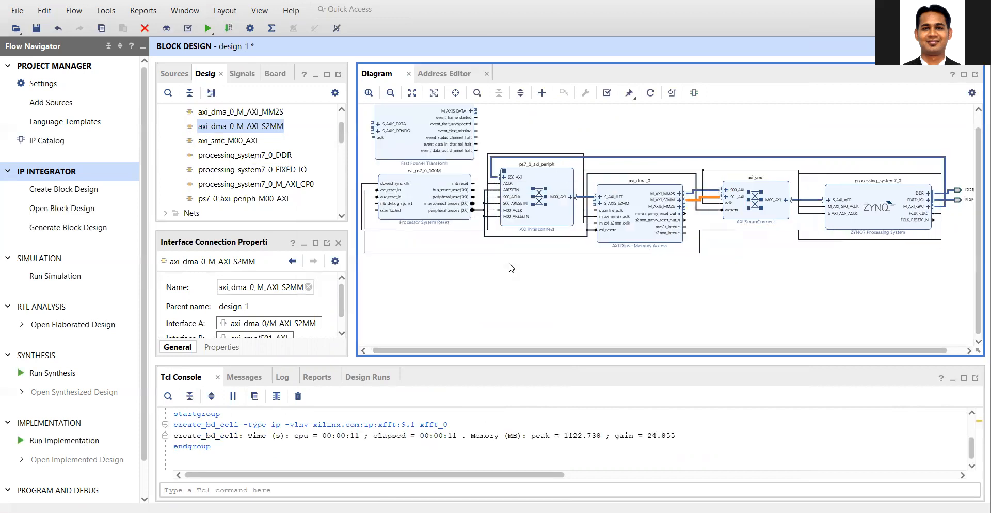
left_click_drag(542, 352, 516, 362)
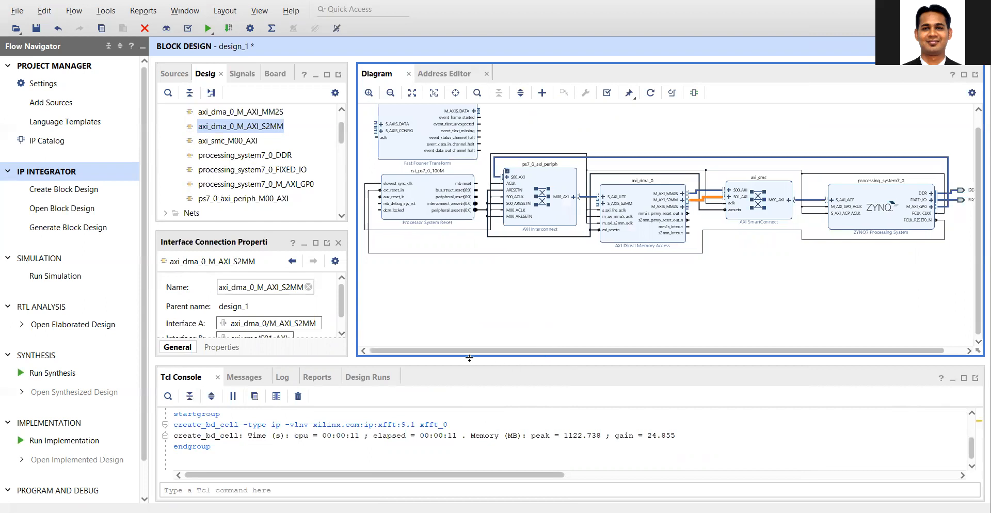
scroll(435, 326, "up", 1)
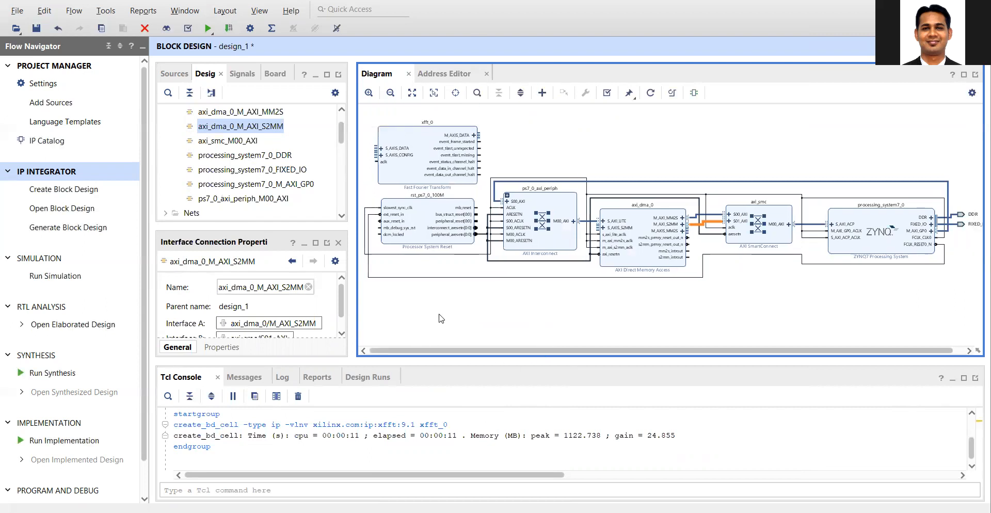
- Customize the Fast Fourier Transform block with transform length 8 and a manually chosen Floating Point data format
double_click(411, 137)
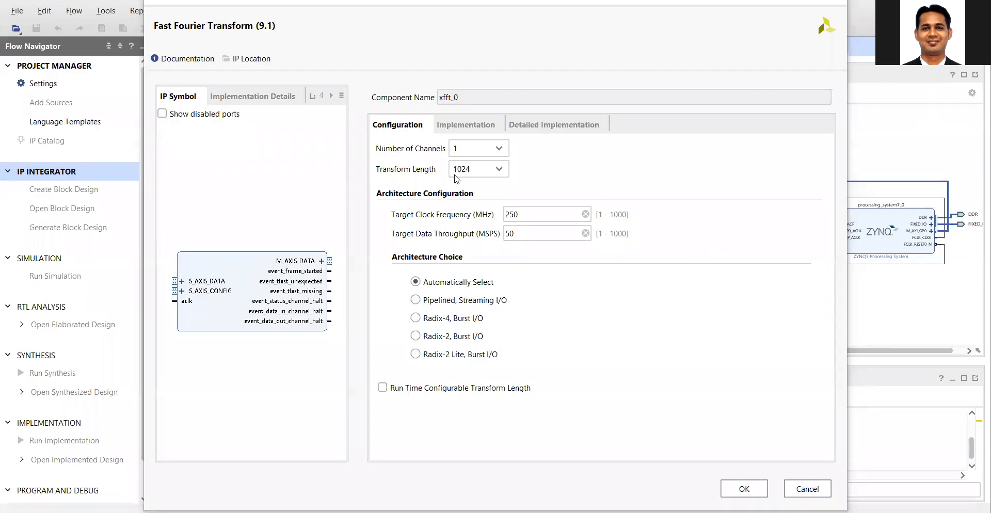
left_click(483, 166)
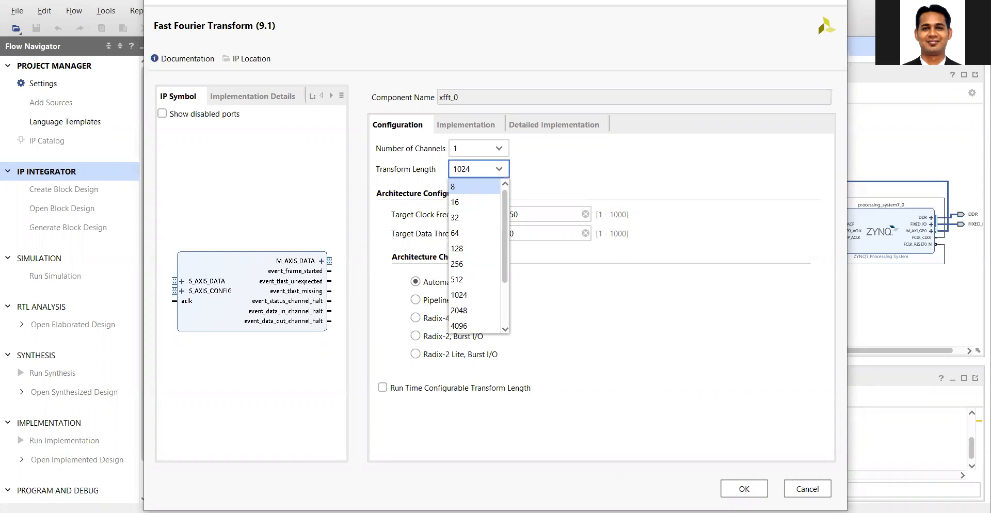
key("Return")
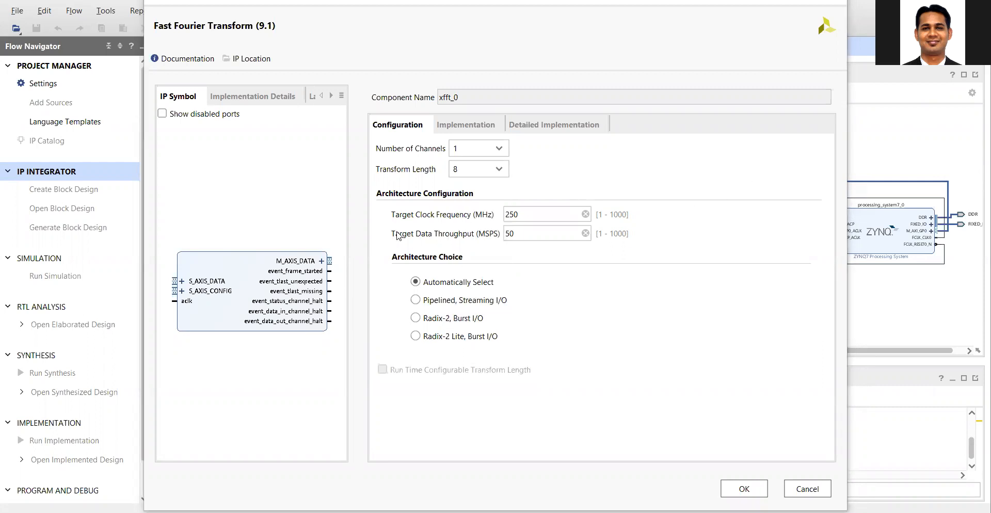
left_click(471, 128)
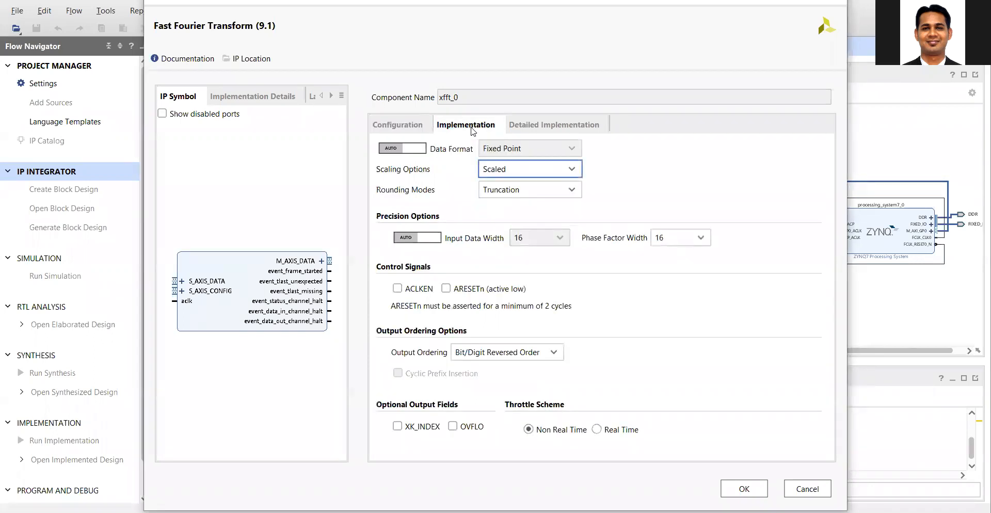
left_click(423, 149)
left_click(528, 150)
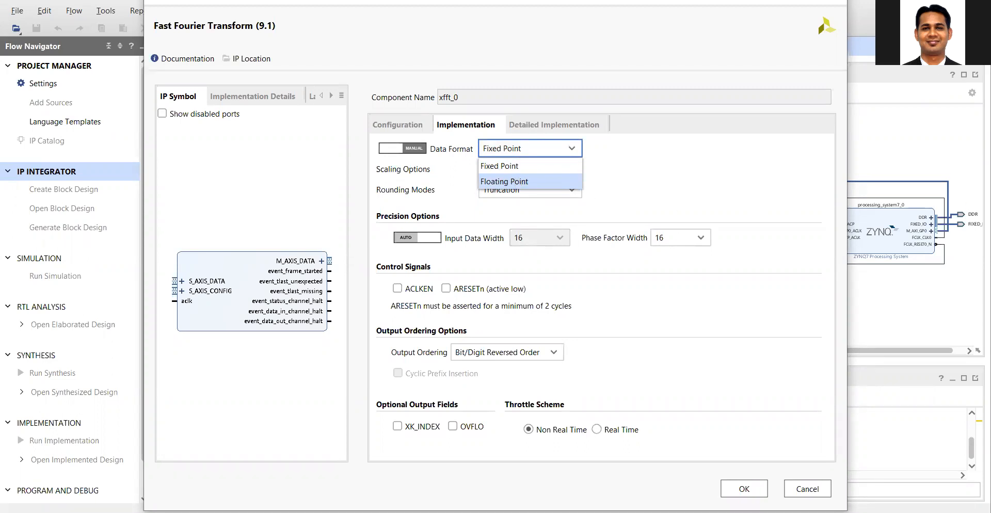
left_click(516, 182)
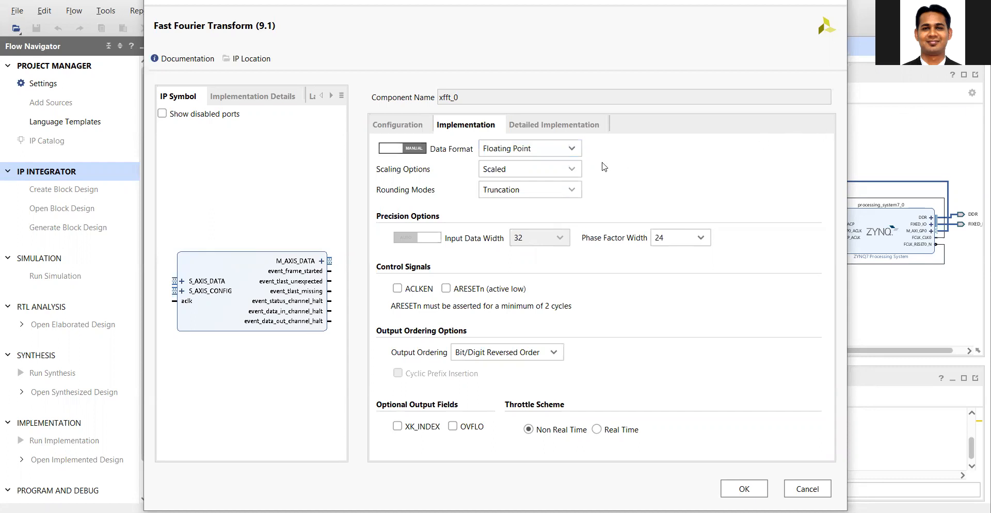
- Enable the FFT's ARESETn (active low) control signal and set its output ordering to Natural Order
left_click(446, 289)
left_click(446, 289)
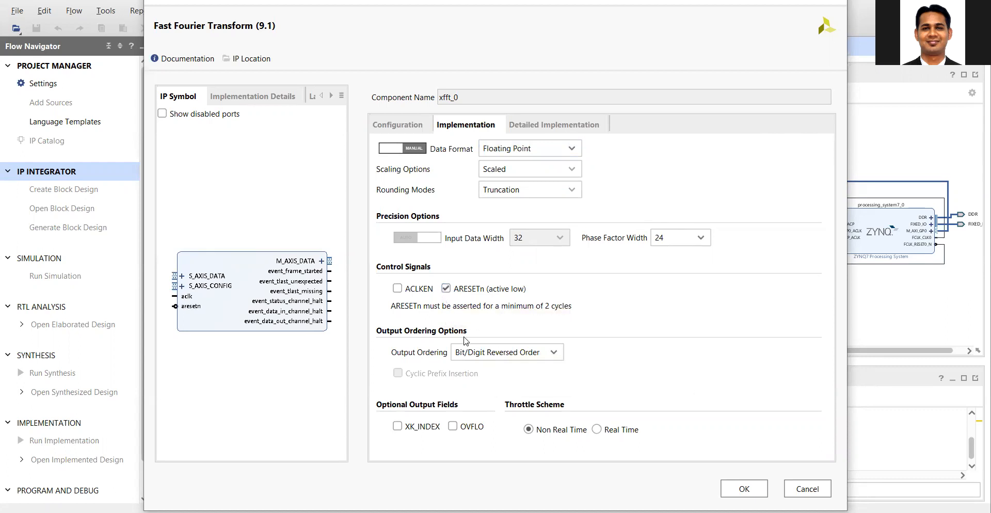
left_click(472, 354)
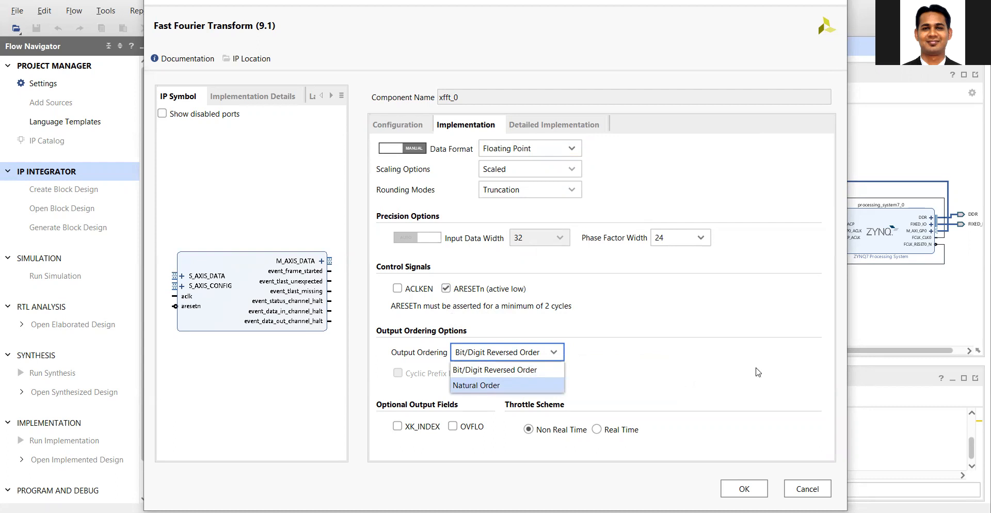
key("Return")
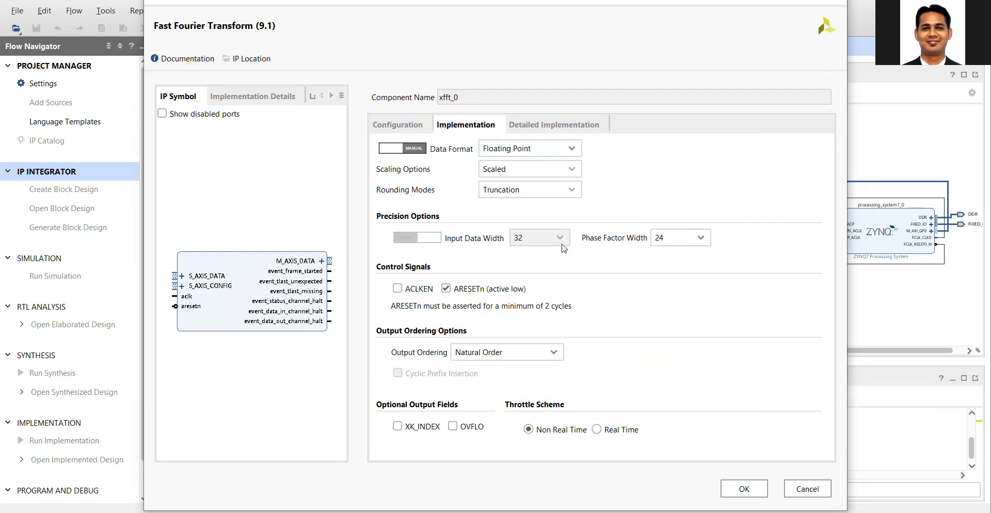
- Review the FFT's memory options and AXI4-Stream port structure, and apply the customization
left_click(574, 126)
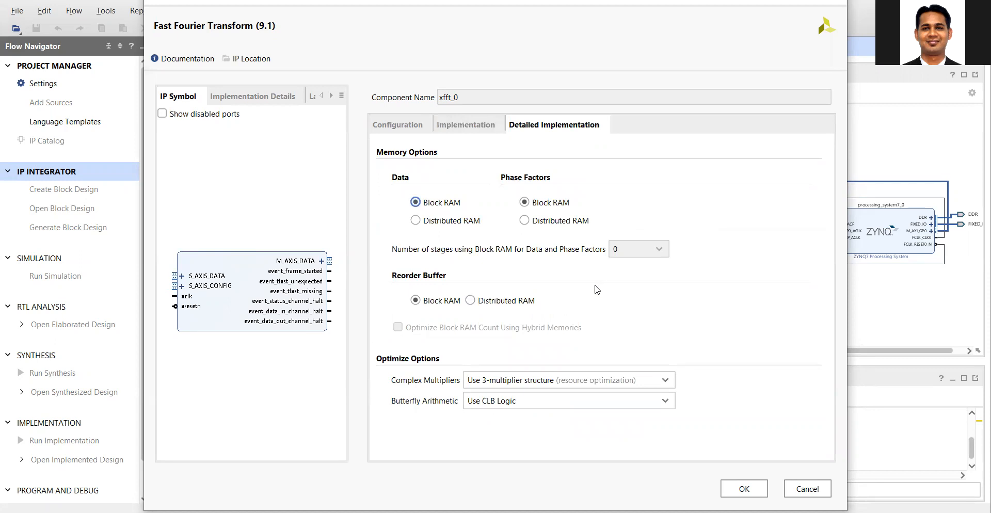
left_click(479, 125)
left_click(412, 133)
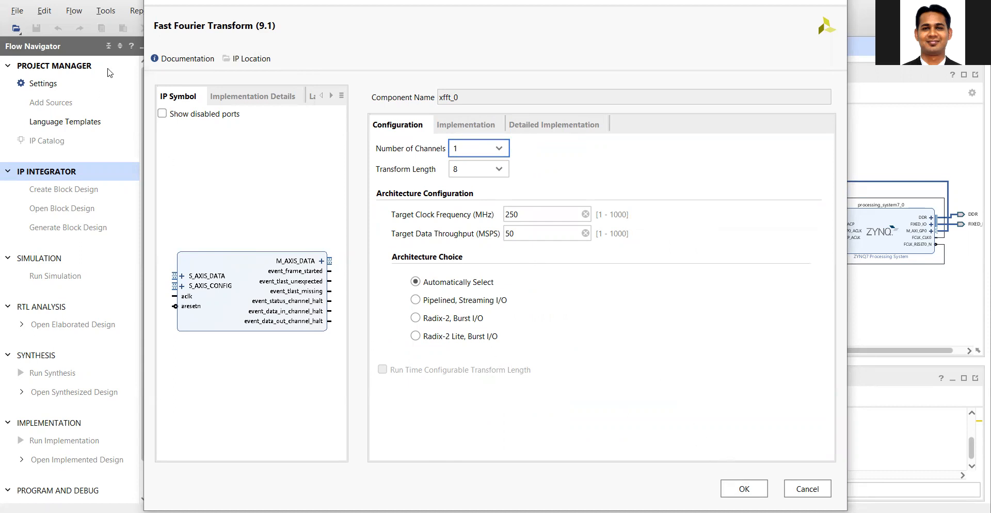
left_click(251, 98)
scroll(294, 233, "down", 2)
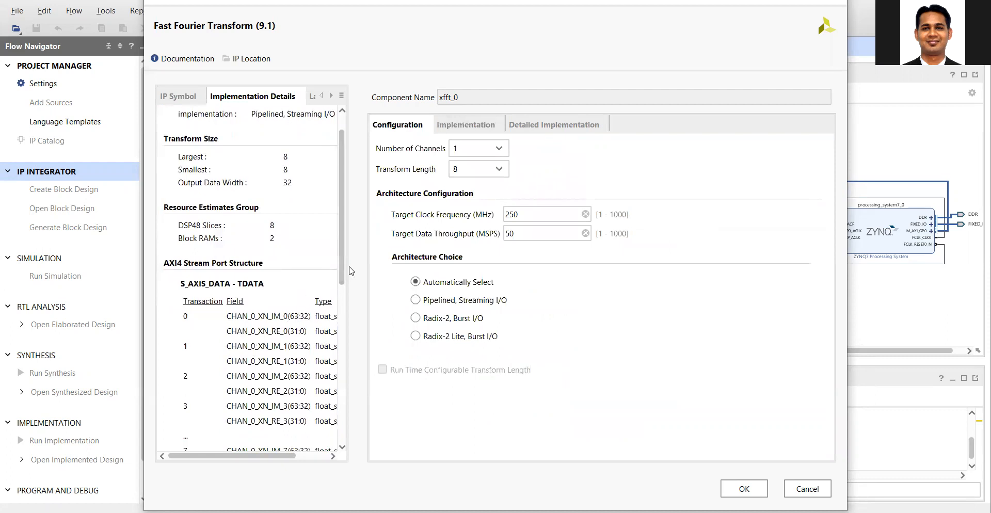
left_click_drag(342, 269, 346, 447)
left_click_drag(264, 456, 240, 453)
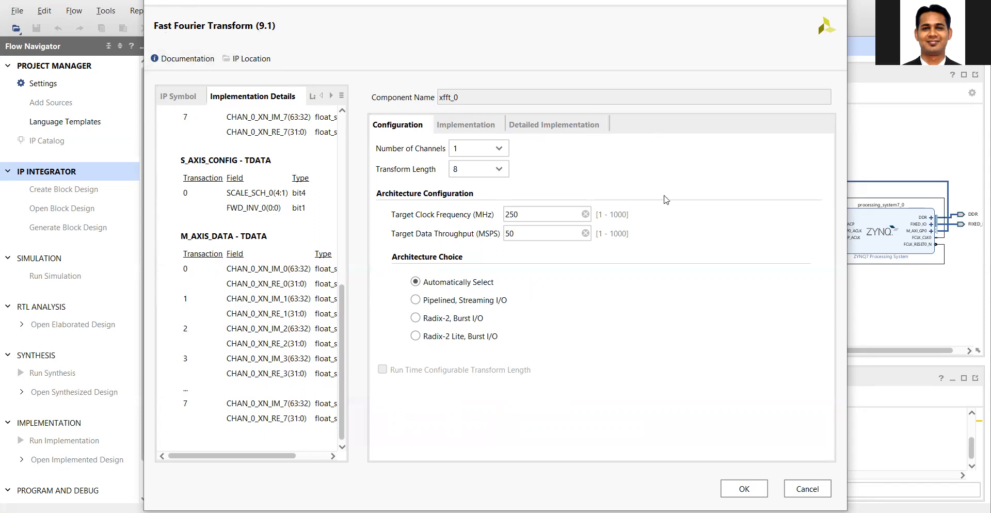
left_click(757, 489)
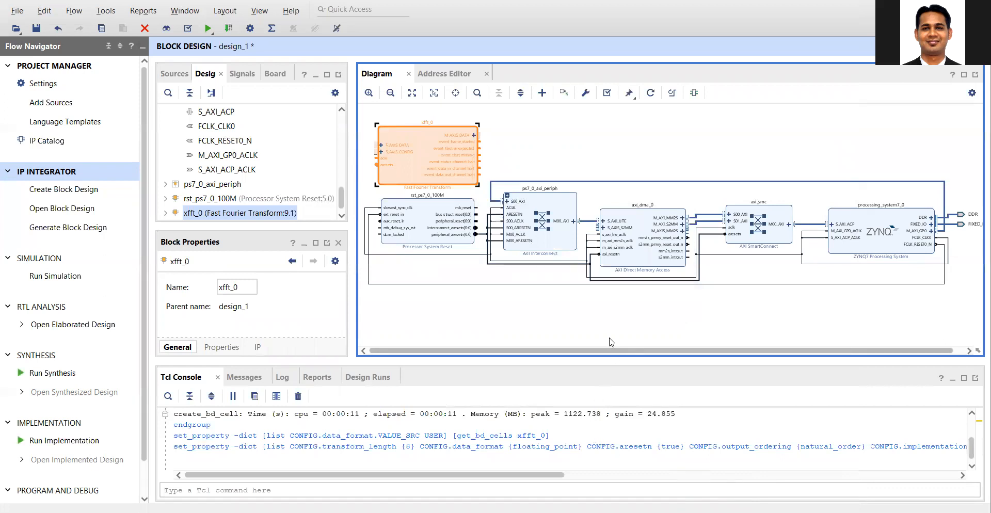
- Enlarge the diagram area and move the Fast Fourier Transform block into the free space below the DMA and SmartConnect
left_click_drag(611, 360, 594, 406)
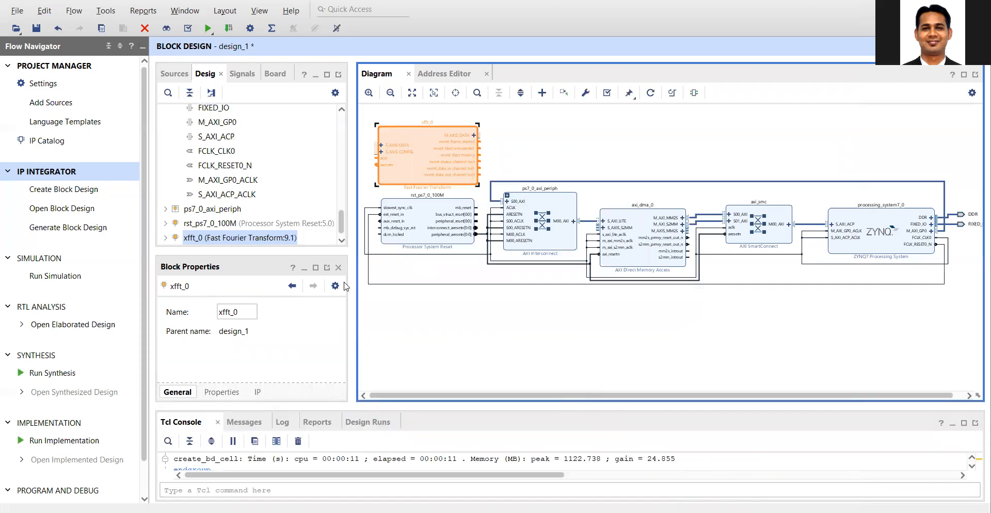
left_click_drag(347, 256, 240, 255)
left_click_drag(314, 129, 643, 311)
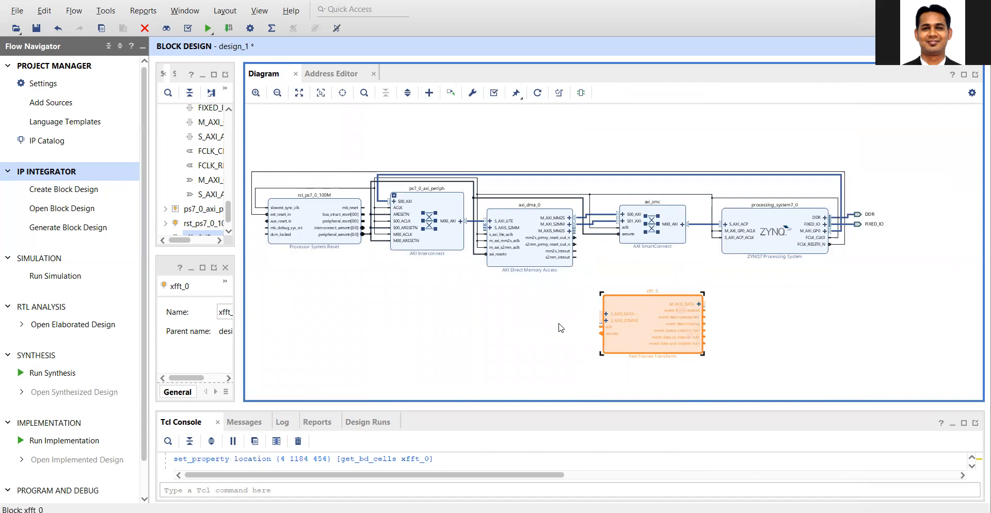
- Connect the DMA's M_AXIS_MM2S stream interface to the FFT's S_AXIS_DATA
left_click(553, 232)
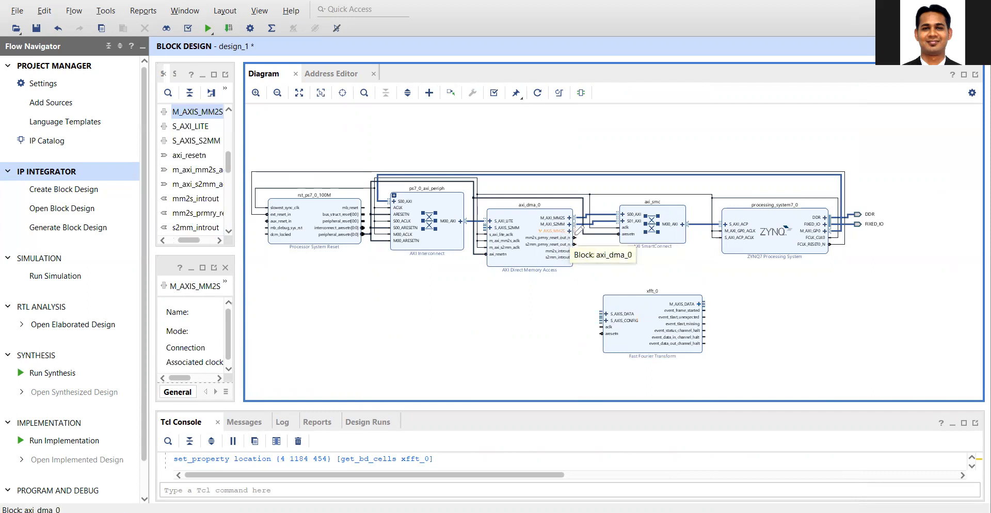
mouse_move(575, 231)
left_mouse_down()
mouse_move(598, 265)
mouse_move(601, 314)
mouse_move(557, 308)
left_mouse_up()
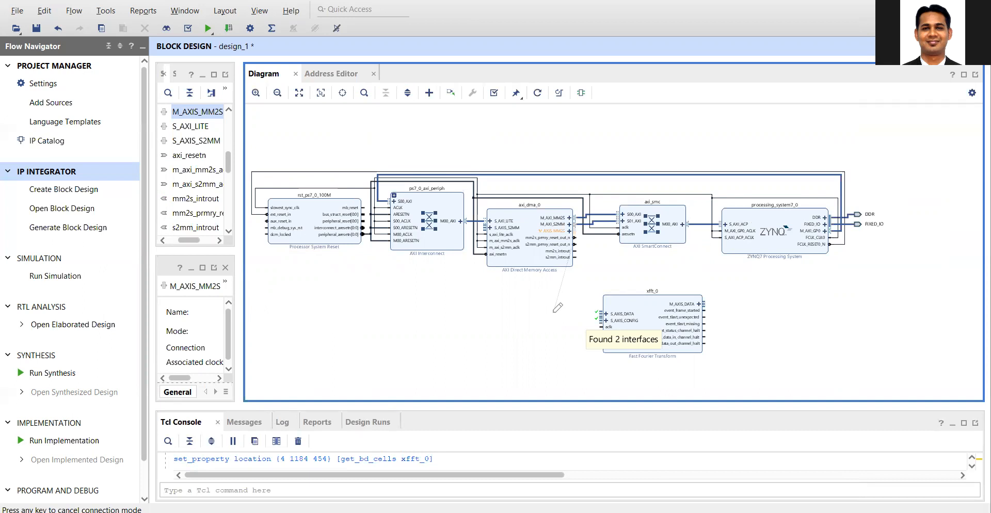
left_click_drag(554, 311, 584, 314)
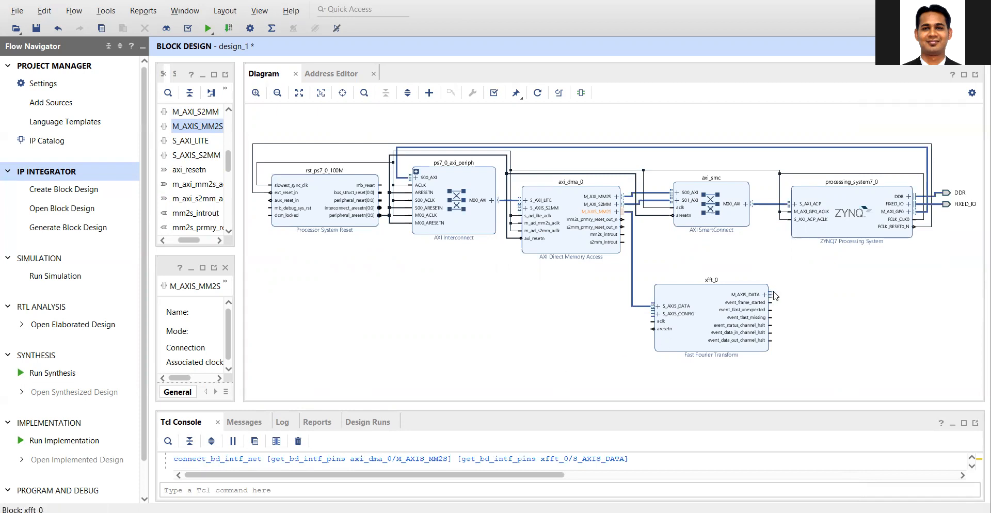
- Connect the FFT's M_AXIS_DATA output to the DMA's S_AXIS_S2MM stream interface
left_click(511, 226)
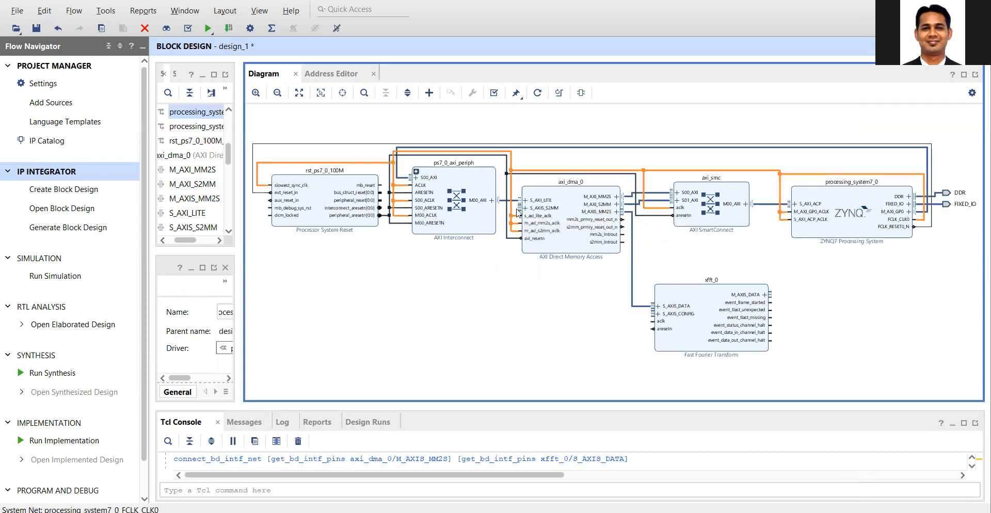
left_click(497, 265)
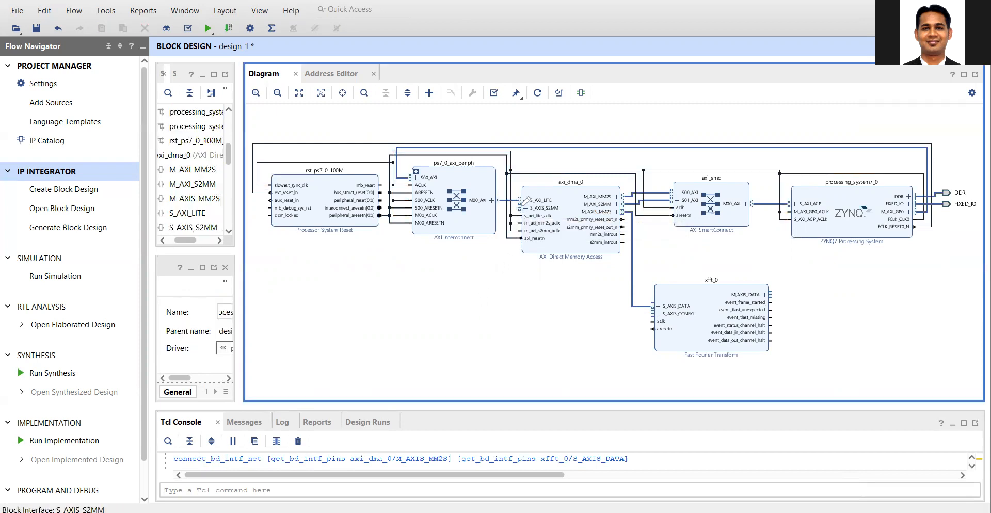
left_click_drag(523, 205, 769, 293)
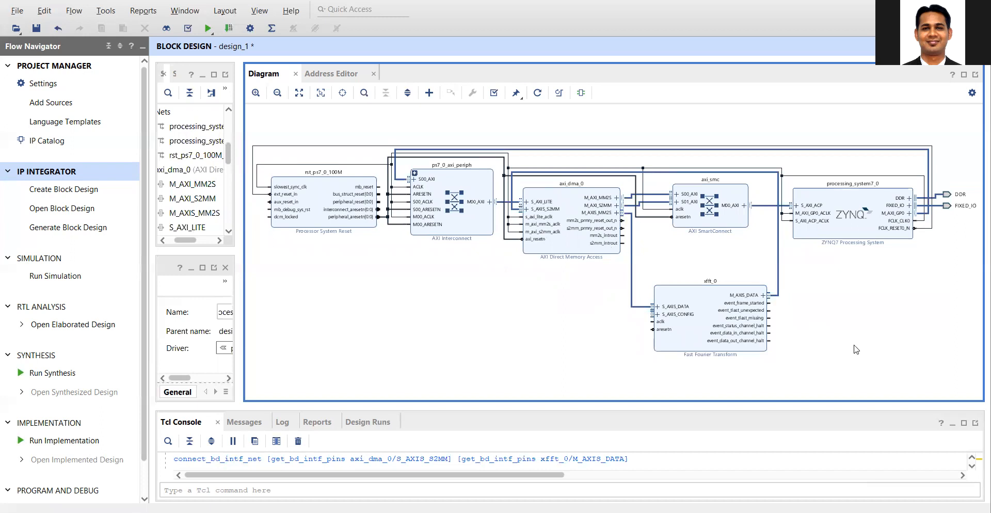
- Expand the FFT's S_AXIS_CONFIG interface and examine its s_axis_config_tdata and s_axis_config_tvalid pins
left_click(658, 314)
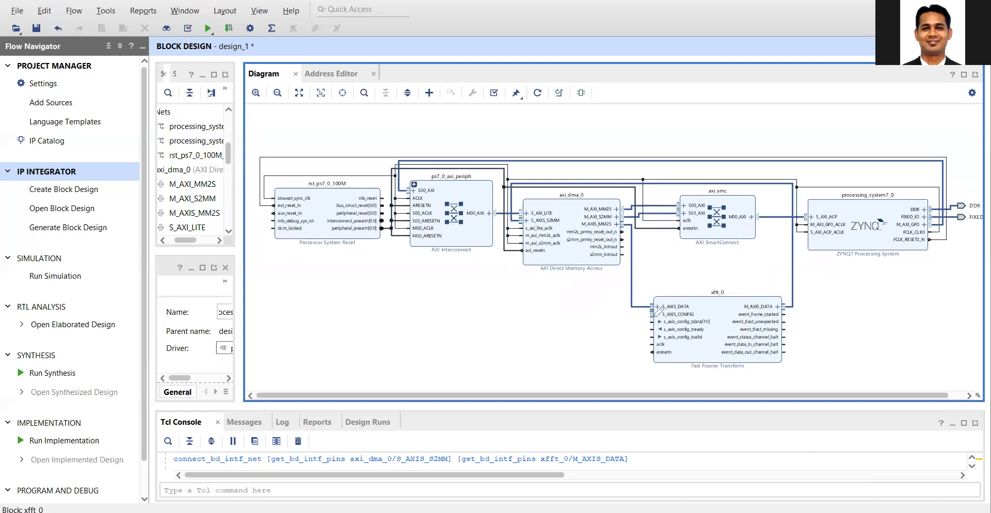
left_click(683, 315)
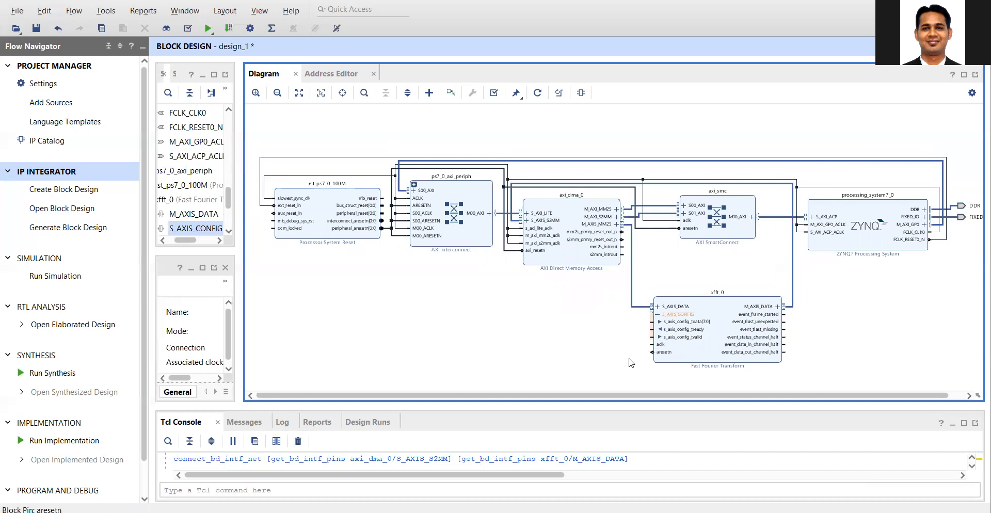
left_click(701, 324)
left_click(696, 338)
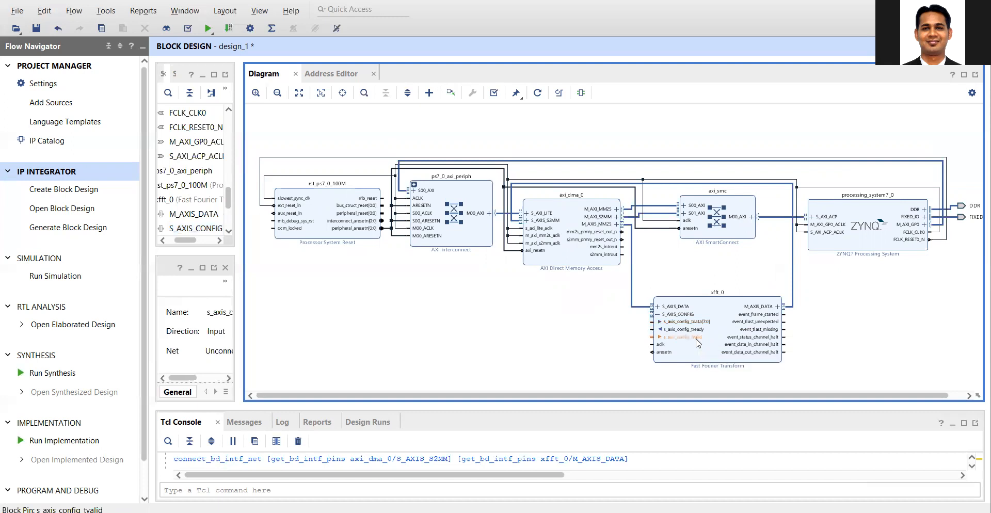
left_click(700, 324)
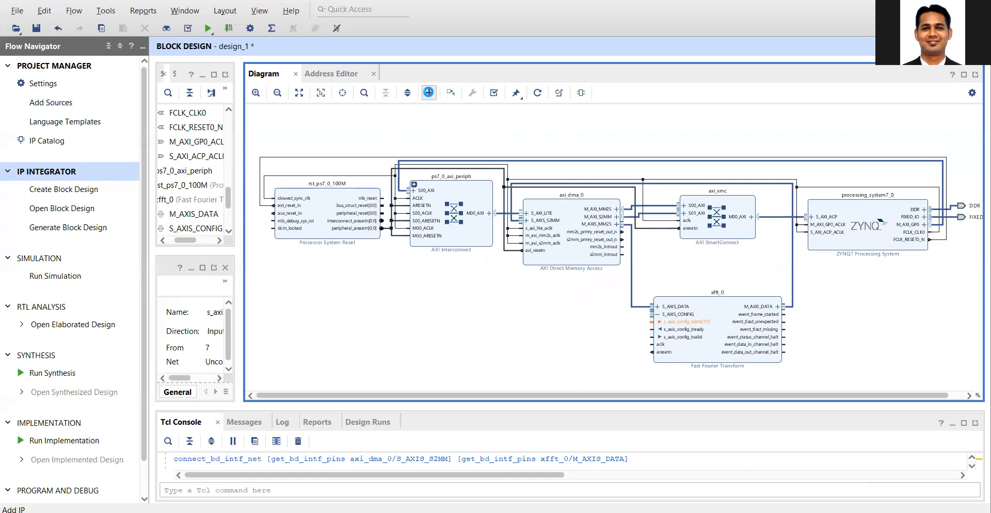
- Add a Constant IP to the block design and place it beside the FFT block, below the DMA
left_click(428, 93)
type("co")
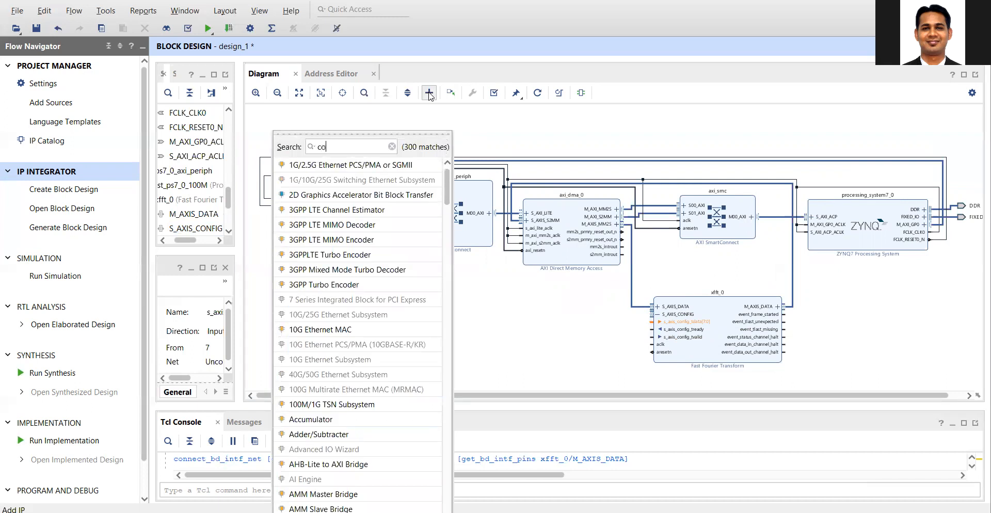
type("ns")
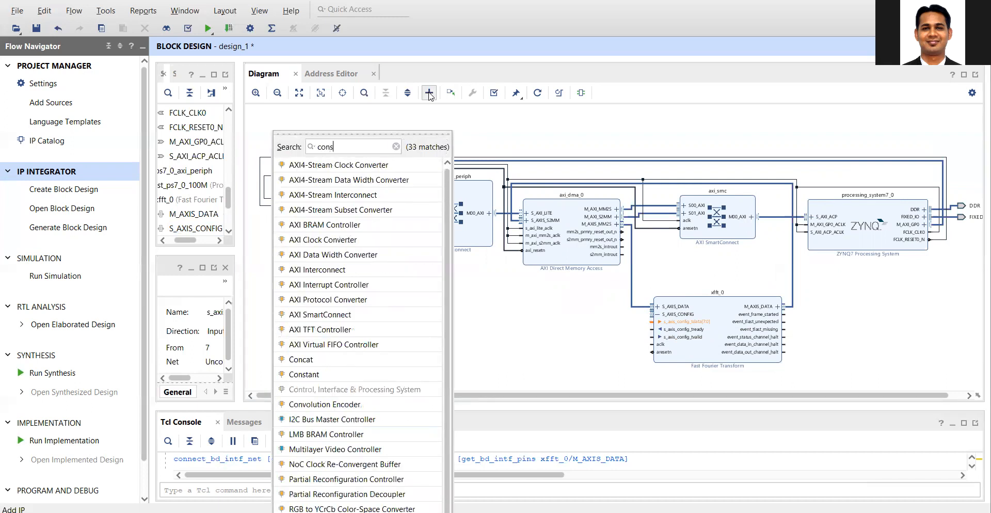
type("t")
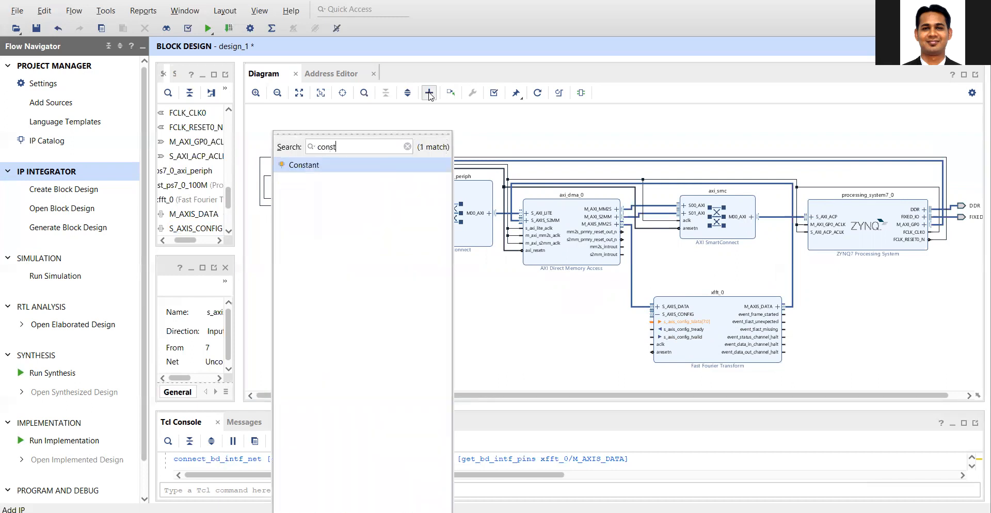
double_click(296, 165)
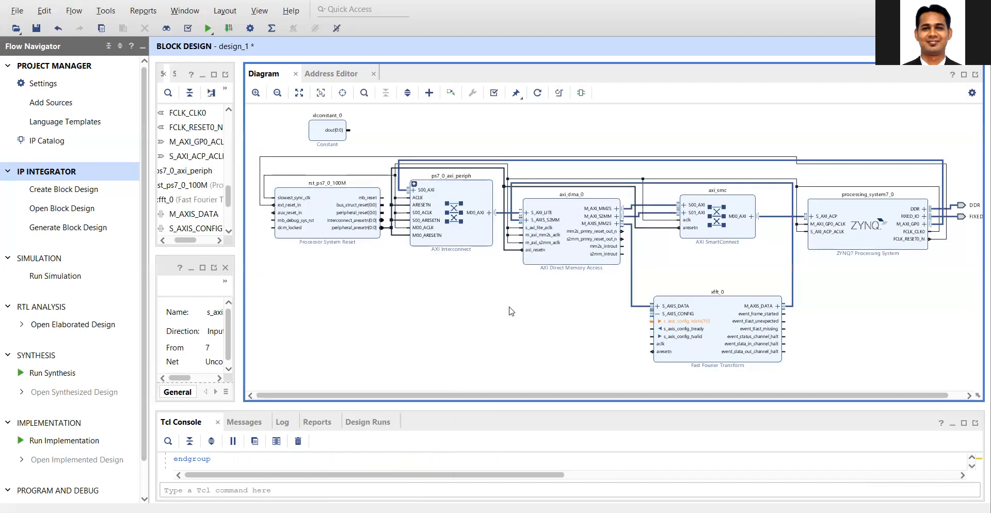
left_click(325, 130)
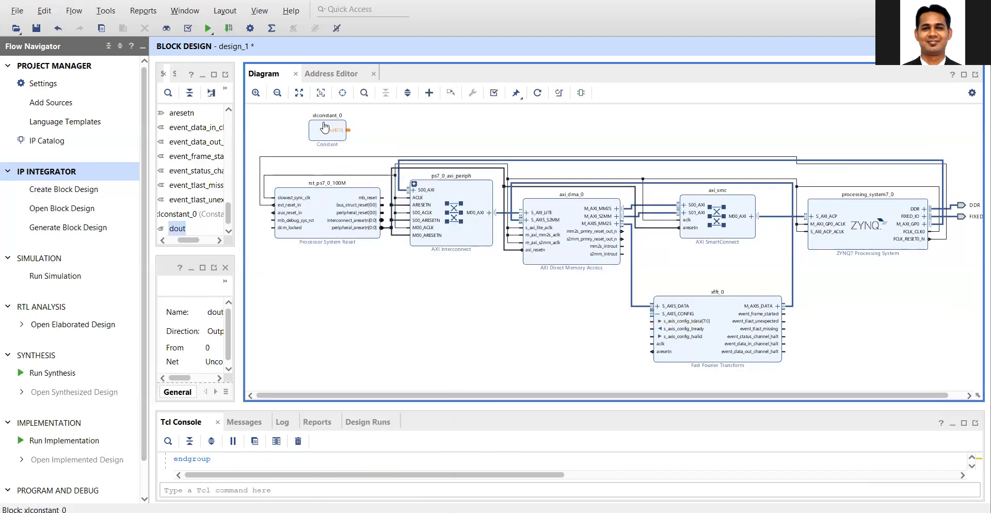
left_click_drag(325, 128, 550, 313)
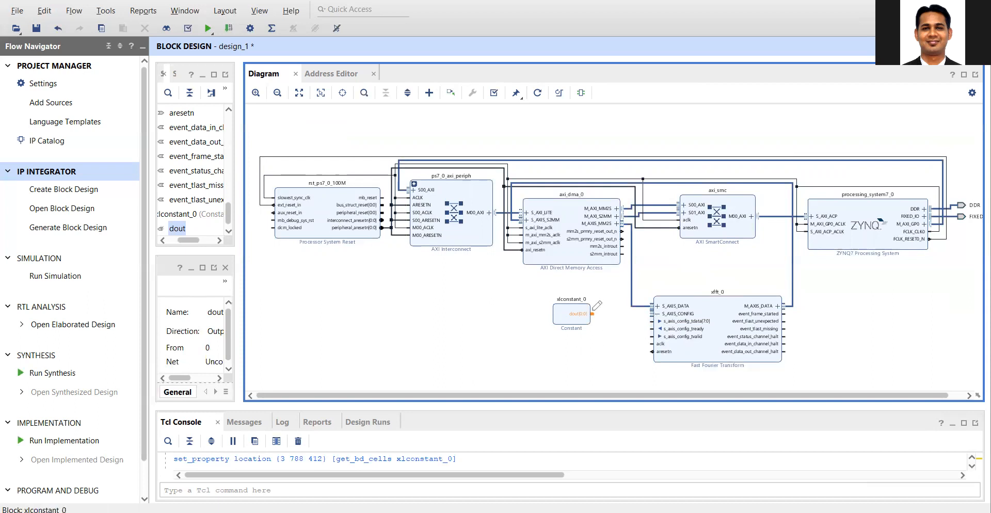
- Connect the Constant's dout to the FFT's s_axis_config_tdata pin and set the constant's width to 8
left_click_drag(593, 313, 651, 320)
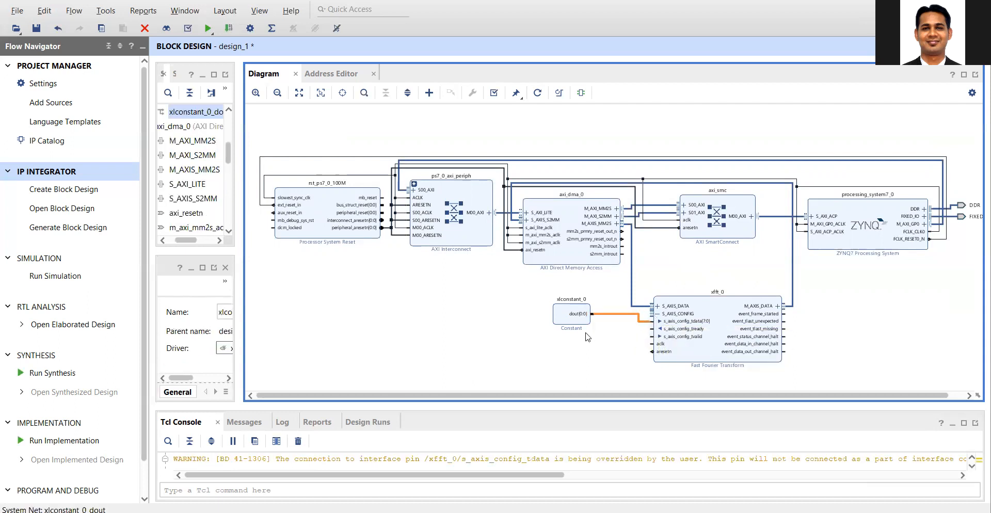
double_click(566, 315)
left_click(482, 213)
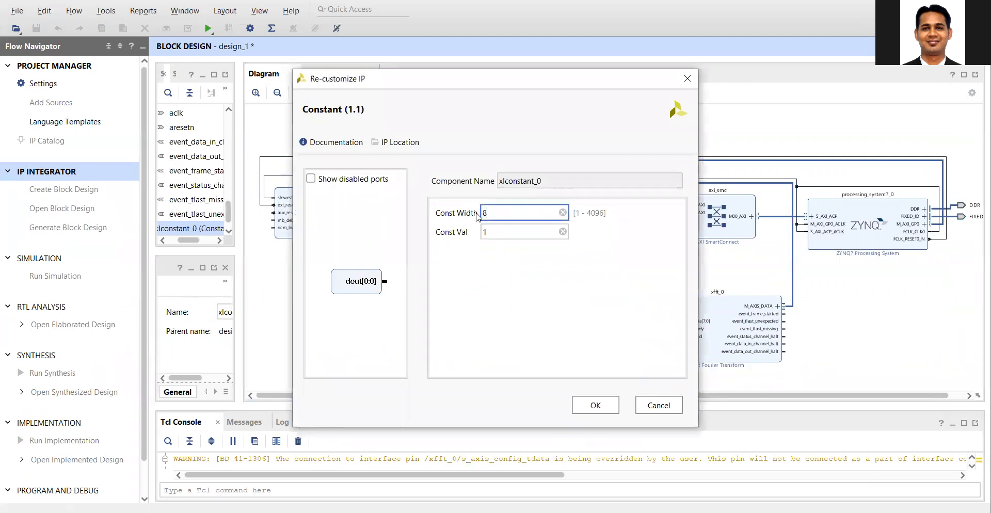
left_click(595, 406)
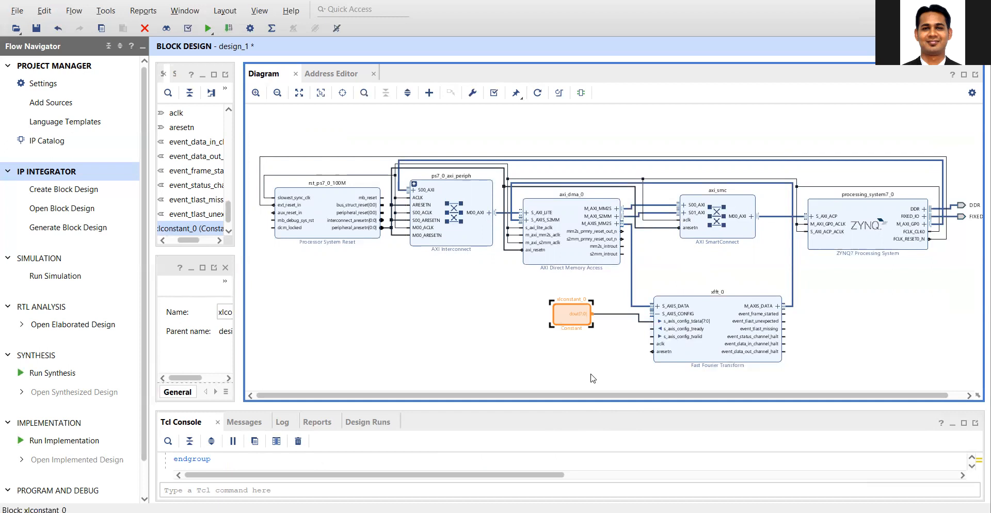
- Duplicate the Constant block that feeds the FFT's s_axis_config_tdata pin
key("ctrl+c")
key("ctrl+v")
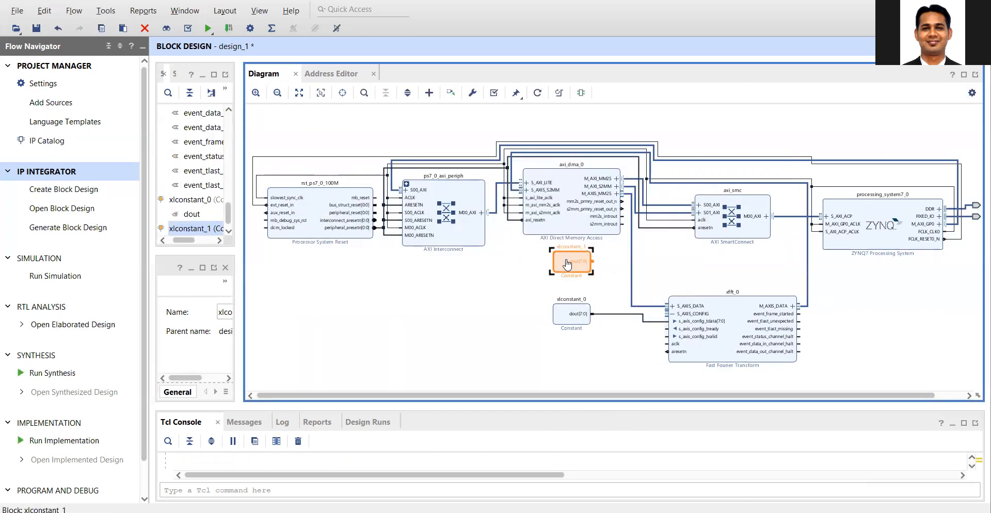
left_click(568, 262)
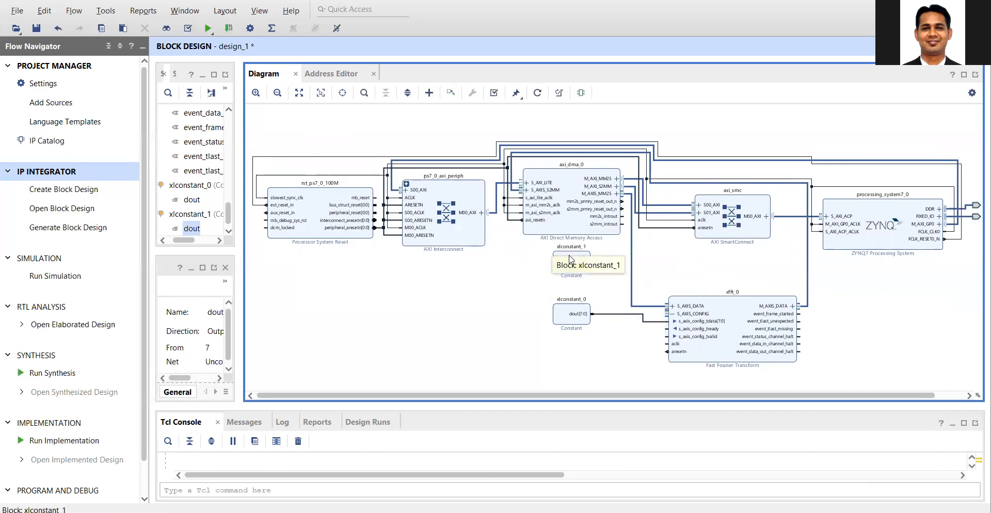
- Set the copied Constant's width to 1 and connect its dout to the FFT's s_axis_config_tvalid pin
double_click(564, 272)
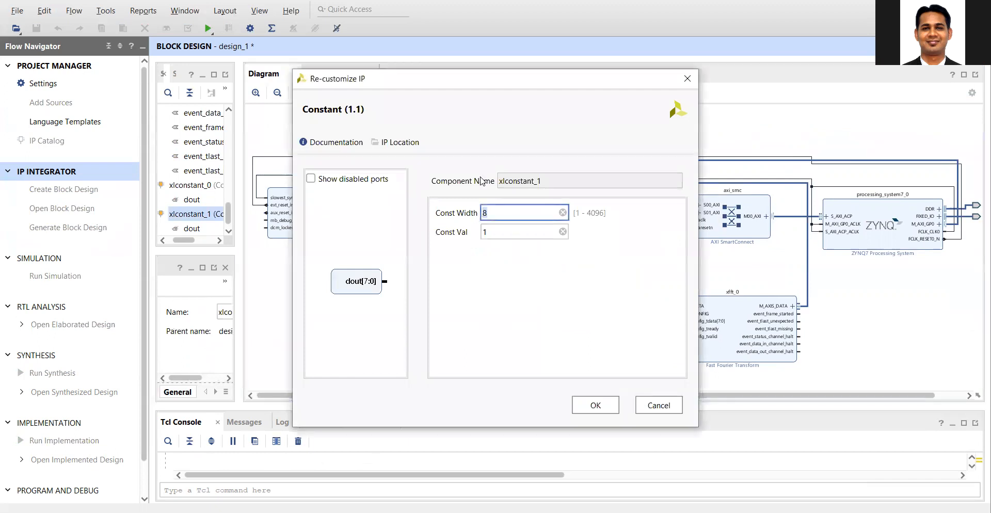
left_click(600, 404)
left_click_drag(571, 262, 659, 337)
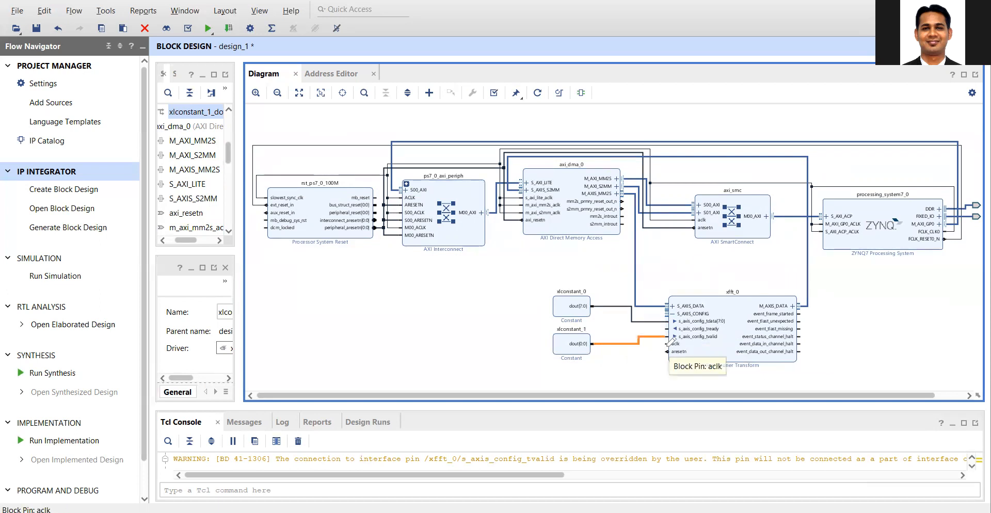
- Wire the FFT's aclk and aresetn pins to the FCLK_CLK0 and peripheral_aresetn nets, and regenerate the diagram layout
left_click_drag(671, 340, 659, 214)
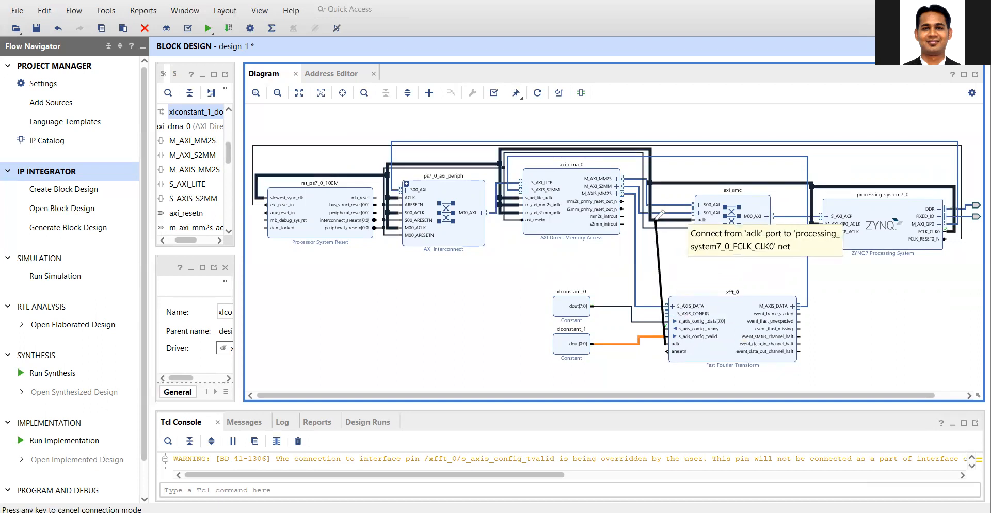
left_click_drag(660, 213, 659, 215)
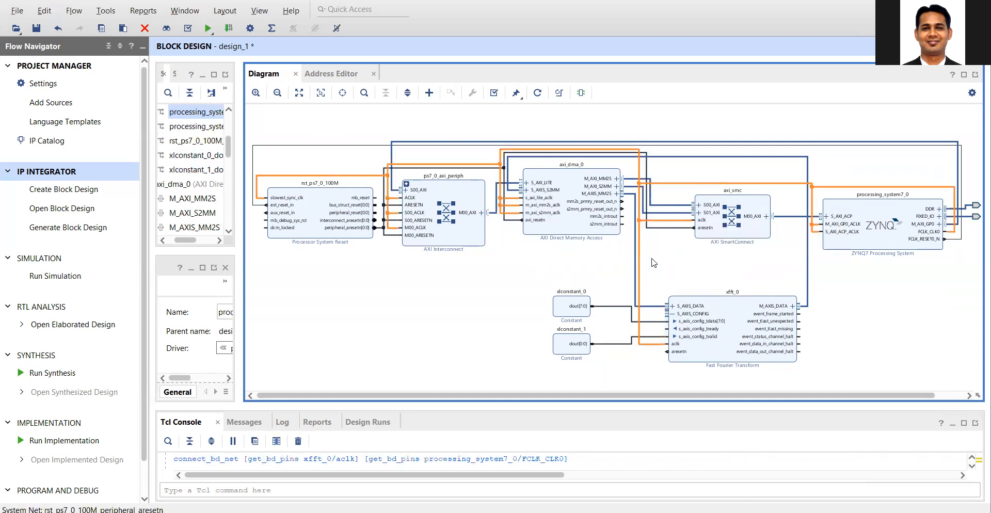
left_click_drag(668, 350, 663, 228)
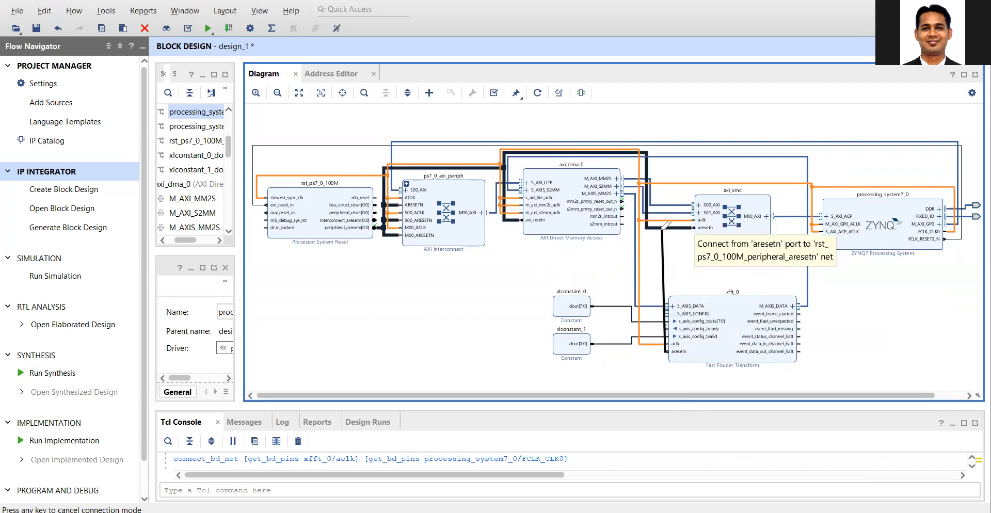
left_click_drag(664, 226, 665, 227)
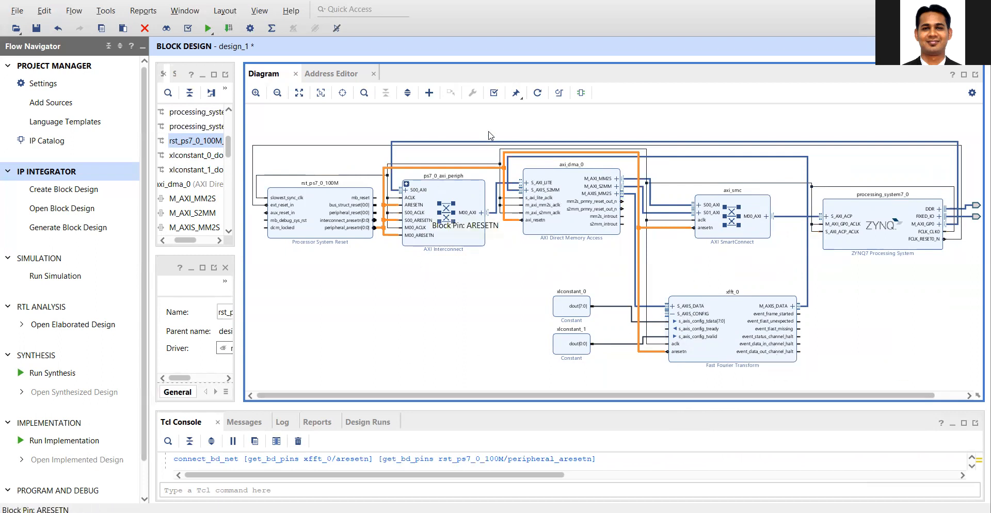
left_click(537, 92)
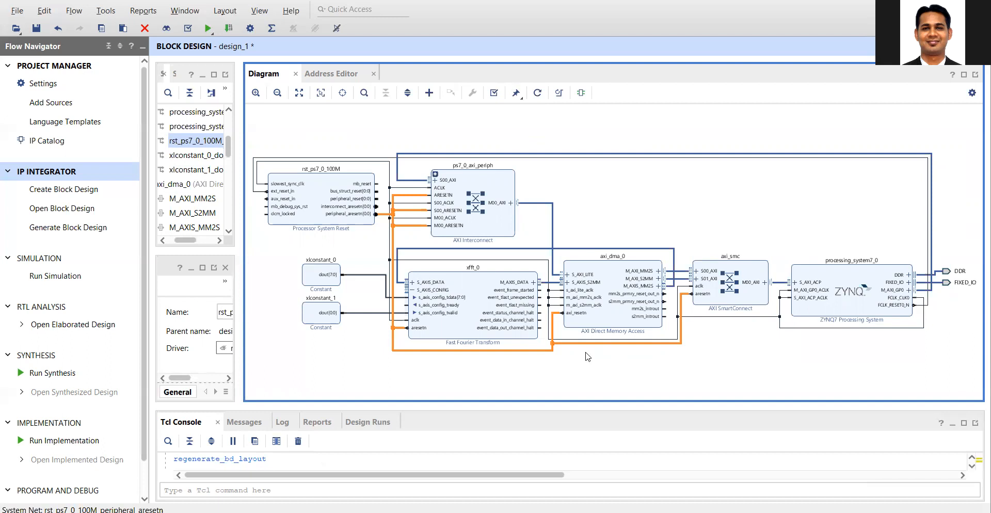
- Examine the address assignments of the processing system and DMA, and review the FFT, ZYNQ7 and DMA blocks in the diagram
left_click(317, 75)
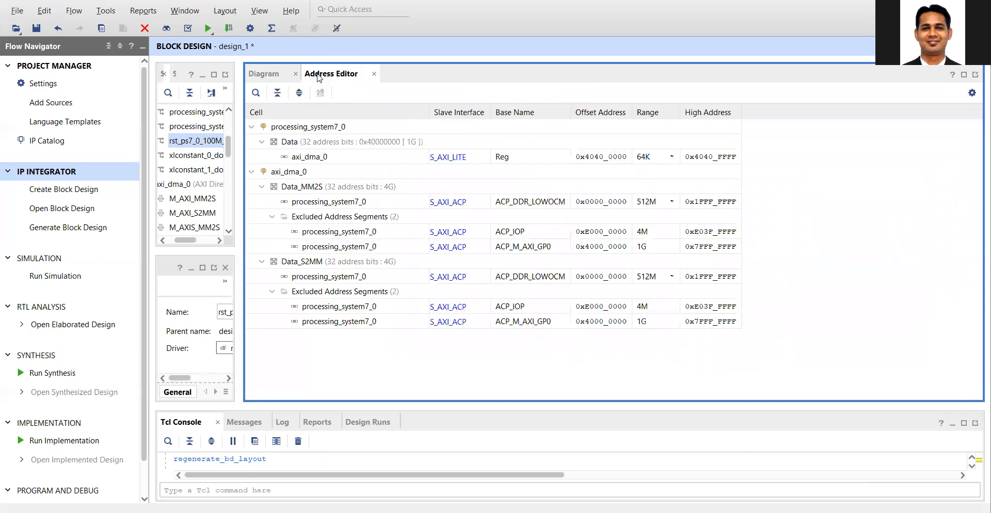
left_click(320, 131)
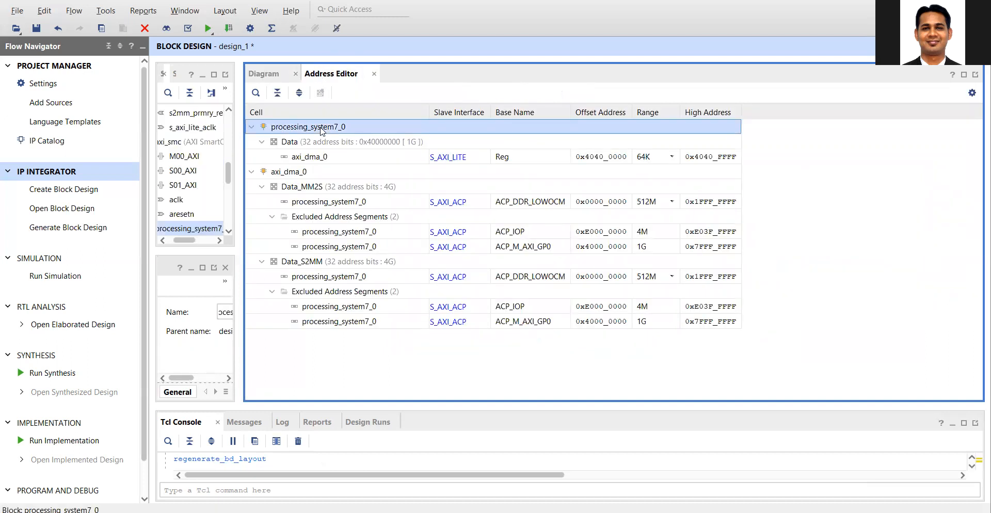
left_click(311, 159)
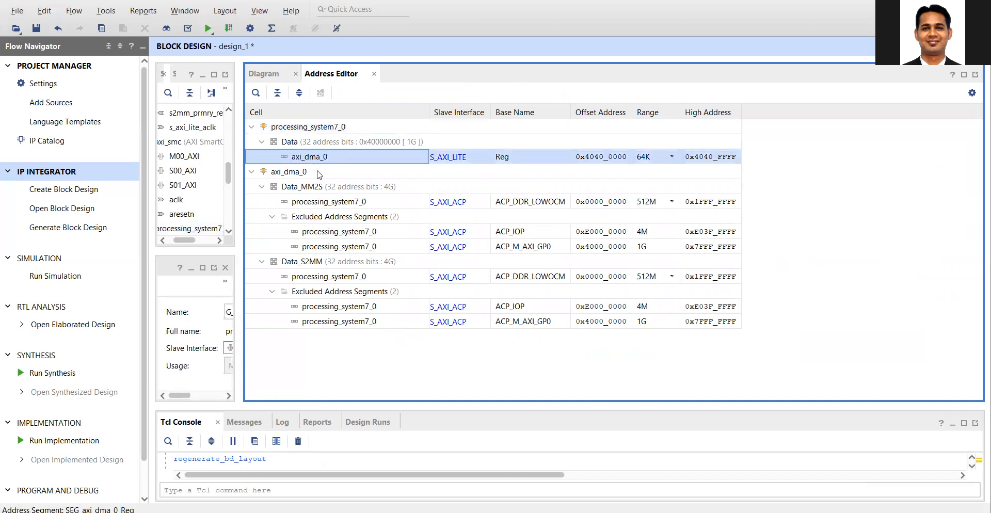
left_click(330, 205)
left_click(339, 246)
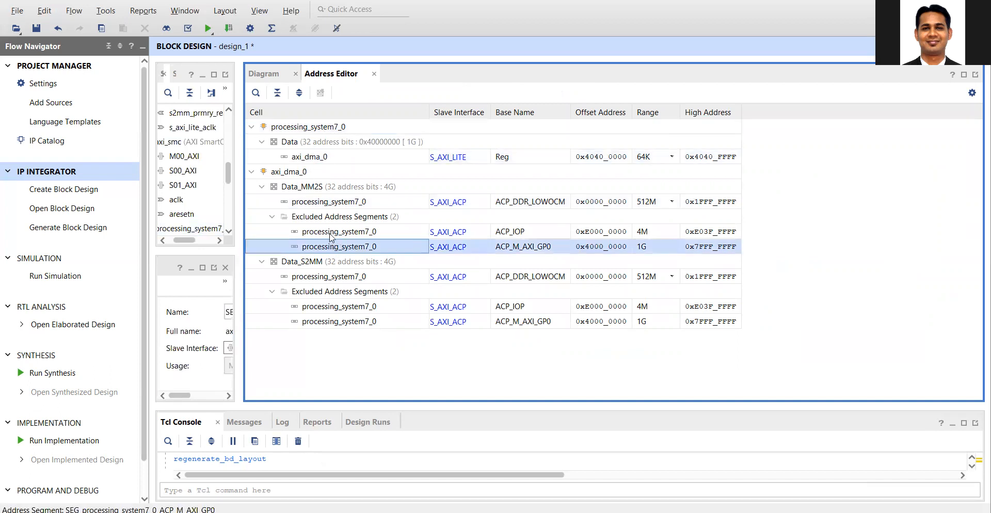
left_click(331, 235)
left_click(264, 75)
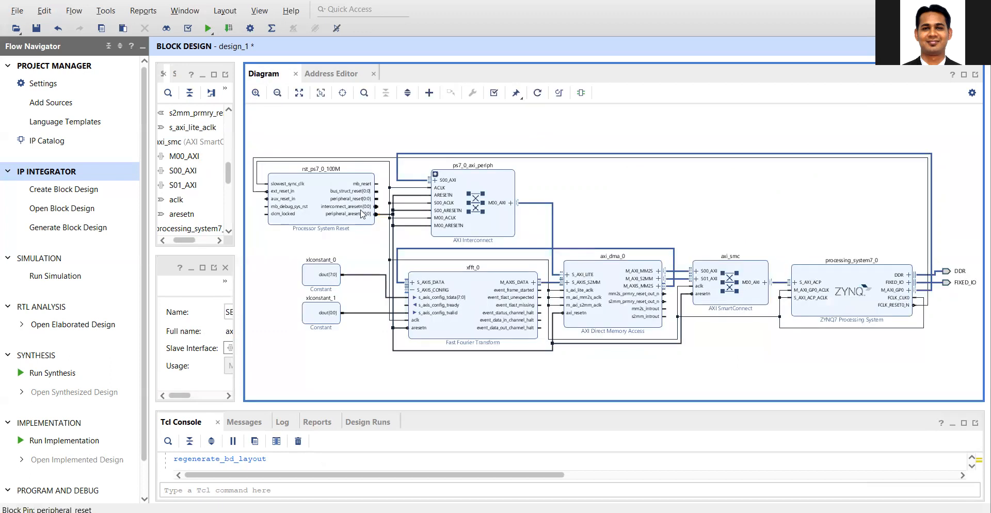
left_click(456, 288)
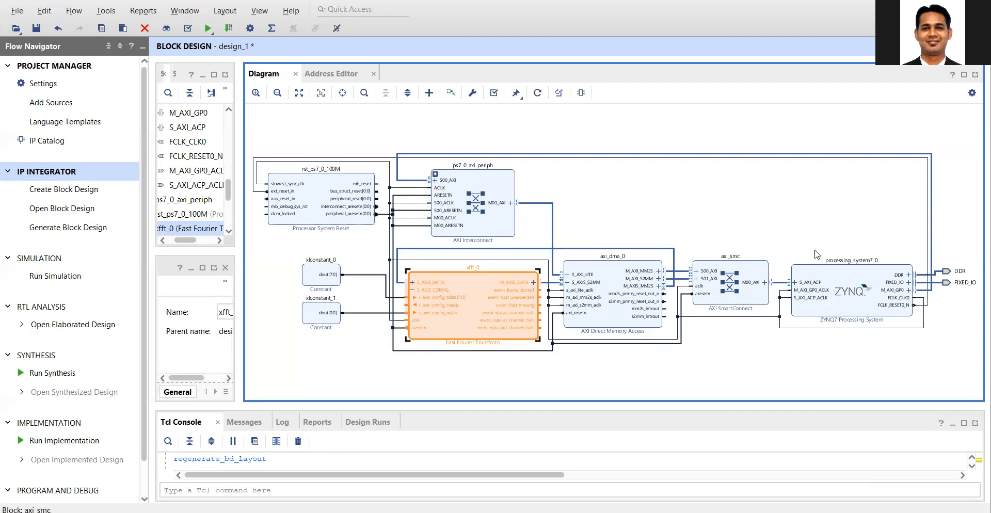
left_click(826, 287)
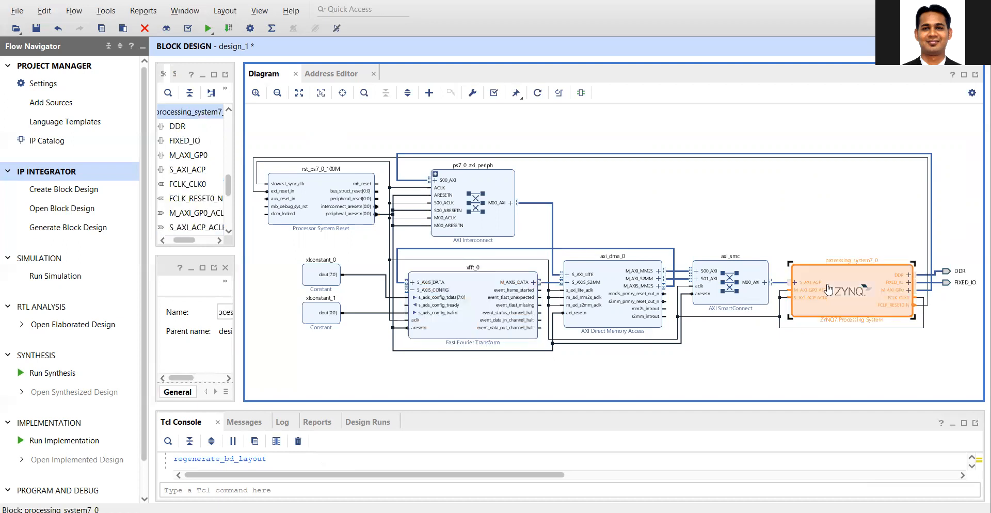
left_click(597, 269)
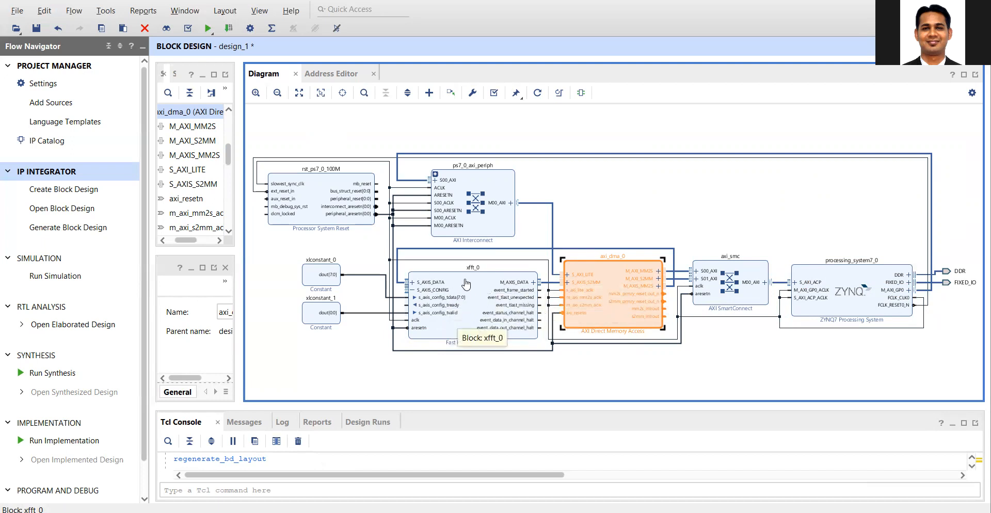
left_click(335, 73)
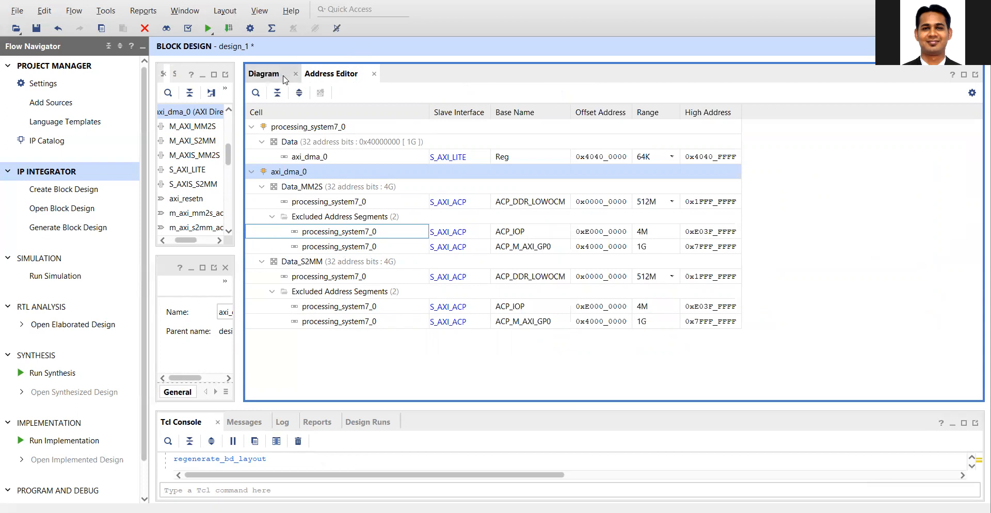
left_click(283, 79)
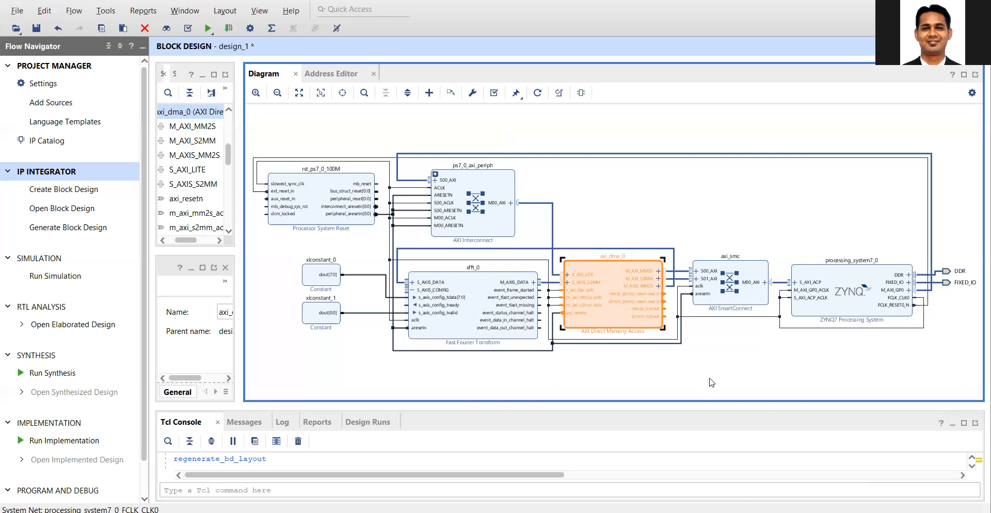
- Mark both stream connections between the FFT and the DMA, M_AXIS_DATA and M_AXIS_MM2S, for debug
left_click(552, 284)
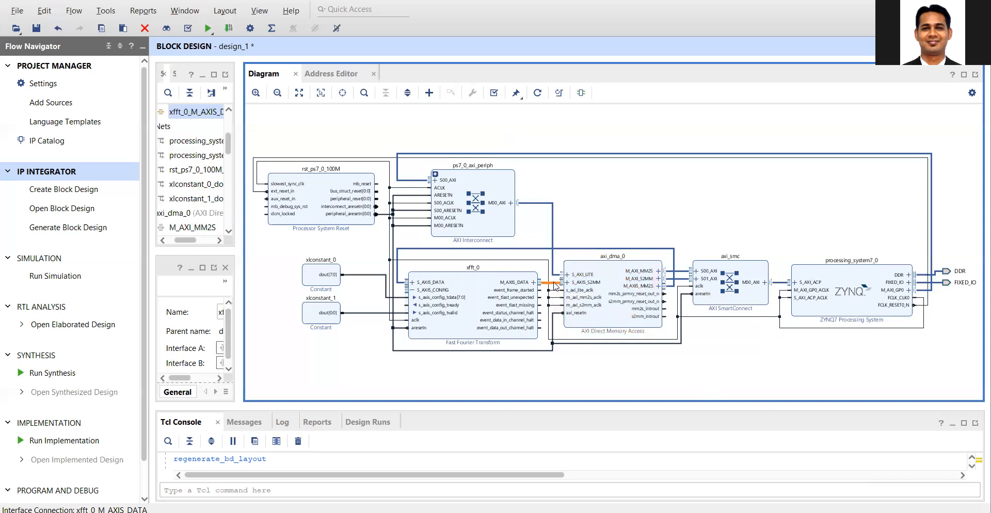
right_click(555, 284)
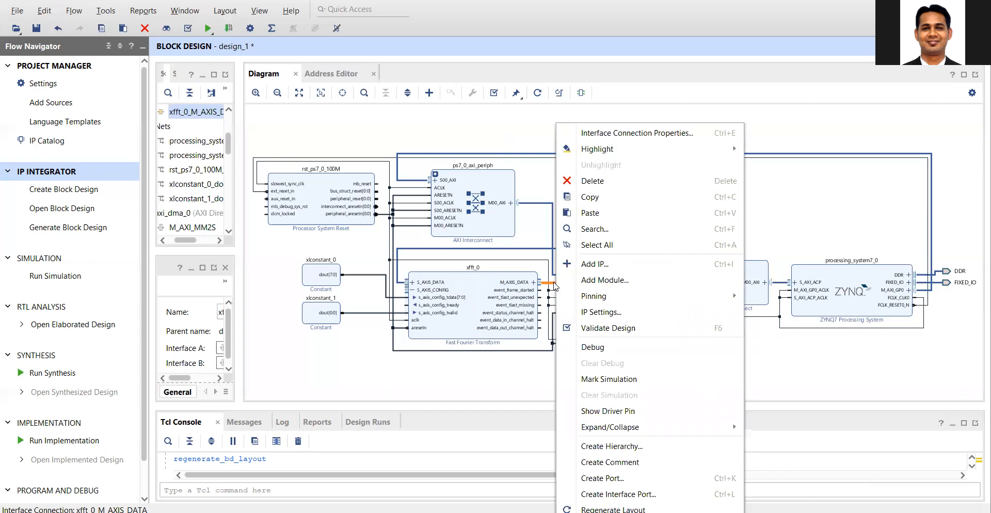
left_click(612, 348)
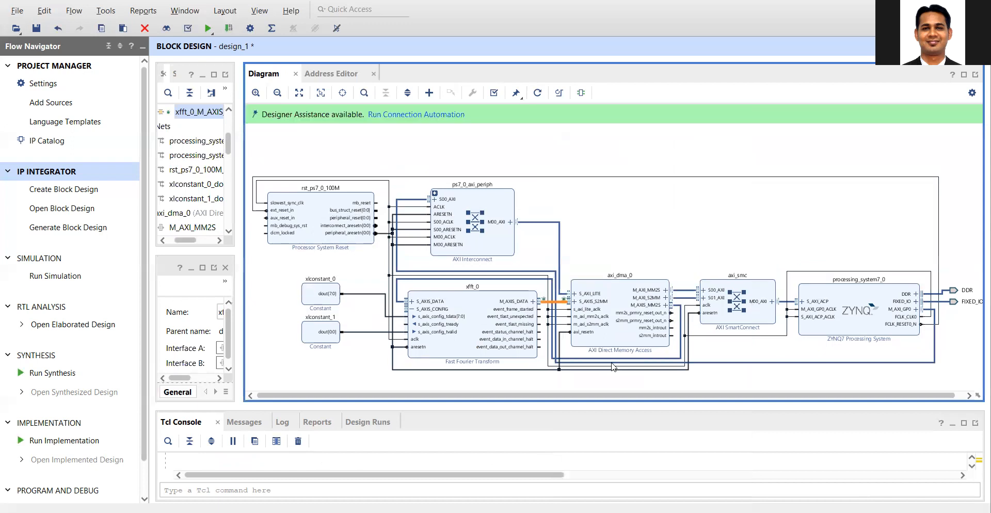
left_click(400, 301)
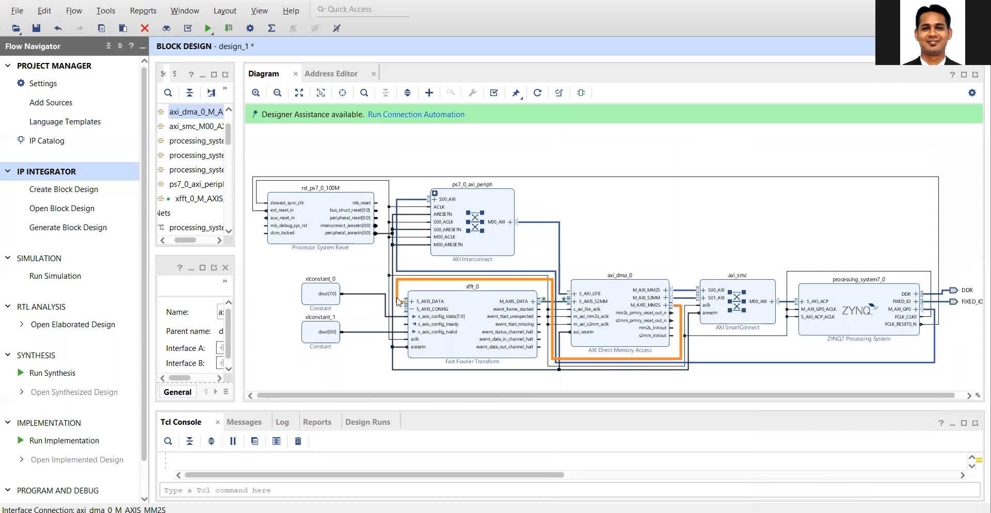
right_click(400, 301)
left_click(435, 347)
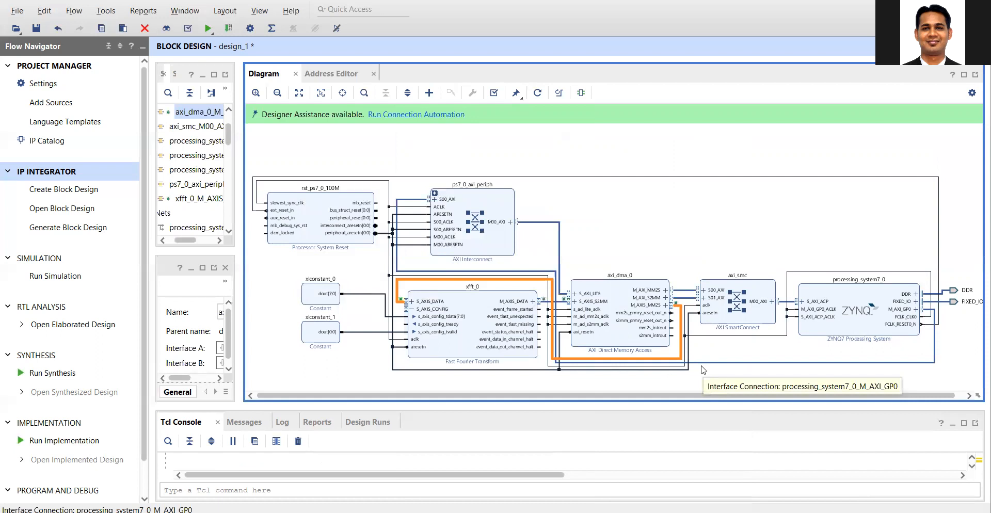
- Mark the DMA's M_AXI_MM2S connection to the SmartConnect for debug
left_click(686, 292)
right_click(686, 292)
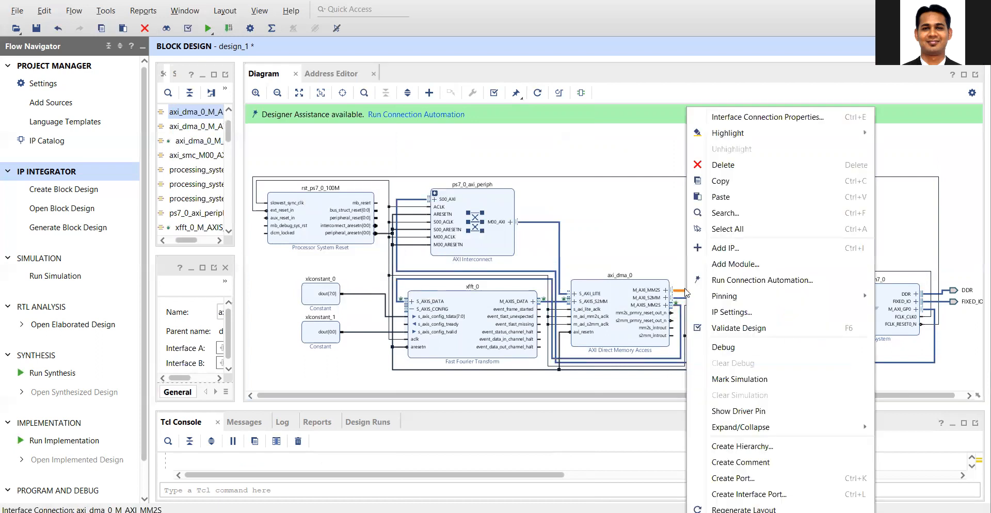
left_click(720, 347)
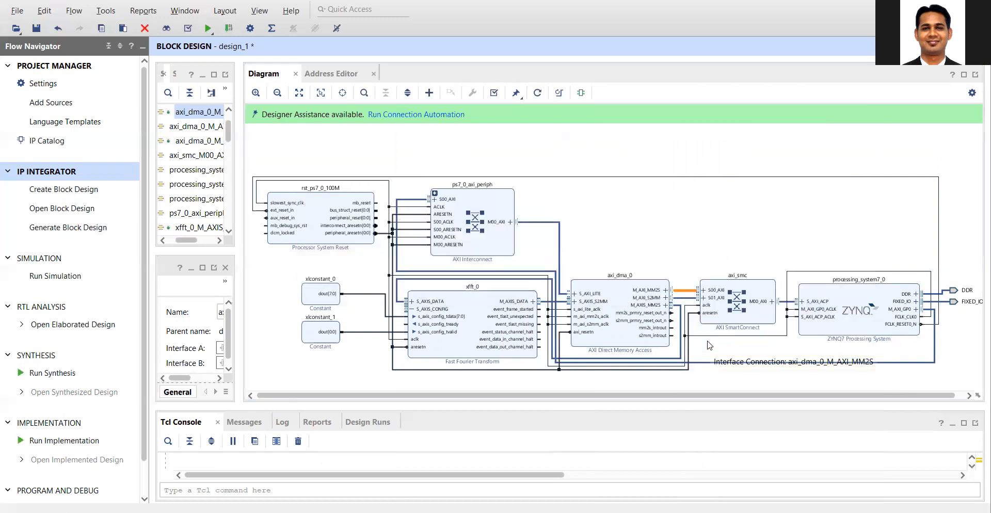
- Mark the DMA's M_AXI_S2MM connection and the AXI Interconnect's M00_AXI connection to the DMA for debug
left_click(690, 301)
right_click(689, 302)
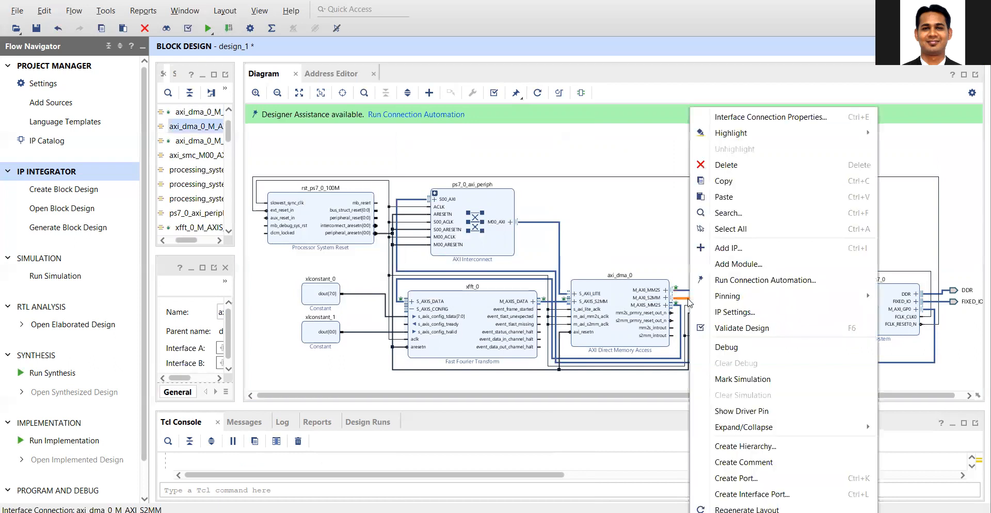
left_click(719, 346)
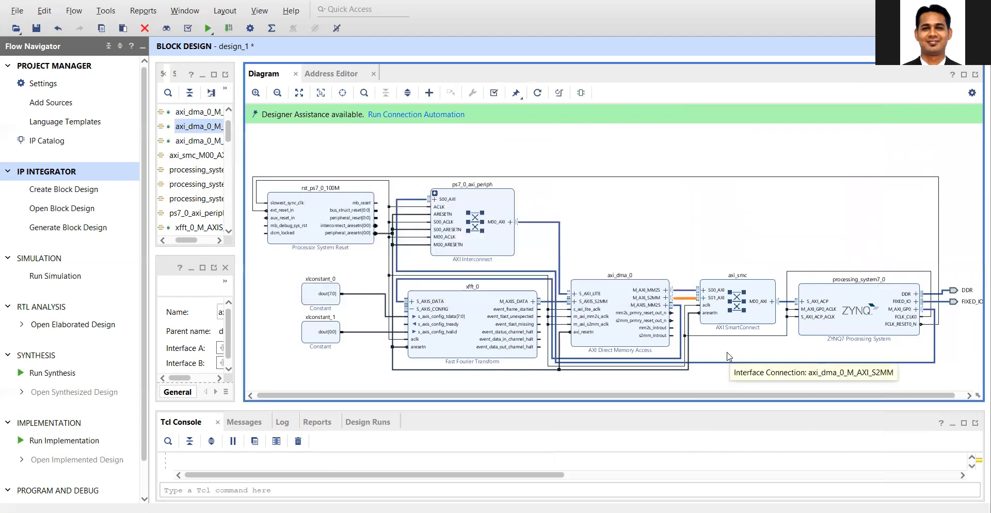
left_click(559, 255)
right_click(562, 258)
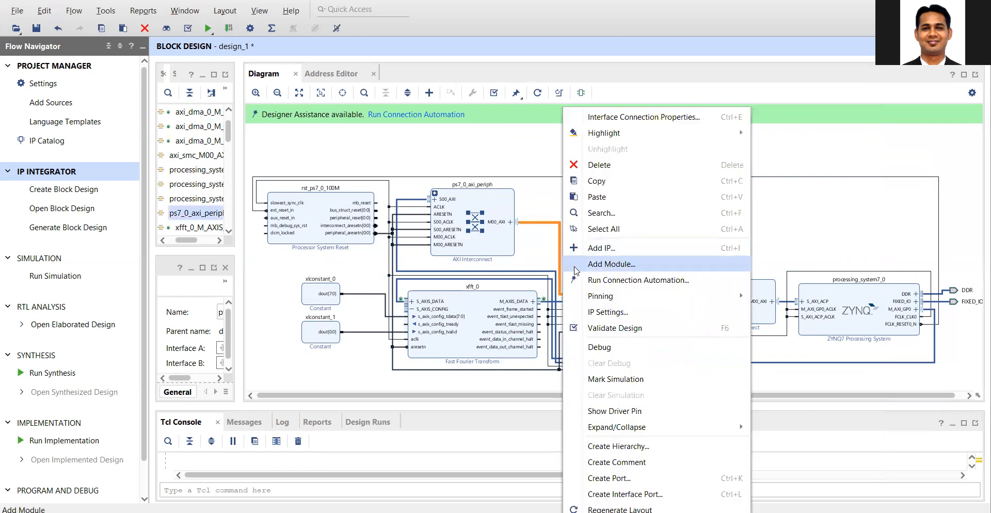
left_click(609, 345)
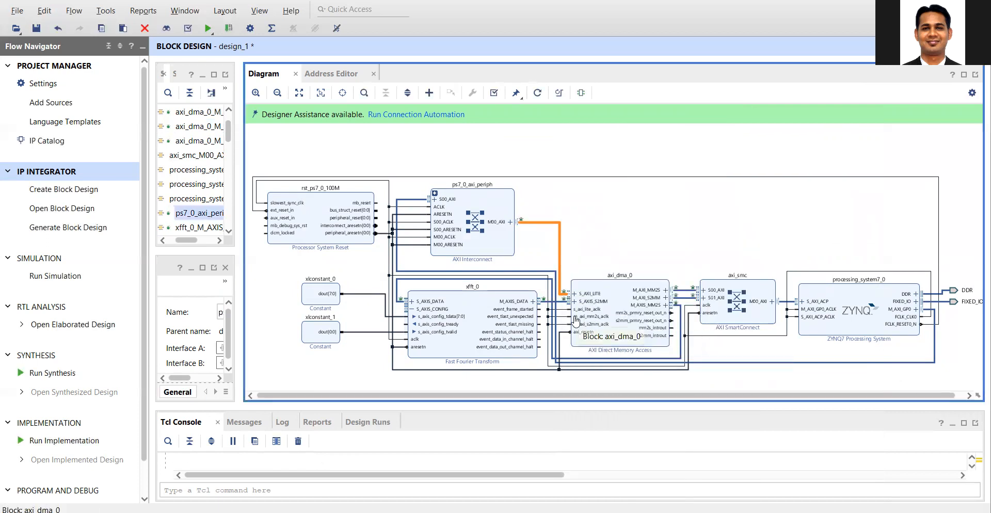
- Run connection automation on all five debug-marked interface connections, keeping their default System ILA options
left_click(436, 117)
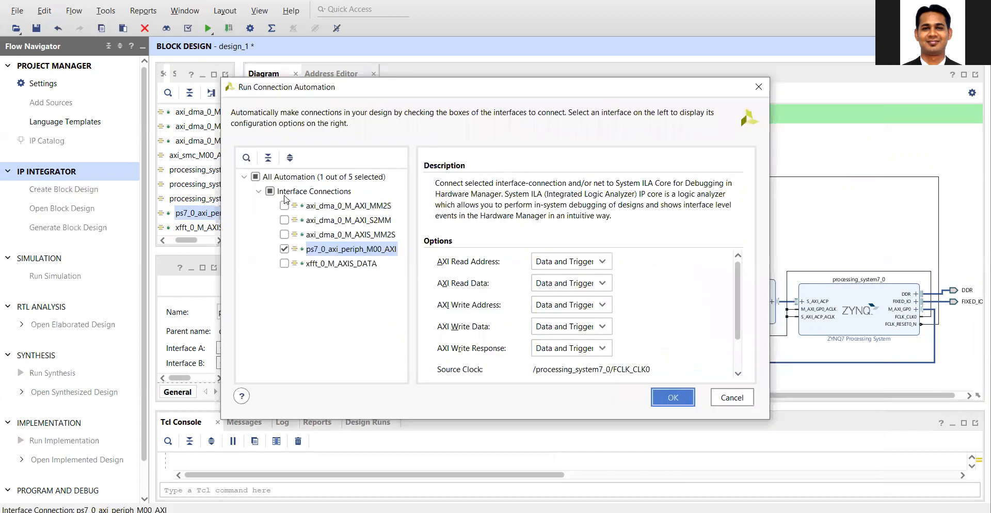
double_click(272, 193)
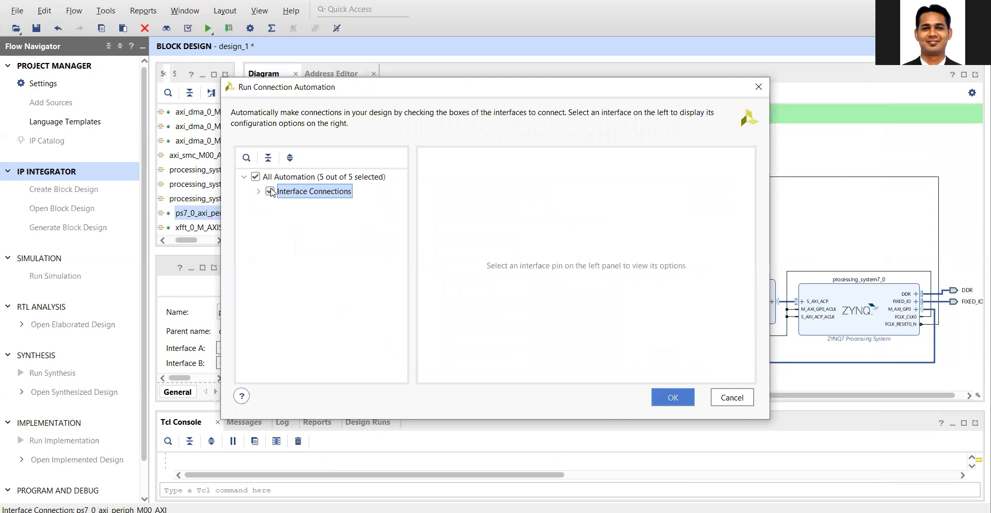
left_click(270, 192)
left_click(319, 206)
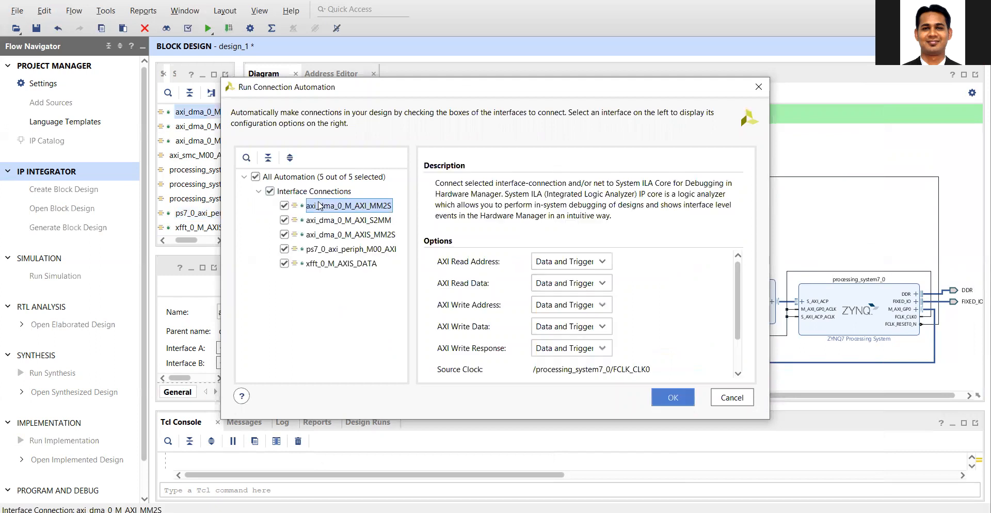
left_click(335, 220)
left_click(335, 235)
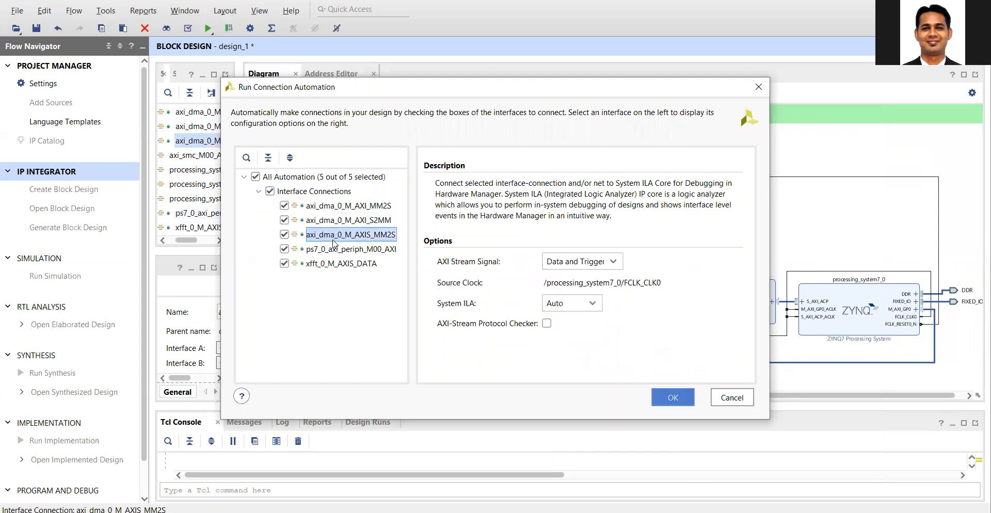
left_click(336, 250)
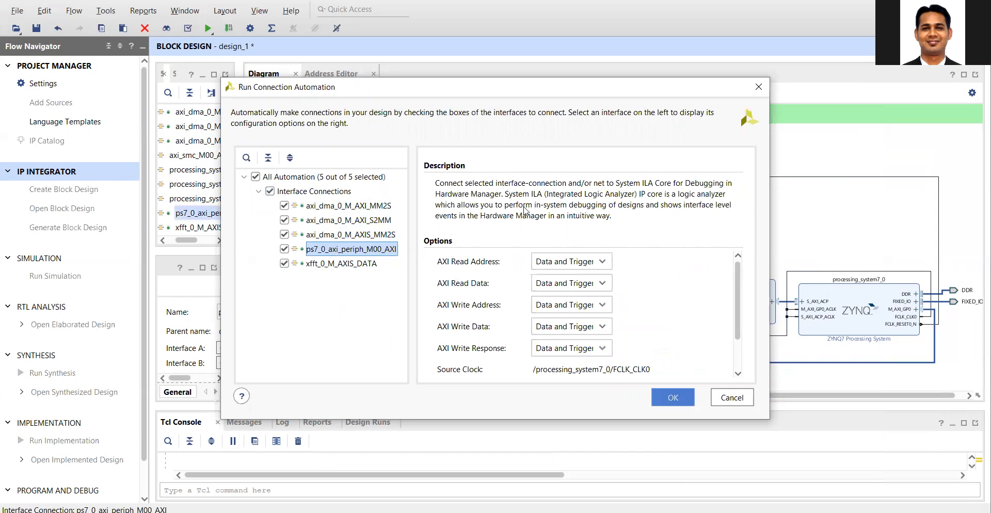
left_click(345, 266)
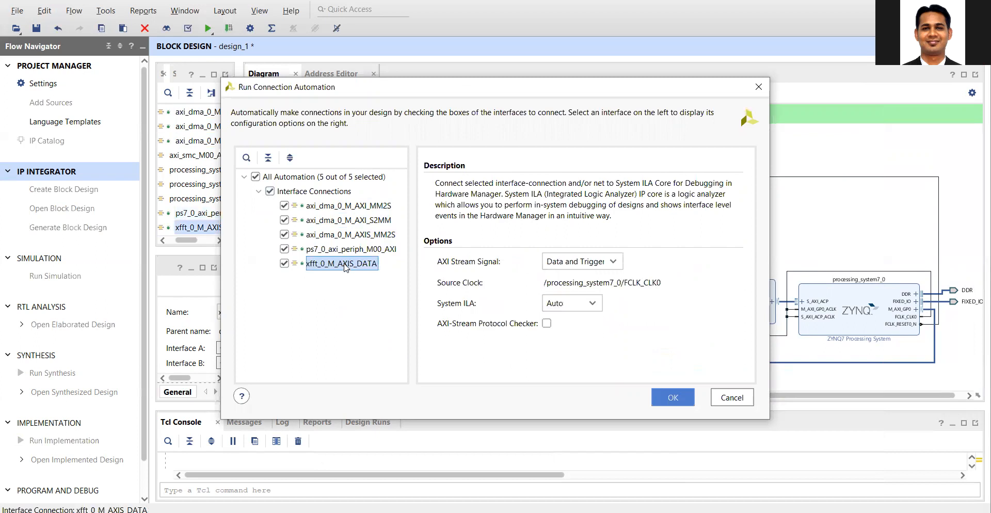
left_click(676, 397)
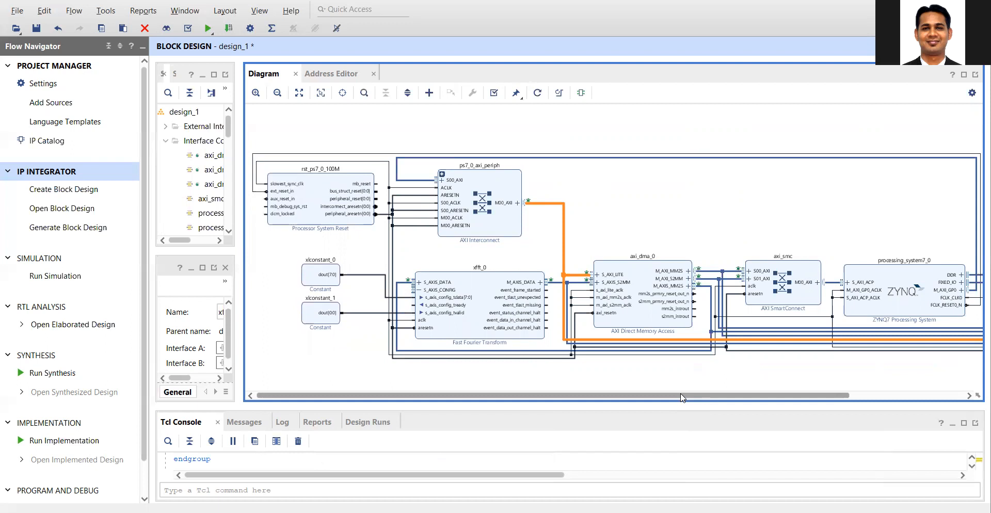
- Configure the System ILA block with a sample data depth of 1024, check its interface options and apply the customization
left_click_drag(680, 395, 832, 398)
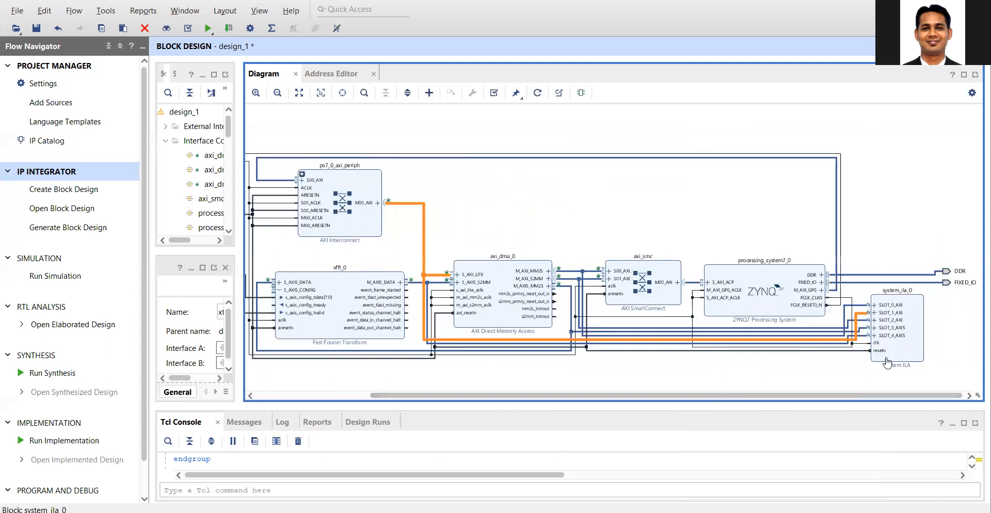
left_click(902, 351)
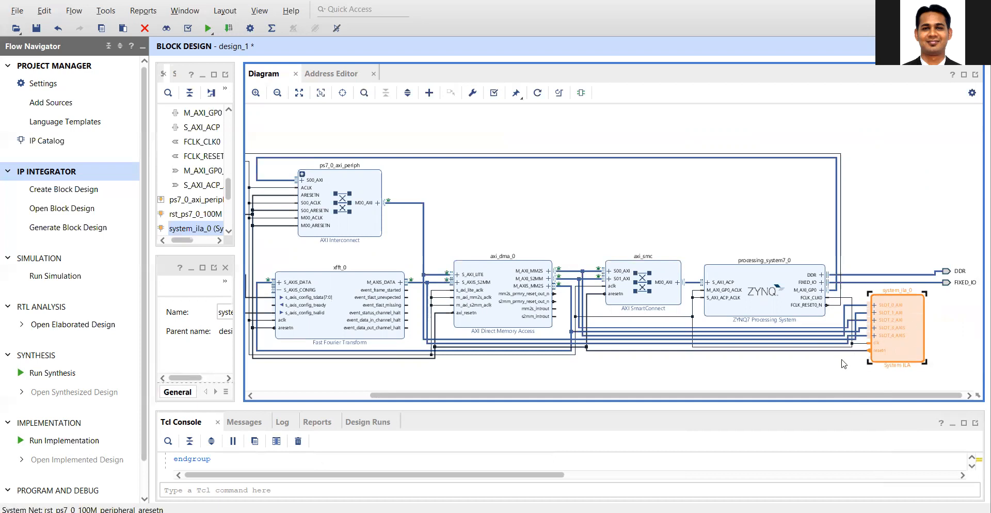
left_click_drag(872, 396, 911, 396)
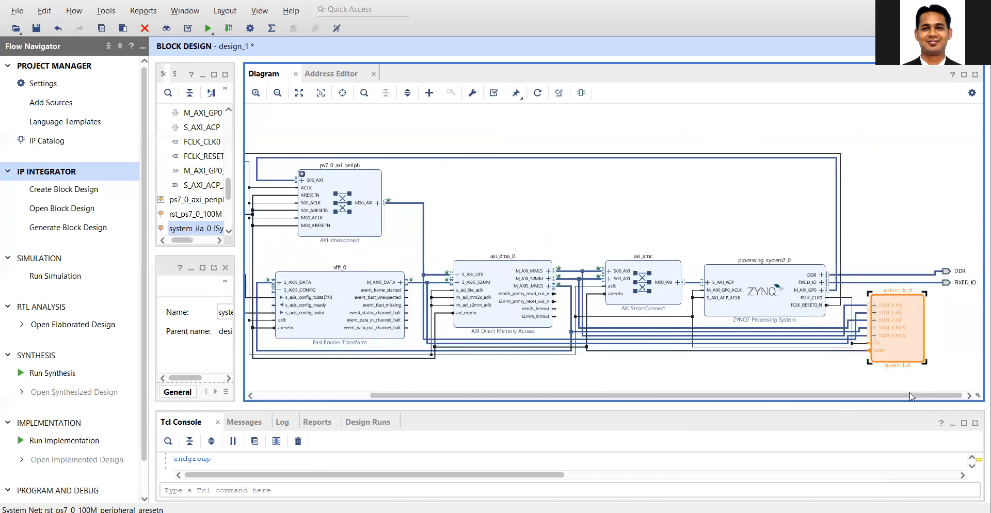
double_click(916, 337)
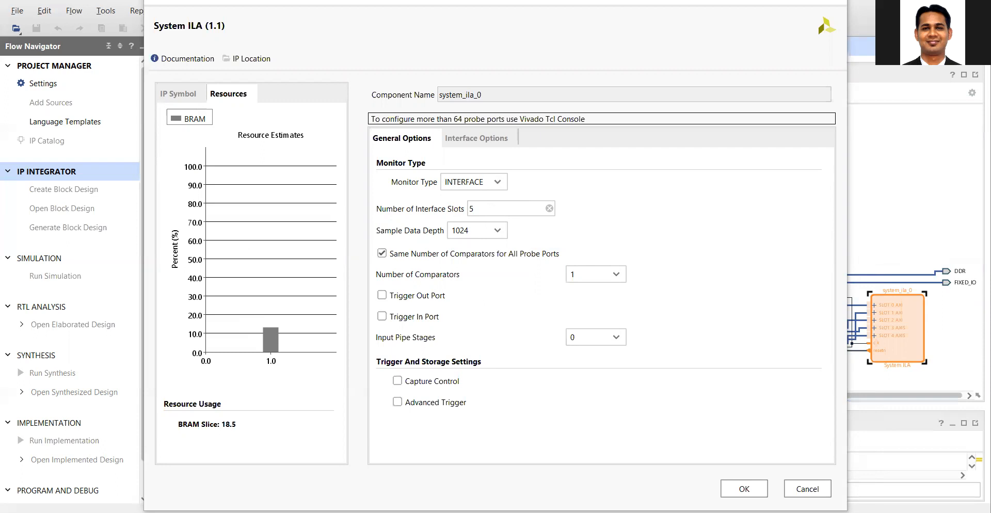
left_click(506, 233)
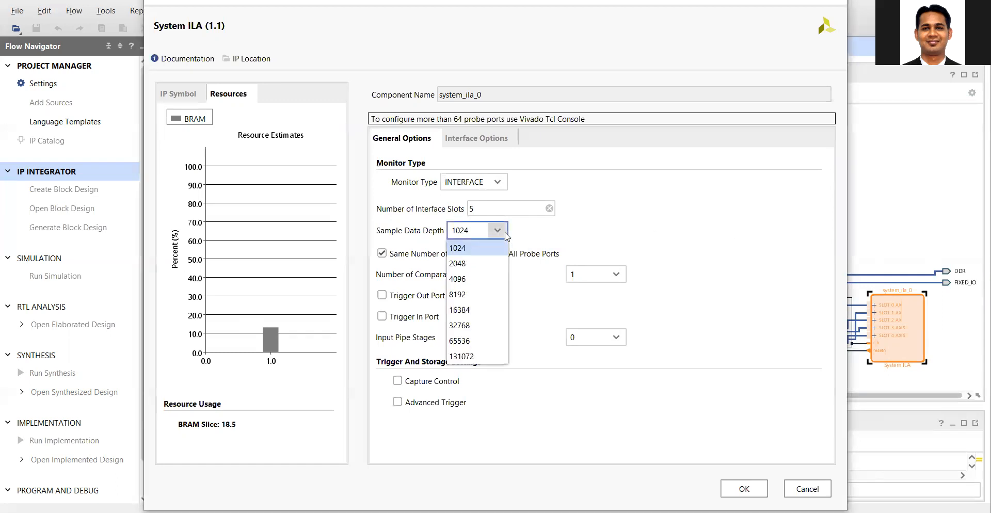
left_click(466, 264)
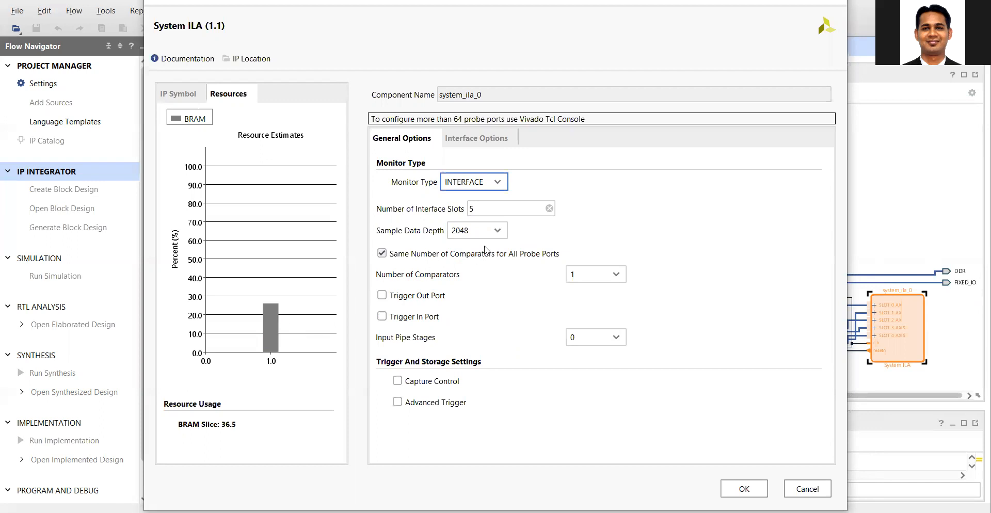
left_click(497, 230)
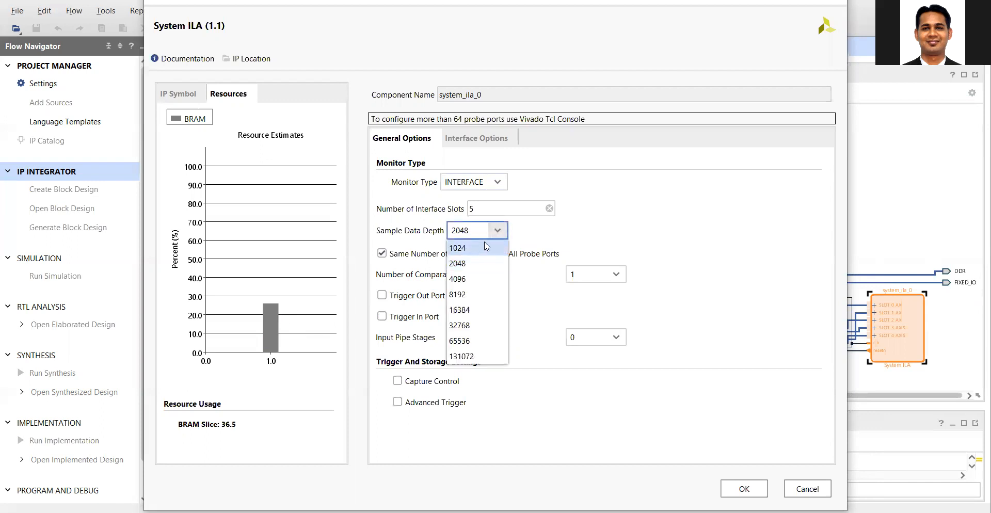
left_click(474, 248)
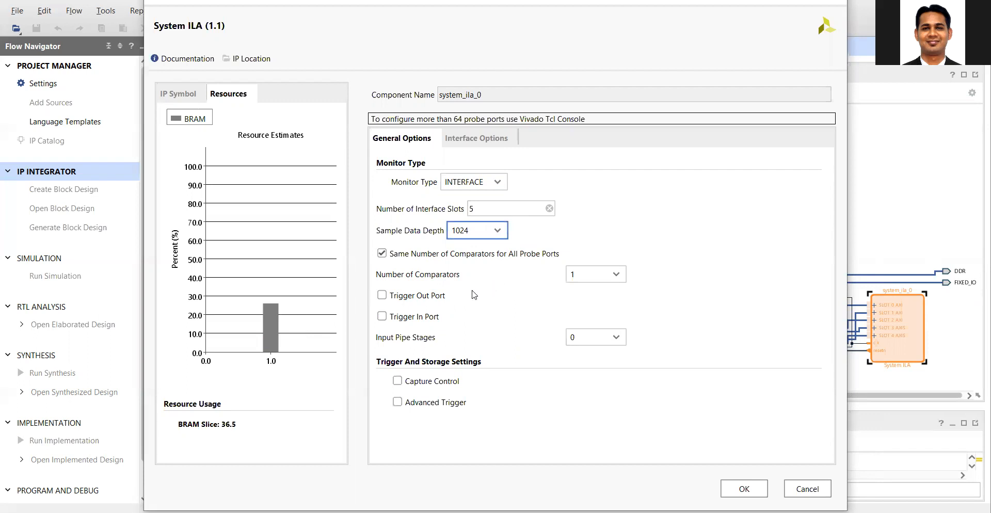
left_click(475, 139)
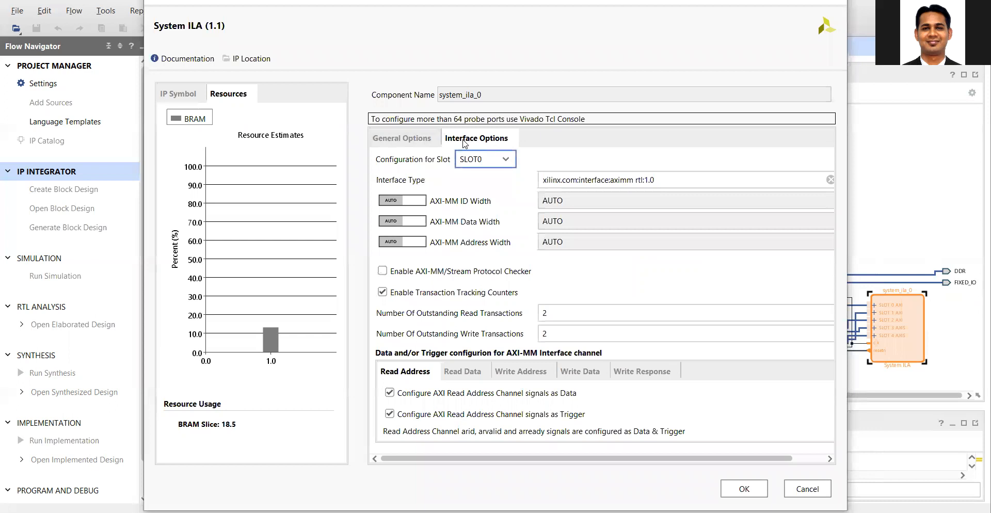
left_click(428, 140)
left_click(756, 484)
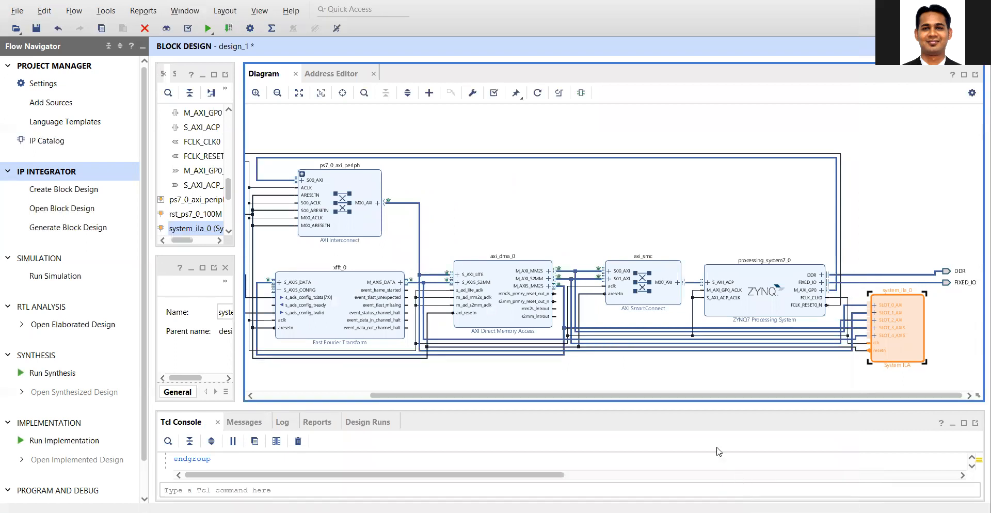
- Check the address assignments and validate the block design
left_click_drag(726, 396, 817, 436)
left_click_drag(883, 443, 471, 436)
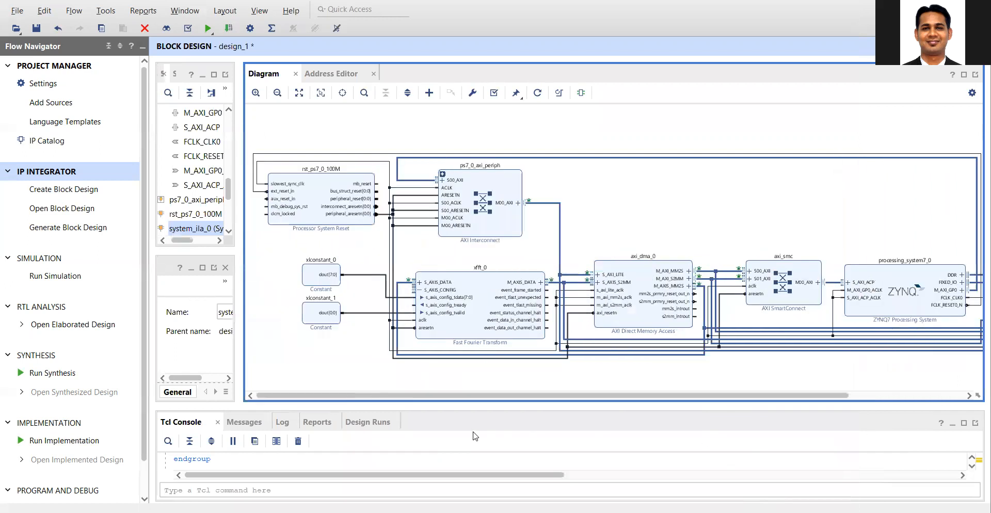
left_click(332, 79)
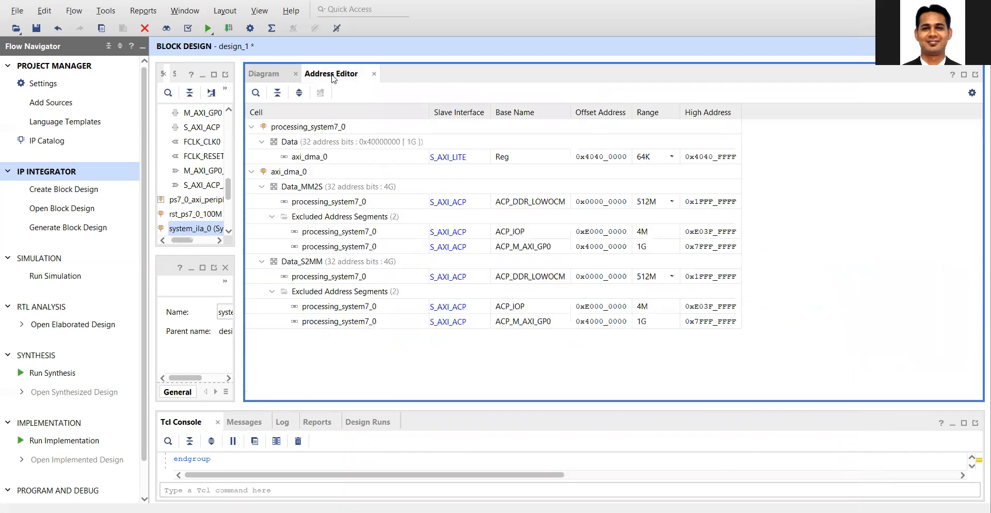
left_click(264, 74)
left_click(491, 95)
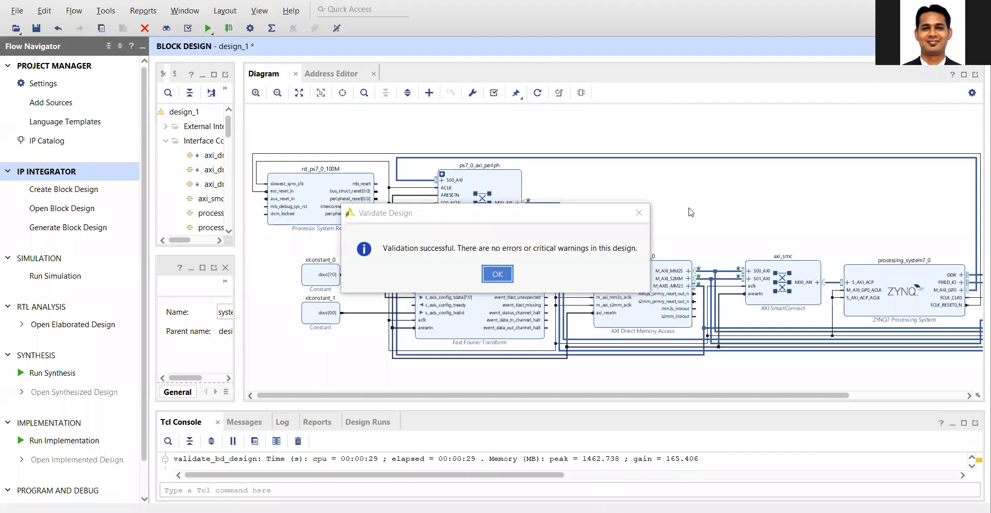
left_click(481, 276)
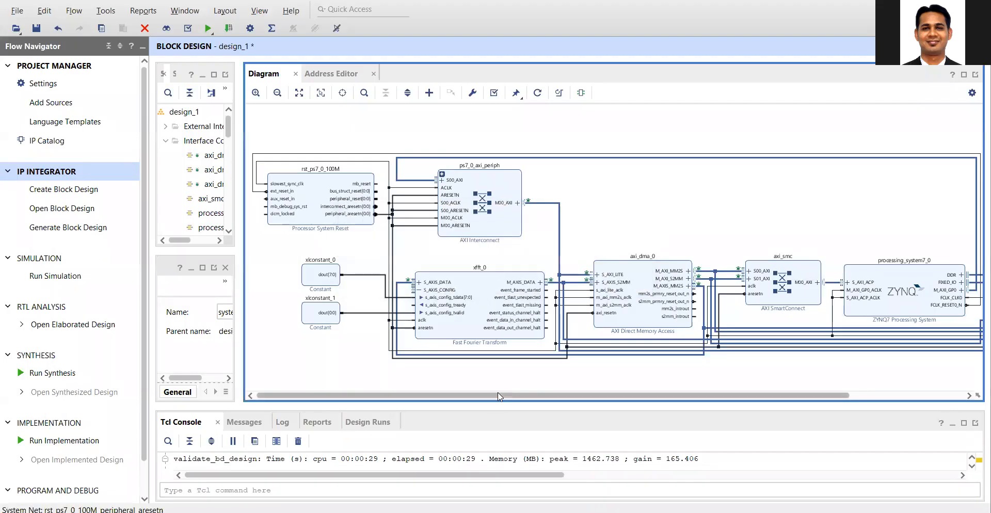
- Widen the design hierarchy area and review the AXI DMA block's channel and data width configuration
left_click_drag(242, 259, 390, 281)
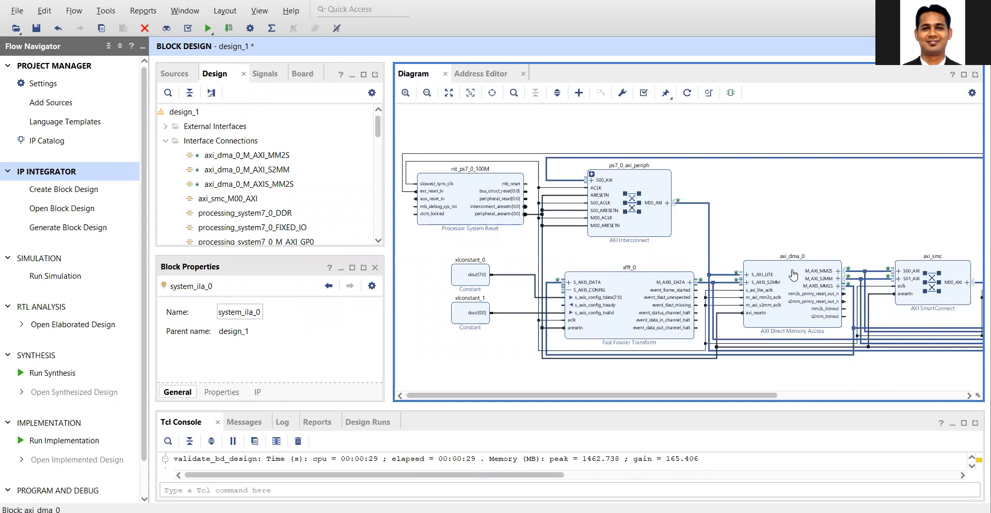
double_click(793, 274)
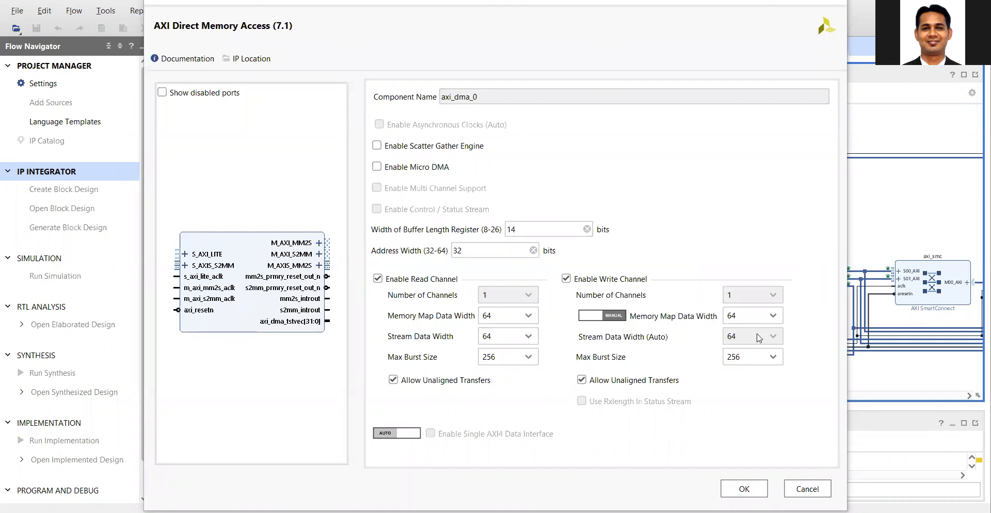
left_click(743, 488)
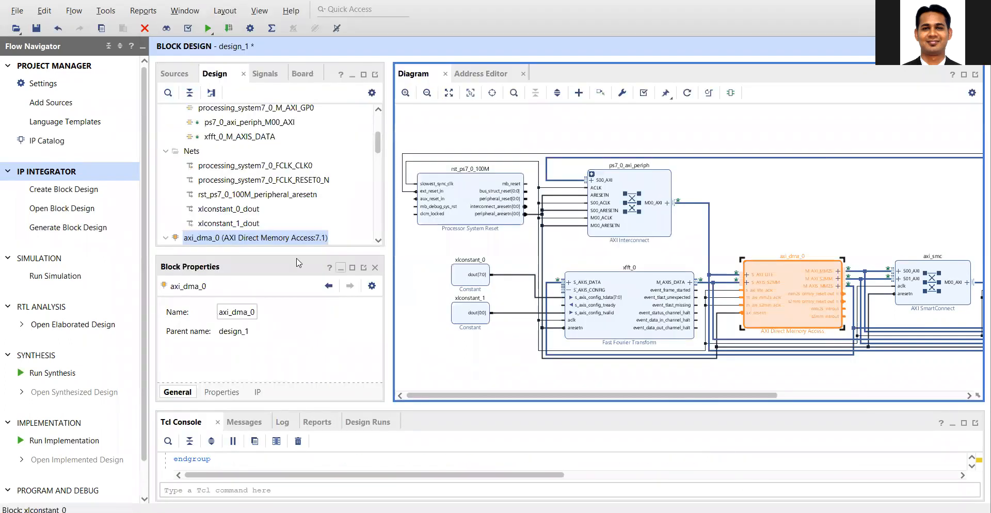
- Generate the output products of design_1 using out-of-context-per-IP synthesis with 4 jobs, and send the run to the background
left_click(164, 76)
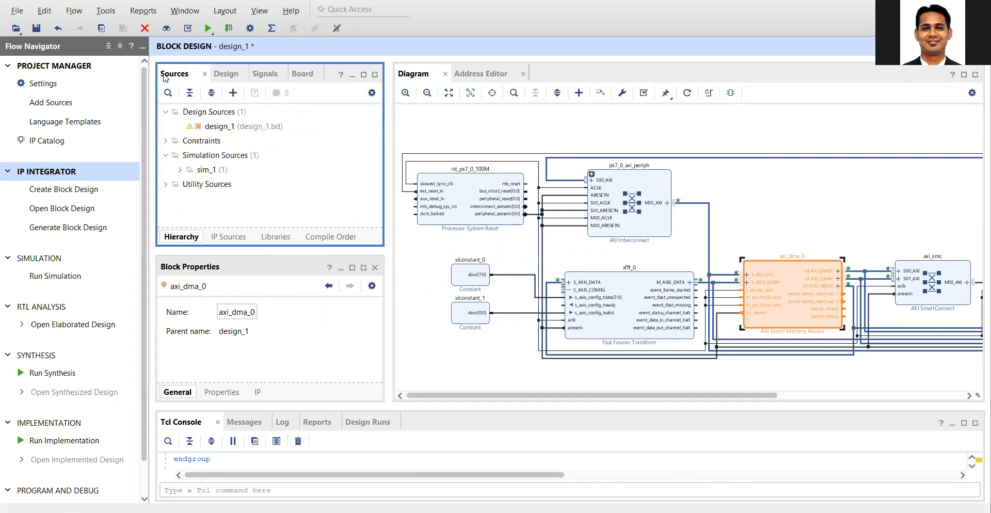
left_click(216, 129)
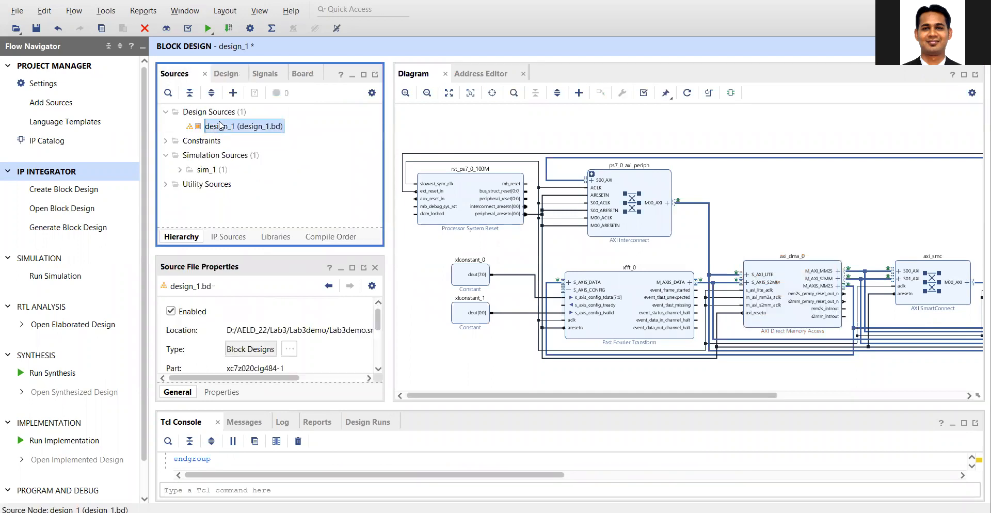
right_click(234, 133)
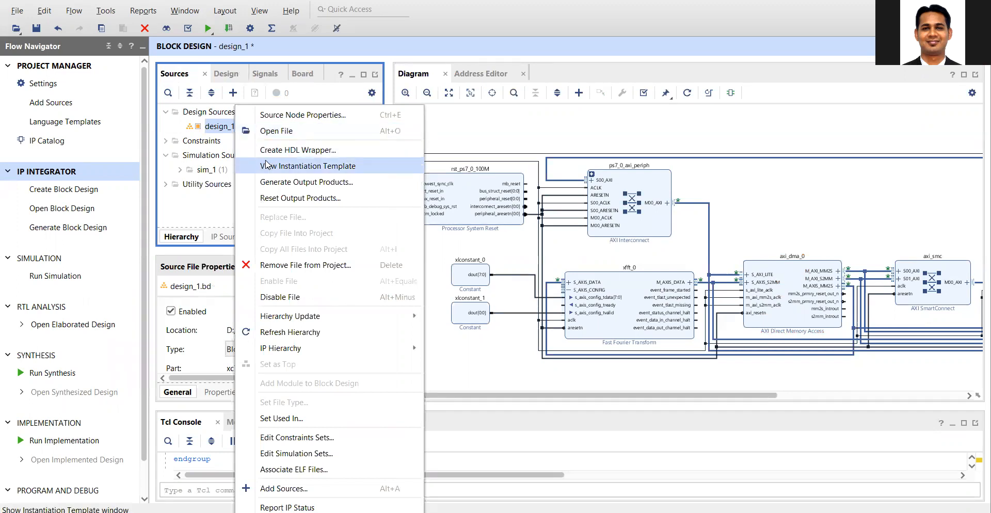
left_click(273, 182)
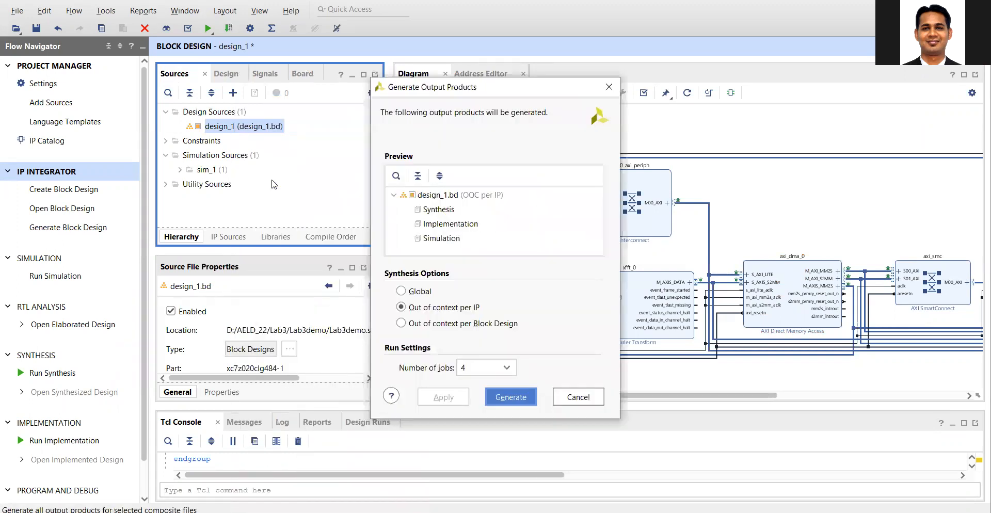
left_click(510, 397)
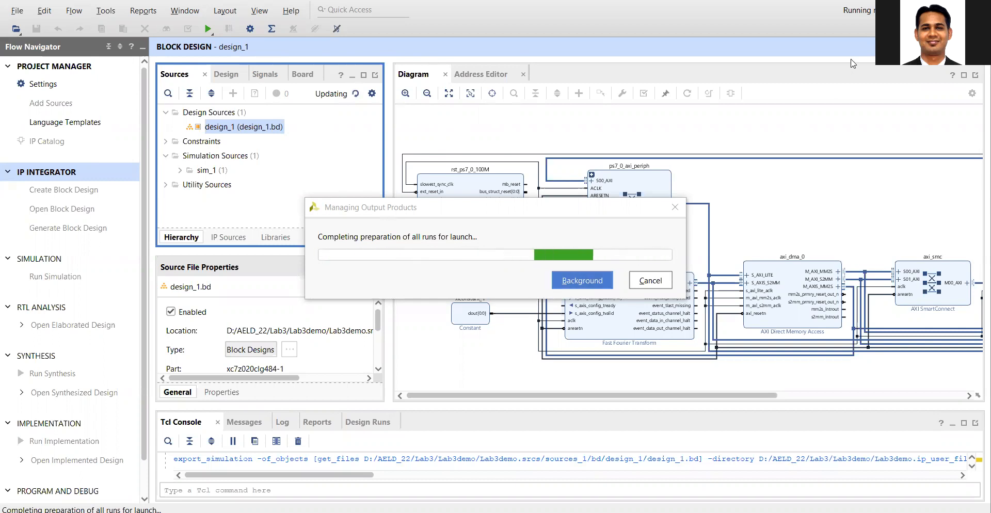
left_click(567, 285)
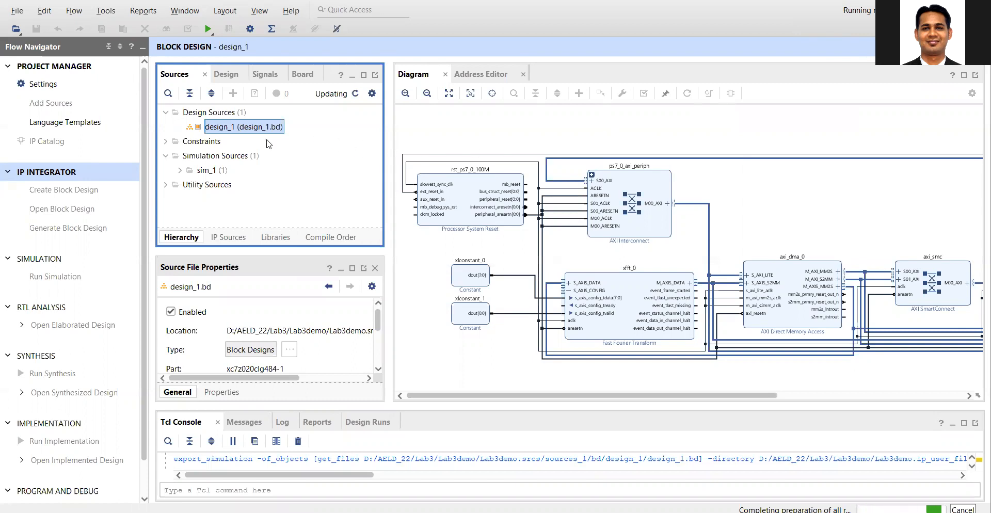
scroll(77, 459, "down", 2)
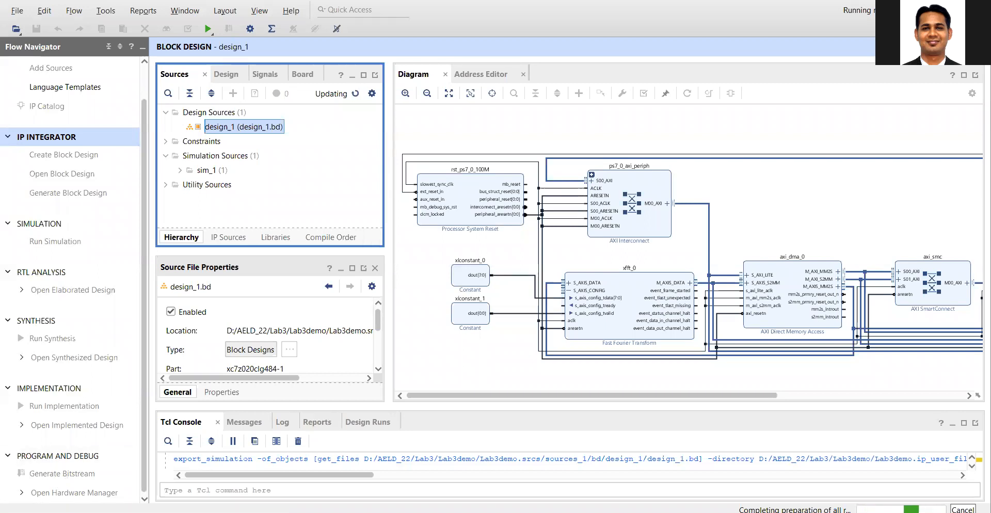
- Switch to Chrome, maximize its window and read the AXI DMA v7.1 product guide's introduction, features and overview
key("alt+Tab")
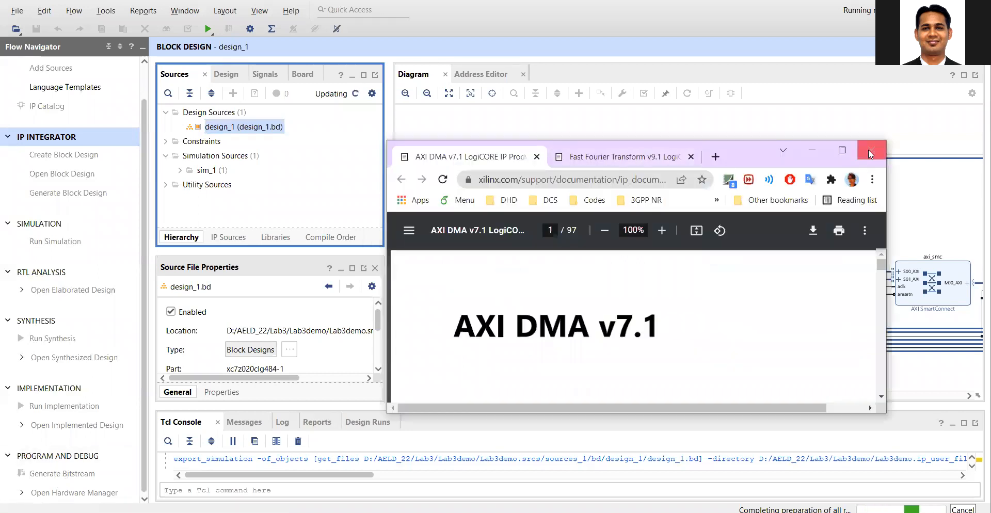
left_click(842, 150)
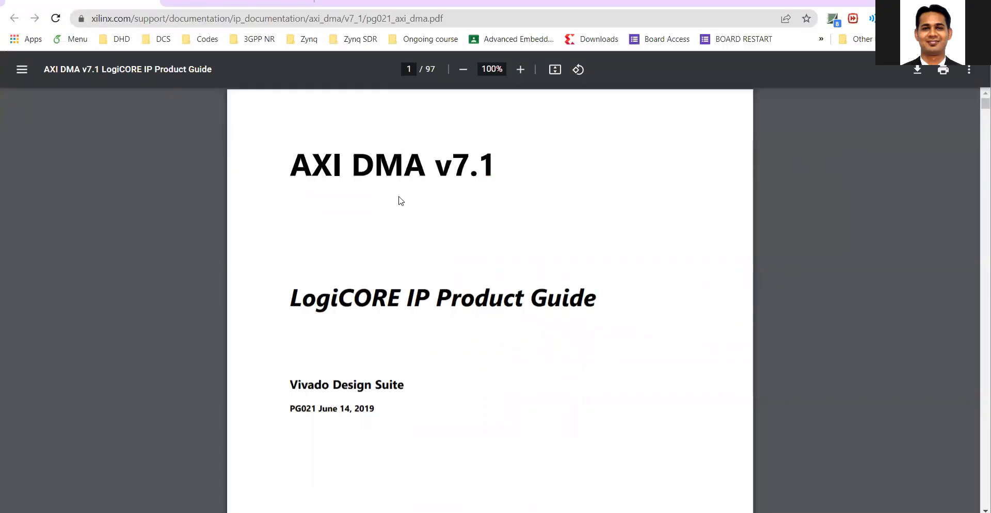
scroll(375, 233, "down", 5)
scroll(372, 230, "up", 3)
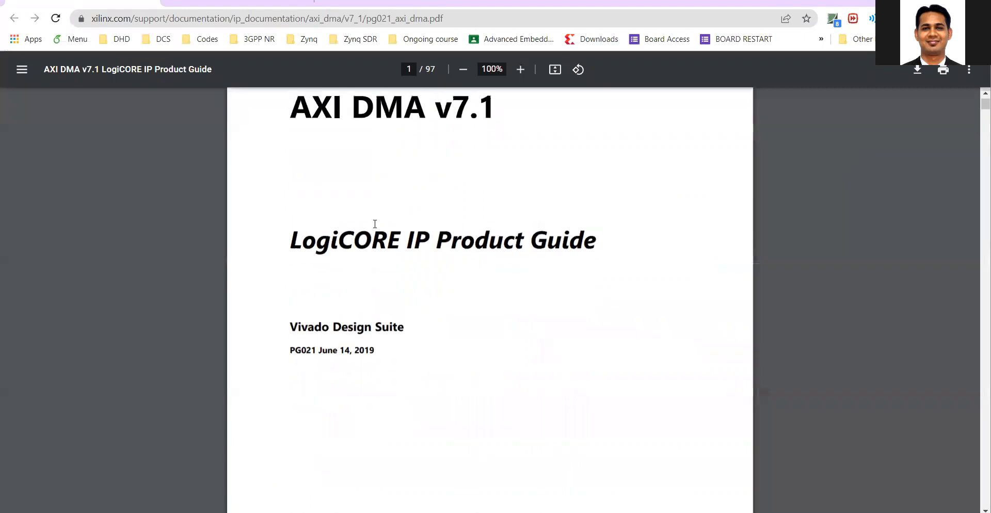
scroll(374, 224, "up", 1)
scroll(380, 223, "down", 10)
scroll(382, 223, "down", 4)
scroll(402, 206, "up", 15)
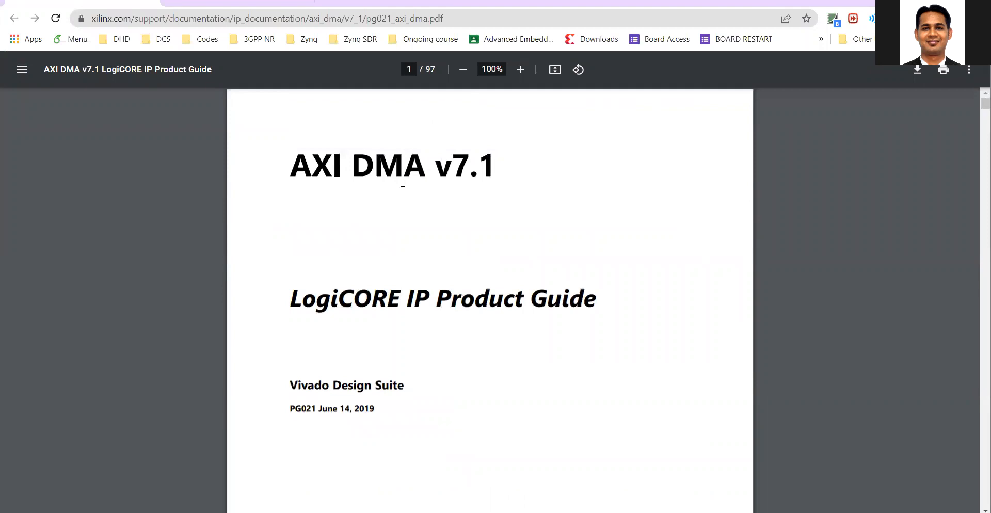
scroll(407, 191, "down", 12)
scroll(415, 194, "down", 18)
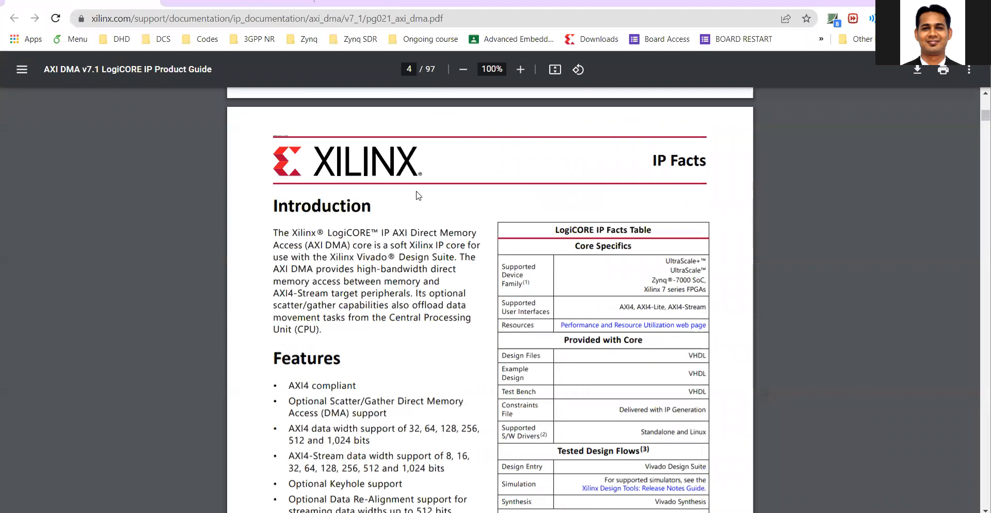
scroll(418, 193, "down", 2)
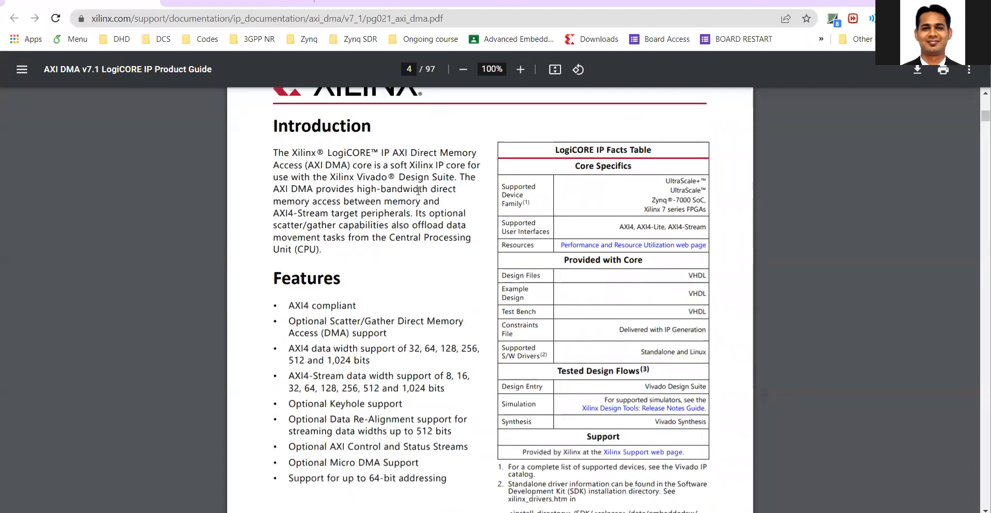
scroll(418, 190, "down", 7)
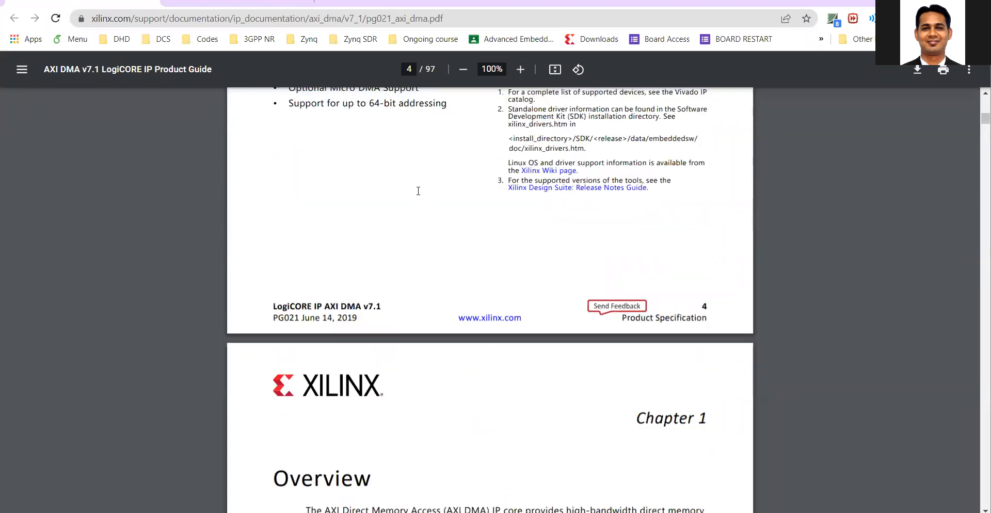
scroll(418, 191, "down", 8)
scroll(418, 191, "up", 1)
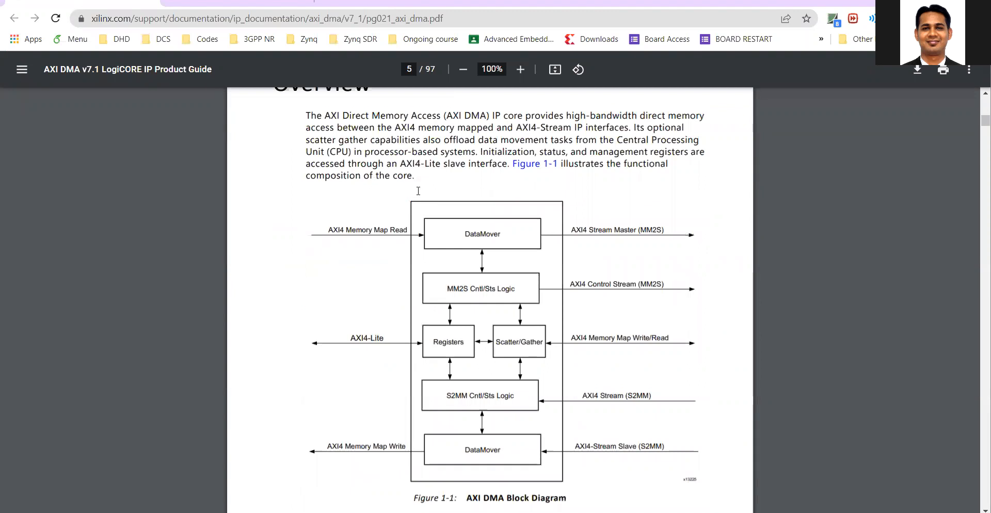
- Read the AXI DMA guide's feature summary, maximum frequencies, latency and throughput tables, and I/O signal descriptions
scroll(418, 191, "down", 2)
scroll(418, 190, "down", 10)
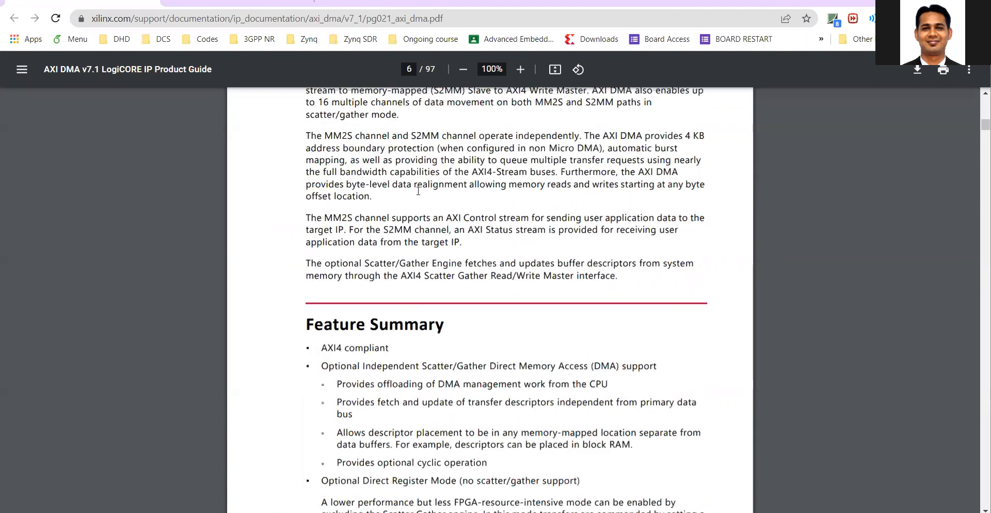
scroll(418, 191, "down", 4)
scroll(418, 191, "down", 5)
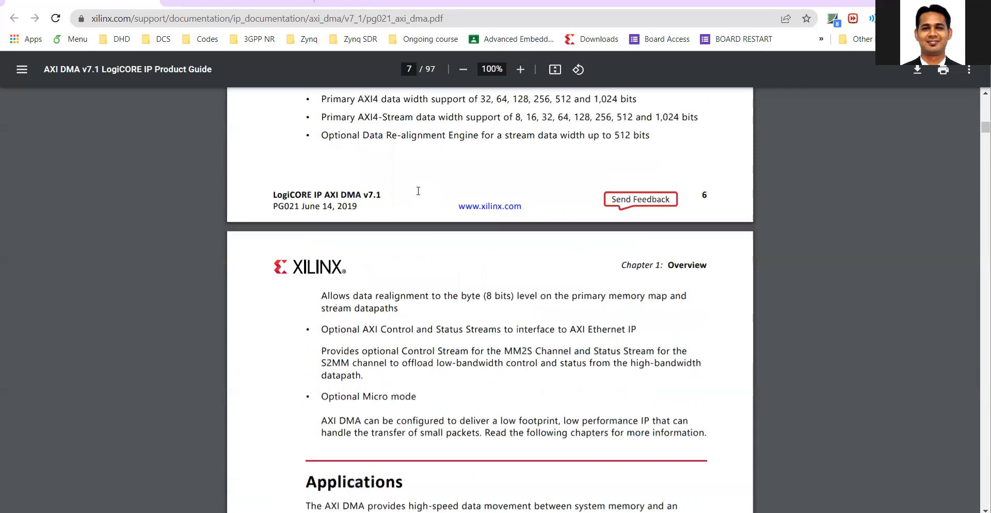
scroll(417, 190, "down", 5)
scroll(419, 193, "down", 5)
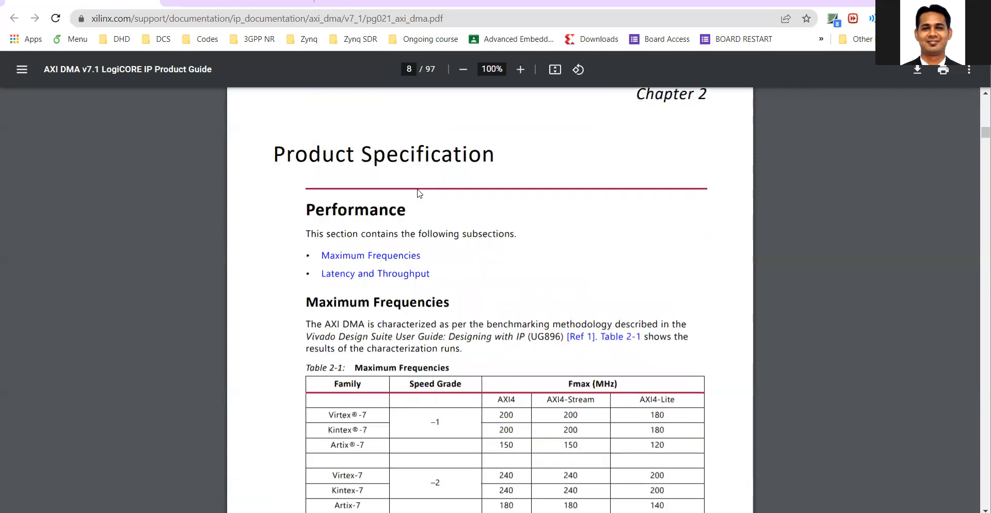
scroll(419, 193, "down", 4)
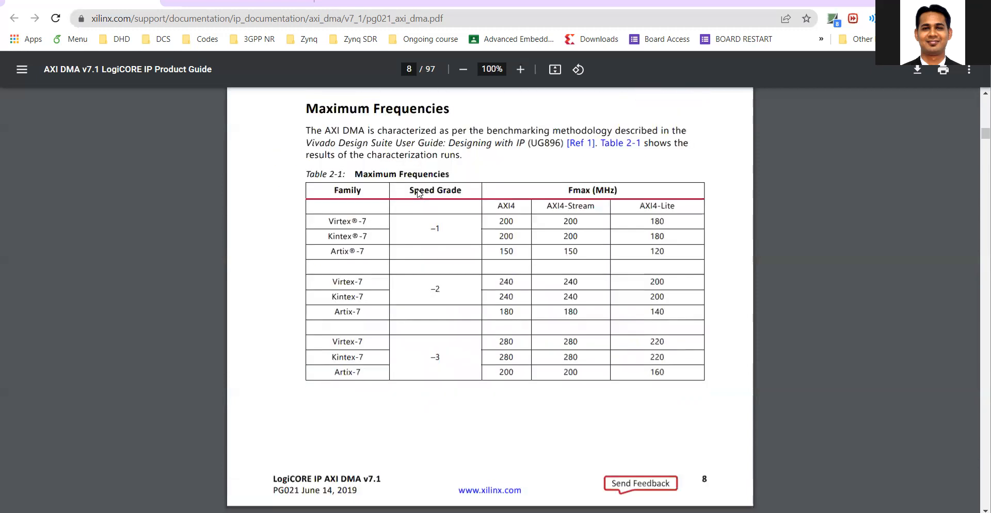
scroll(418, 193, "down", 3)
scroll(419, 193, "down", 10)
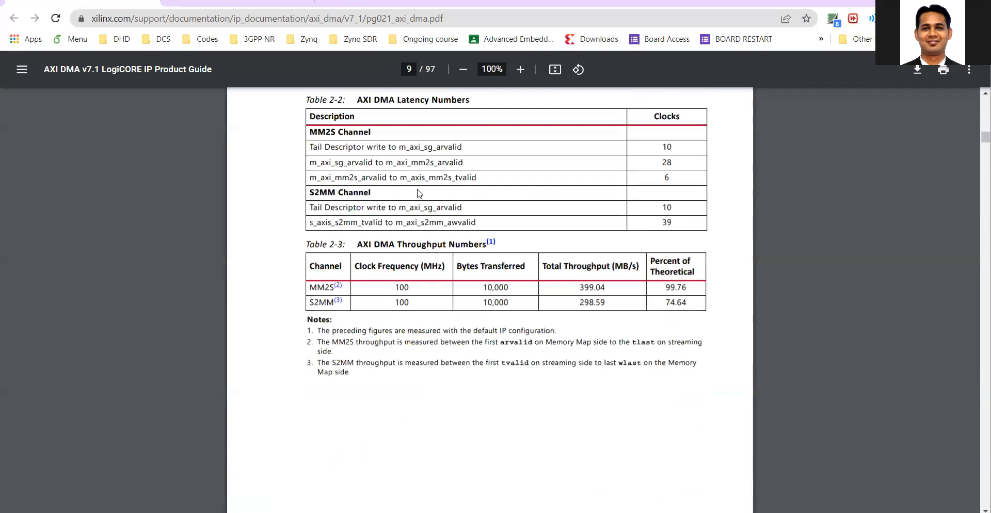
scroll(419, 193, "down", 14)
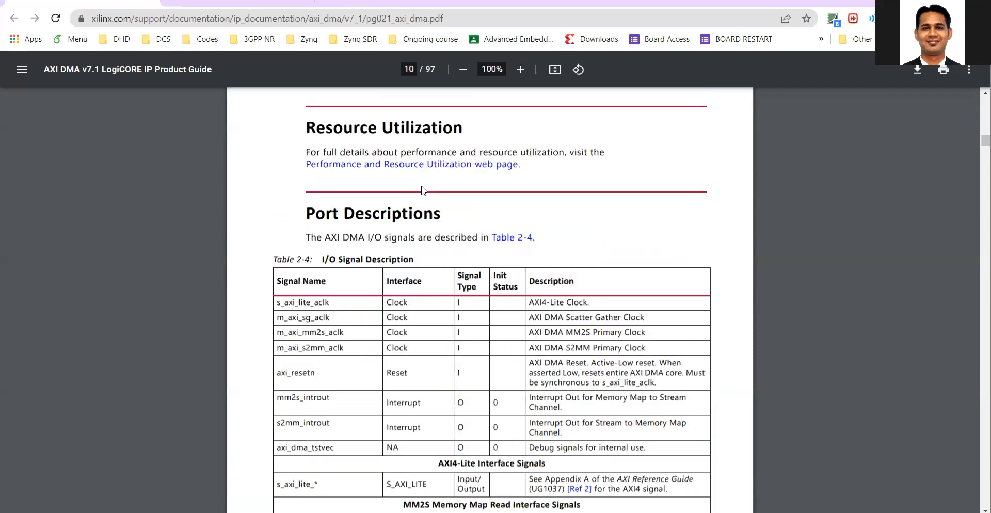
scroll(423, 190, "down", 2)
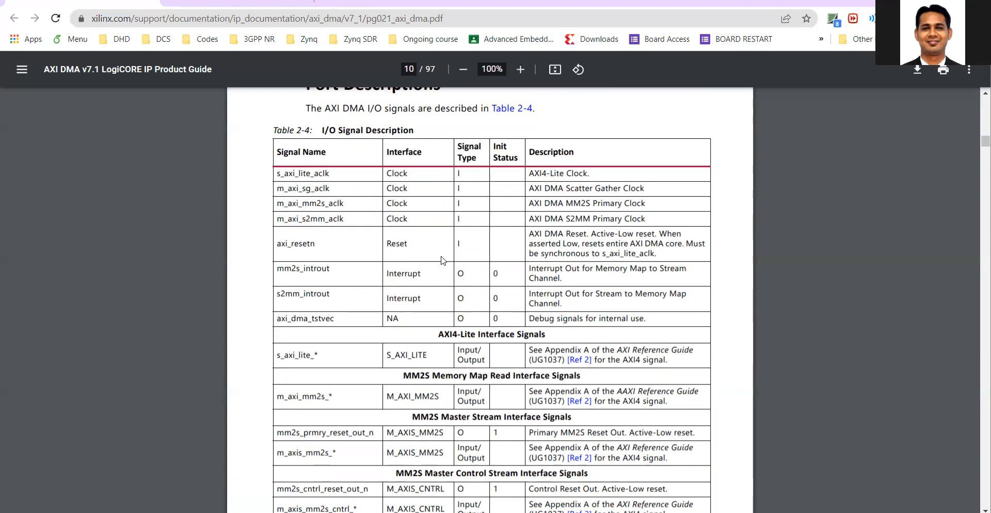
- Examine the AXI4-Lite, memory-map read and write, and MM2S and S2MM stream interfaces in the Figure 1-1 AXI DMA block diagram
scroll(459, 247, "up", 15)
scroll(470, 247, "up", 20)
scroll(469, 243, "up", 7)
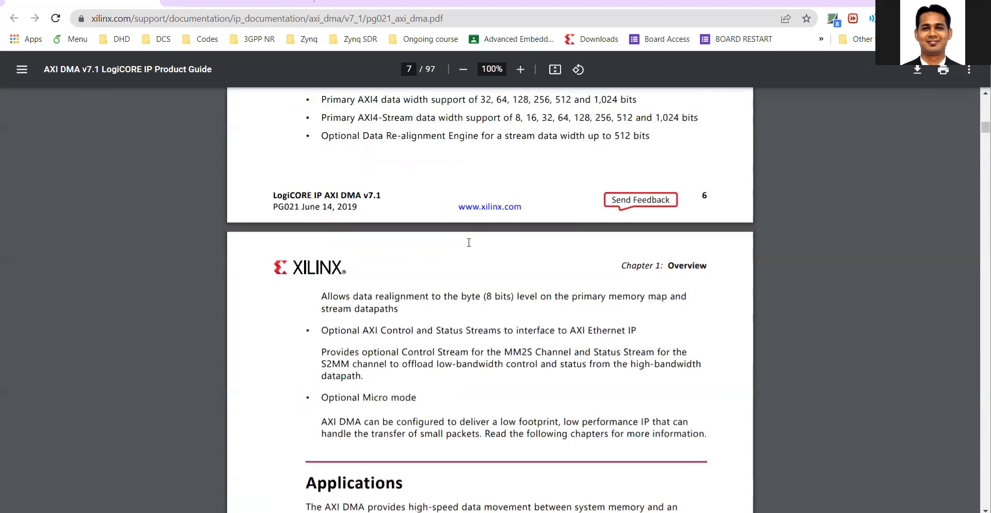
scroll(469, 242, "up", 10)
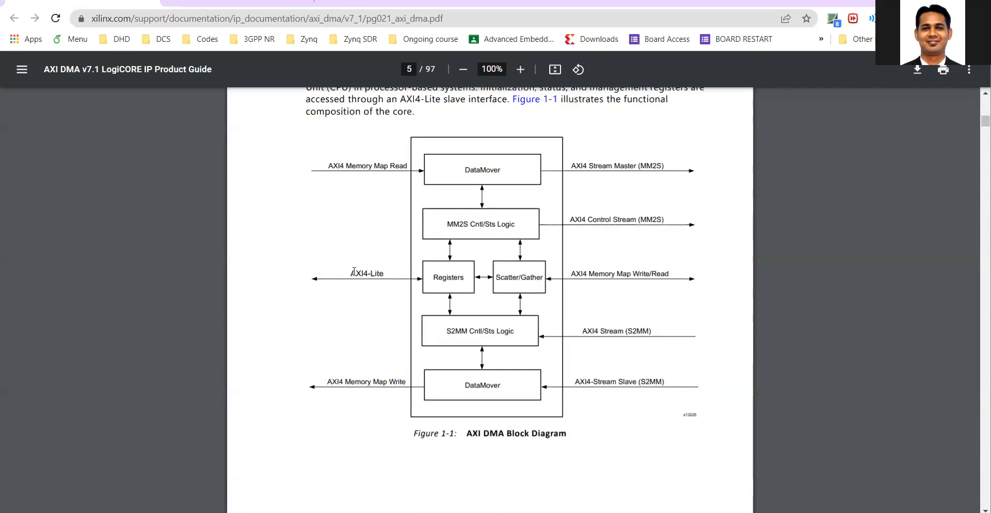
left_click_drag(358, 274, 391, 276)
left_click_drag(506, 279, 467, 277)
left_click(467, 278)
left_click_drag(410, 162, 340, 165)
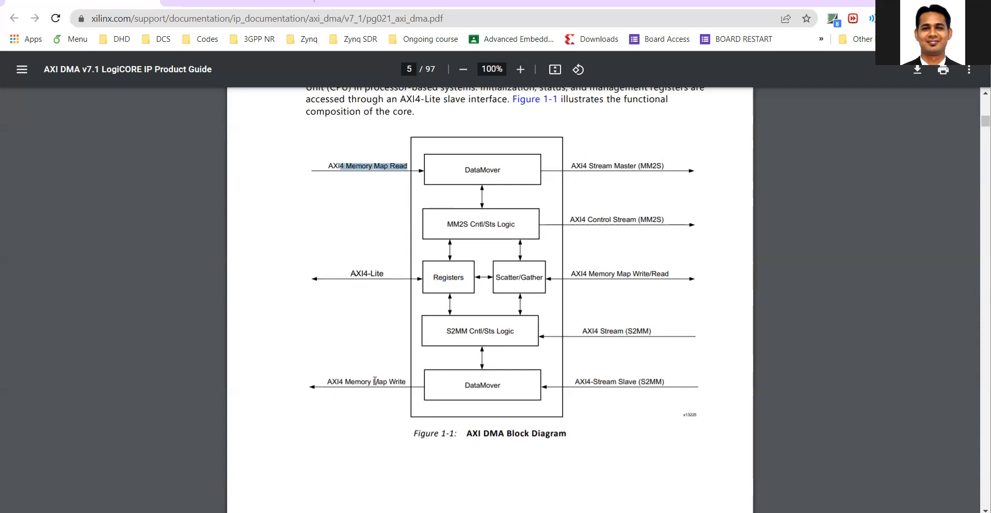
left_click_drag(354, 382, 405, 375)
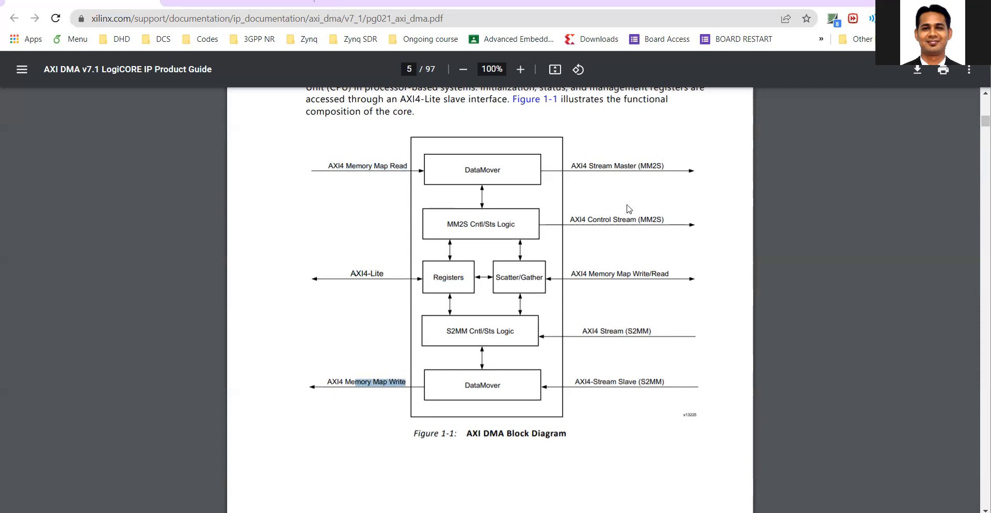
left_click_drag(671, 165, 640, 167)
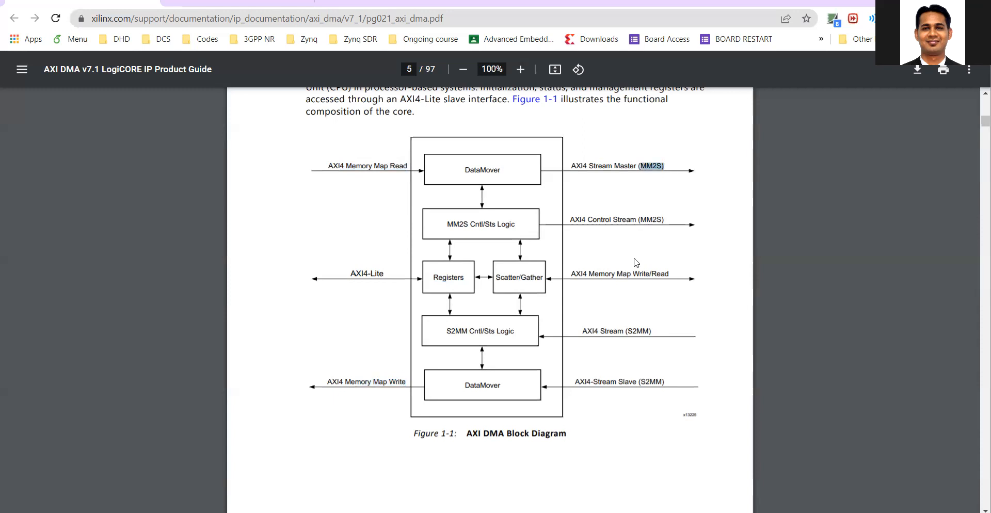
left_click_drag(640, 381, 652, 381)
- Switch to Vivado and acknowledge the launch of the out-of-context module runs
key("alt+Tab")
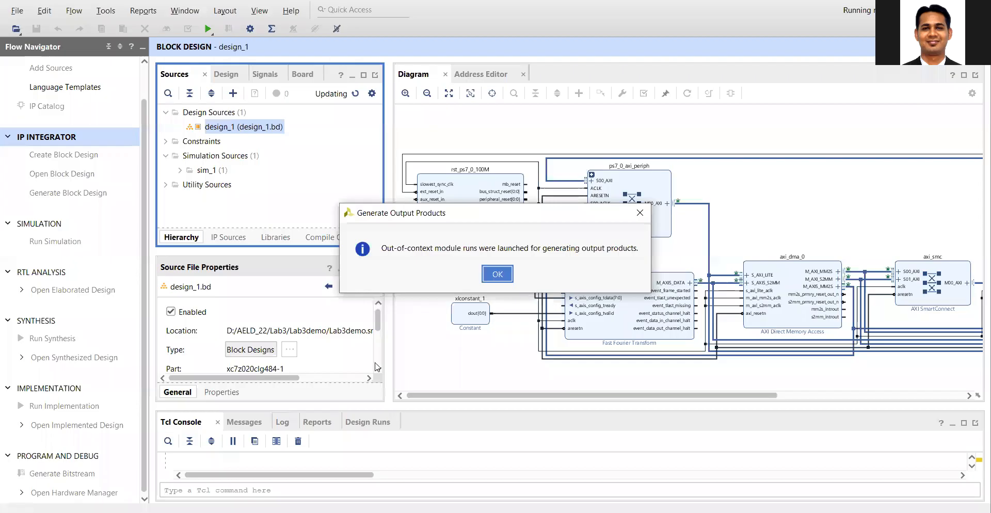
left_click(491, 274)
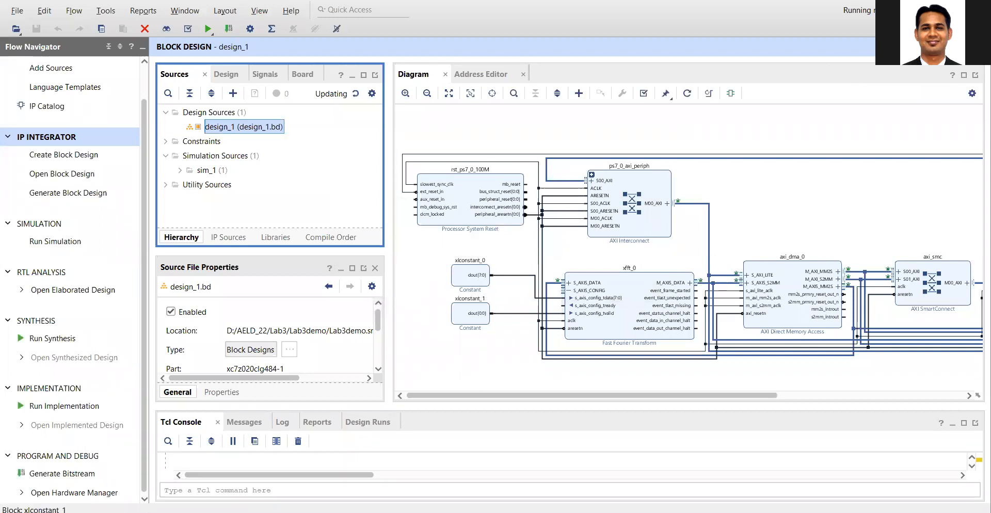
- Return to the AXI DMA guide in Chrome and find the Register Space section and the register address map
mouse_move(280, 511)
left_click(489, 494)
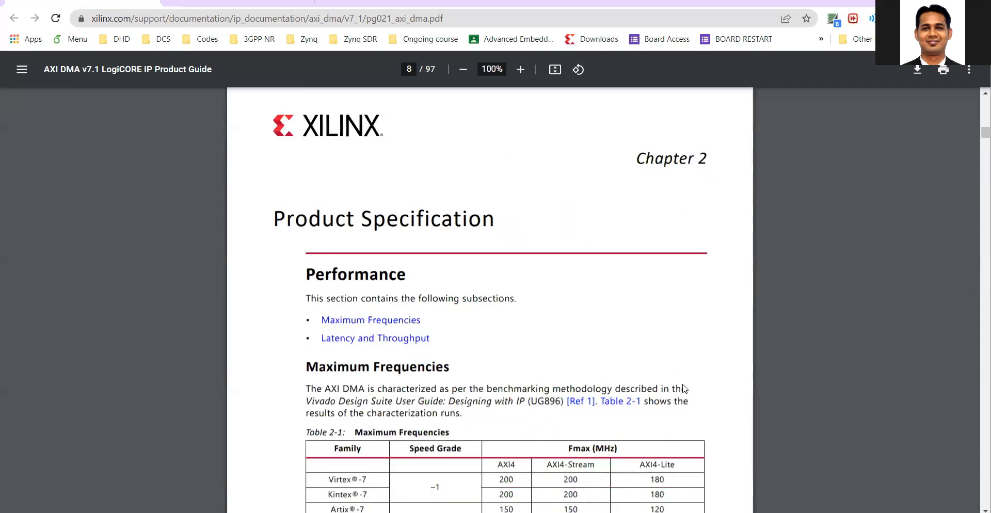
scroll(683, 389, "down", 16)
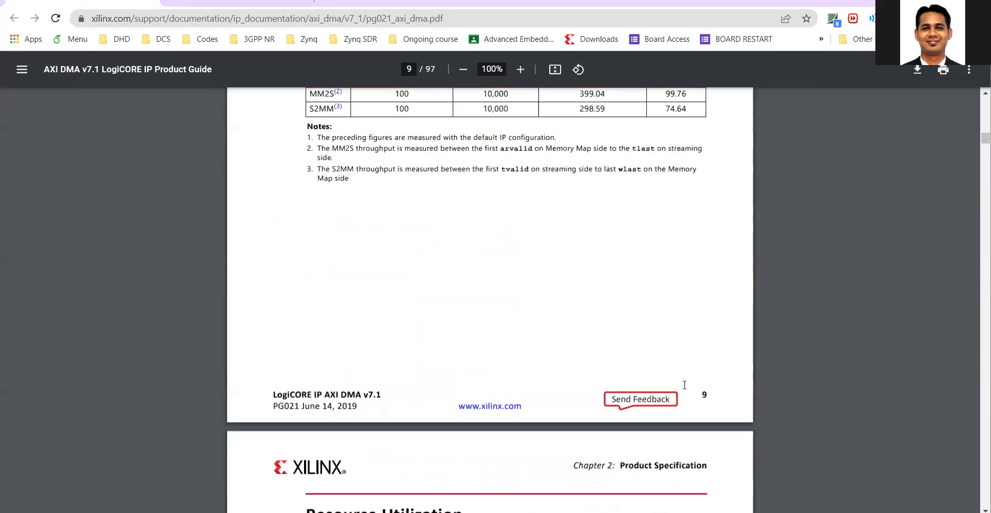
scroll(682, 391, "down", 16)
scroll(684, 390, "down", 5)
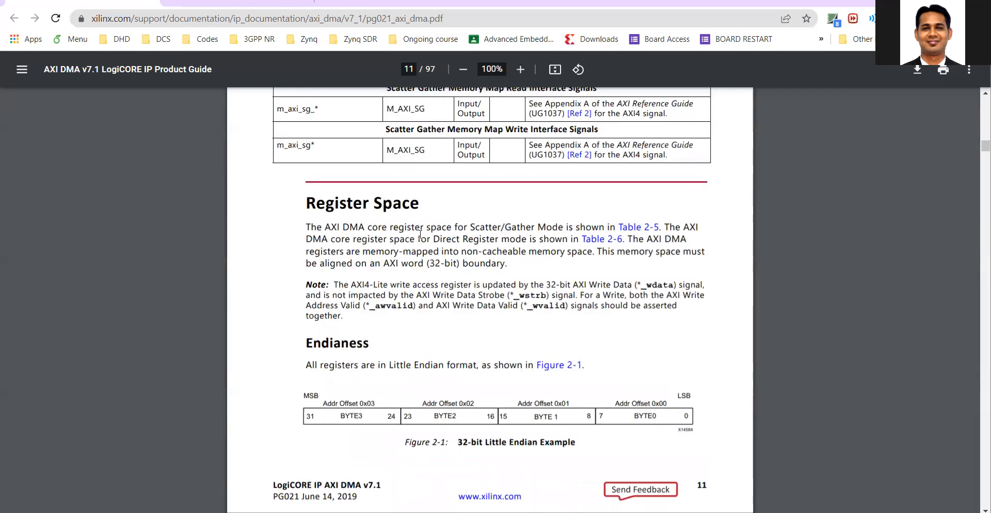
scroll(422, 239, "down", 7)
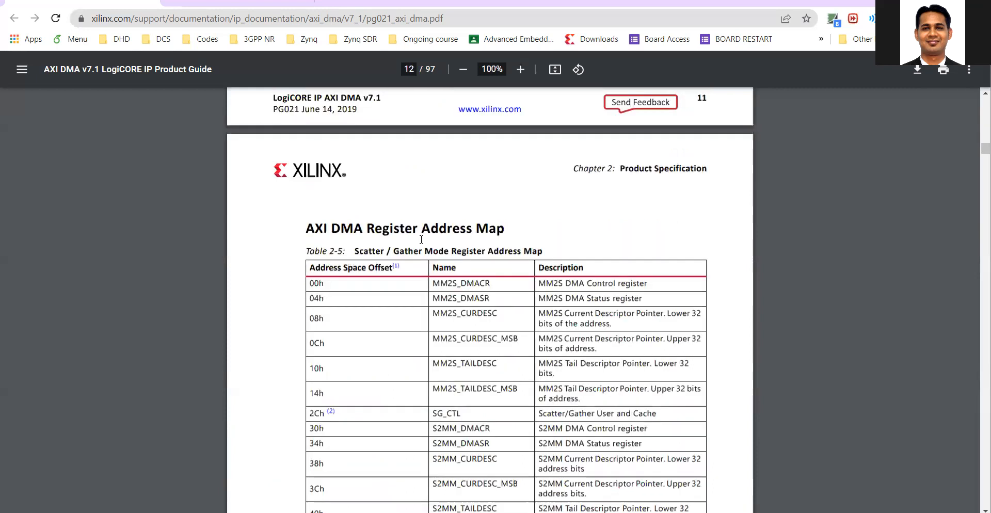
scroll(422, 239, "up", 5)
scroll(311, 345, "down", 4)
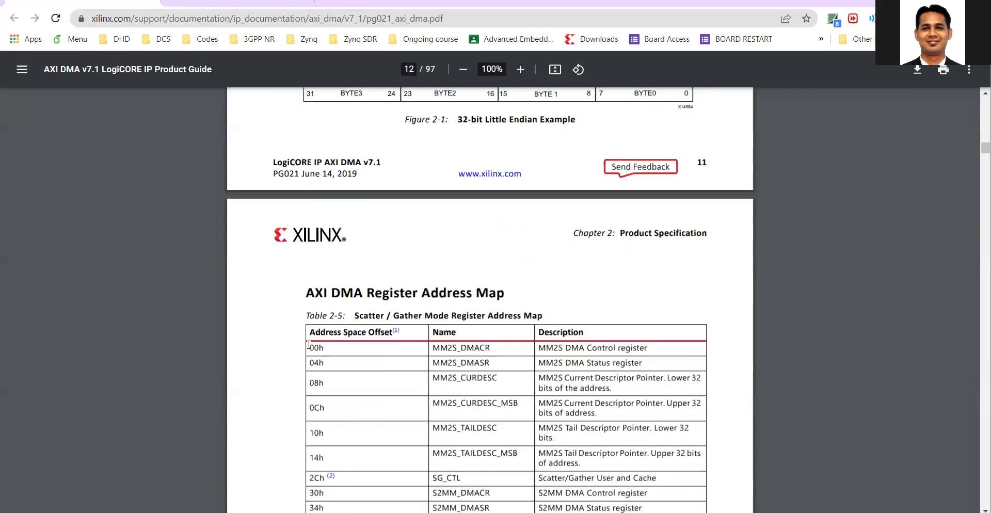
- Examine the offsets and descriptions of the MM2S DMA control and status registers in Table 2-5
double_click(322, 347)
scroll(646, 270, "down", 4)
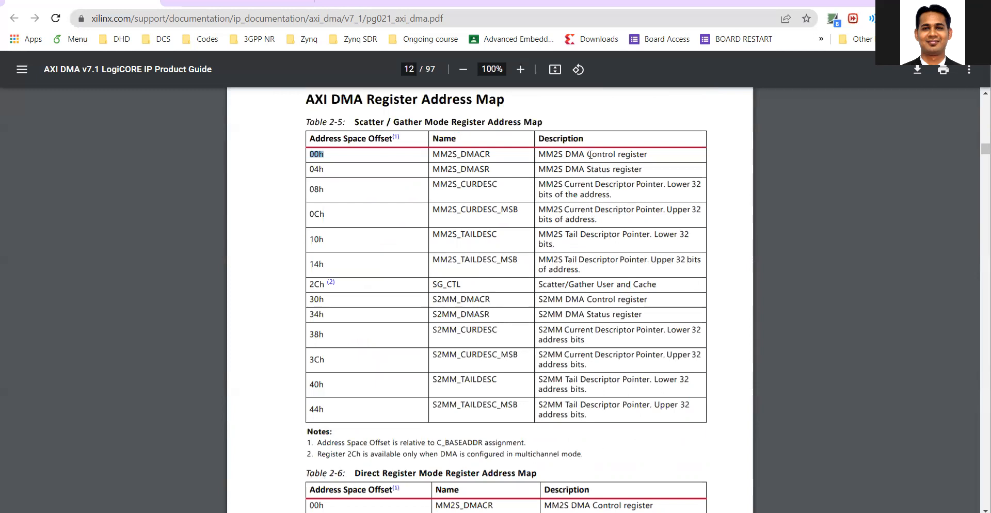
left_click_drag(587, 155, 651, 154)
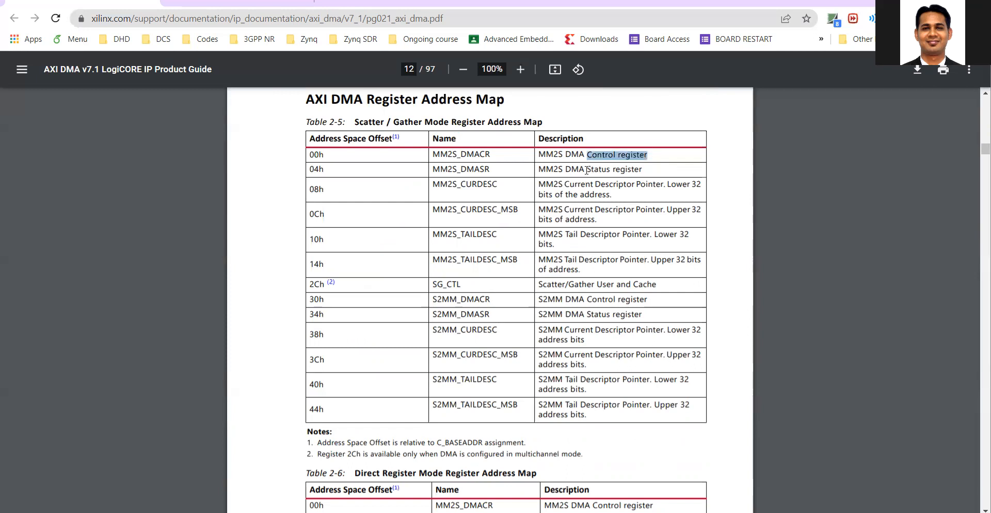
left_click_drag(586, 170, 642, 170)
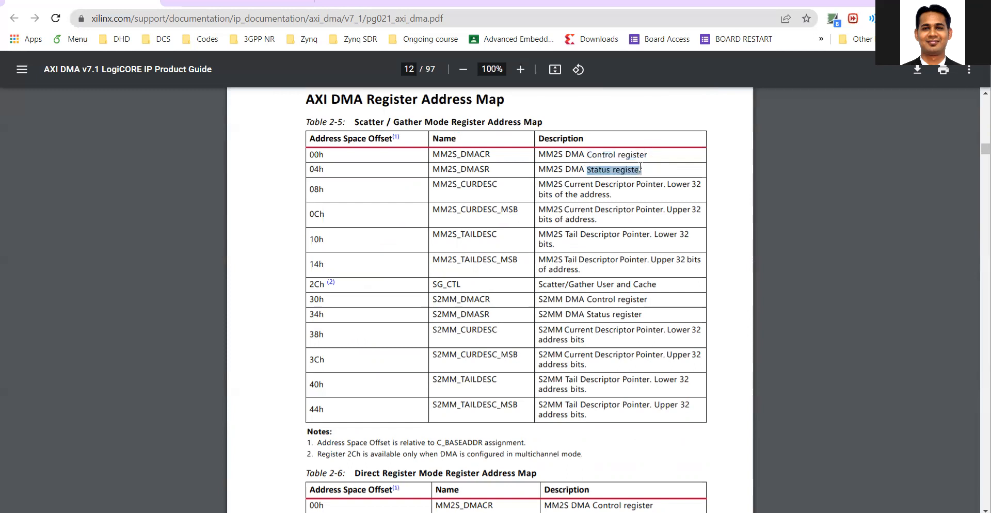
double_click(554, 155)
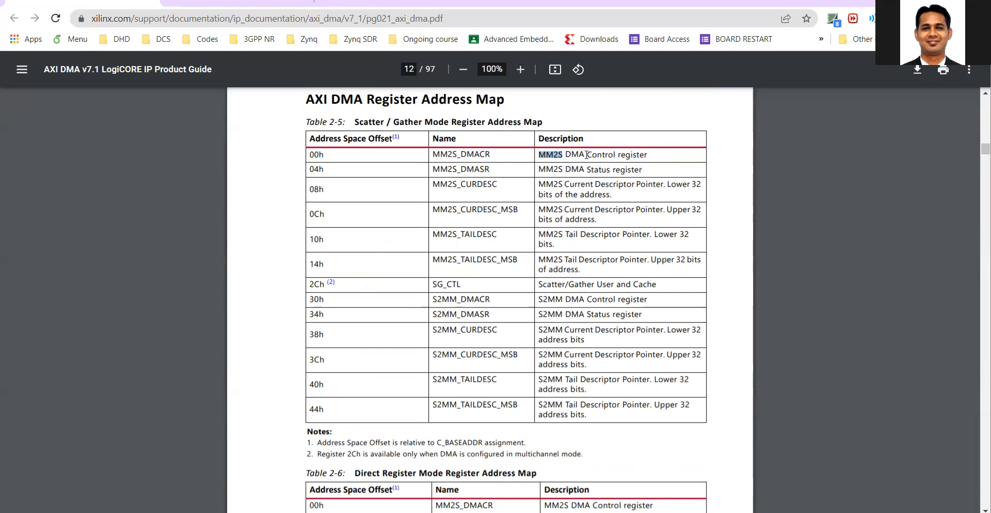
left_click_drag(587, 154, 651, 156)
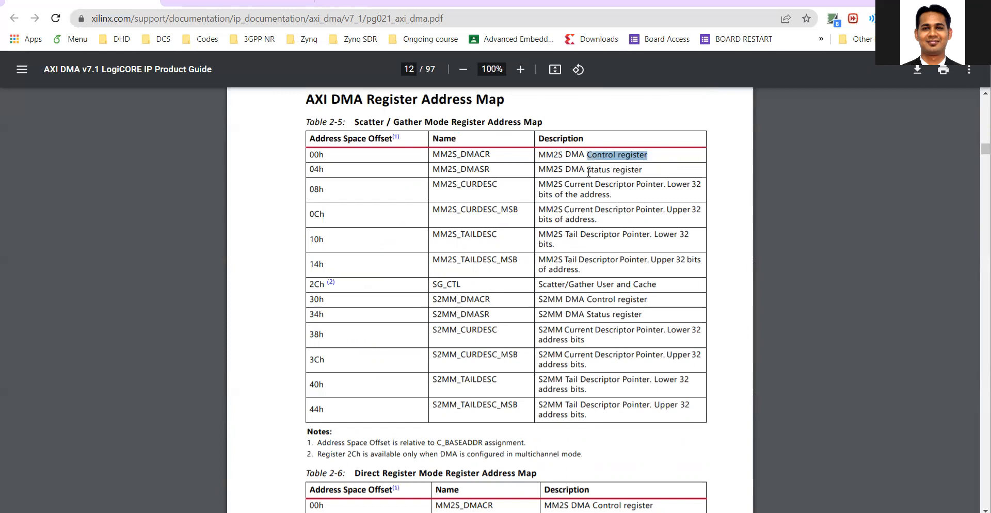
left_click_drag(588, 170, 645, 168)
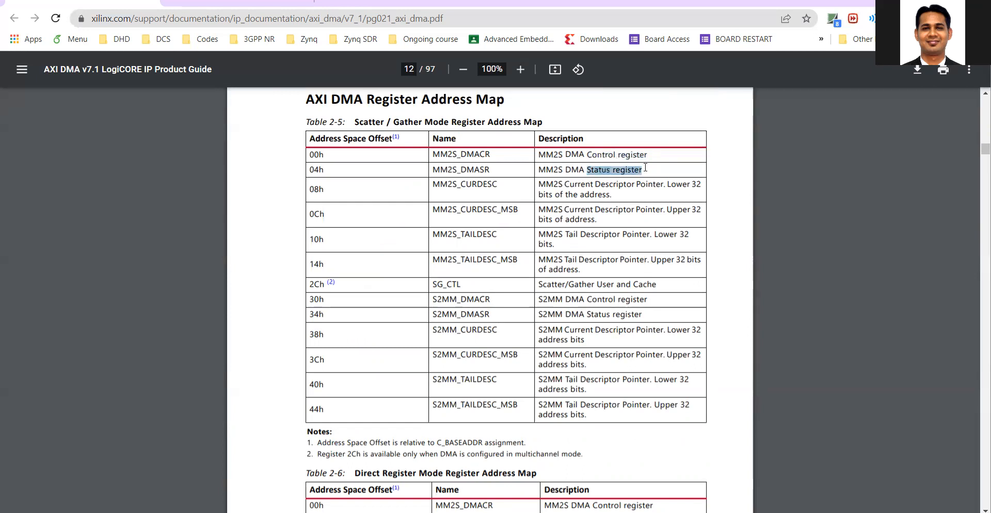
left_click_drag(538, 155, 563, 154)
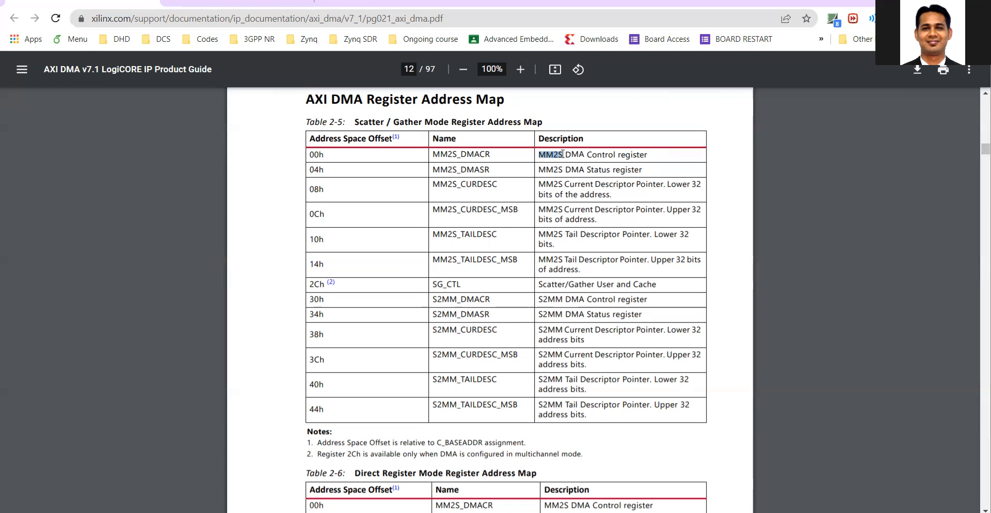
triple_click(338, 170)
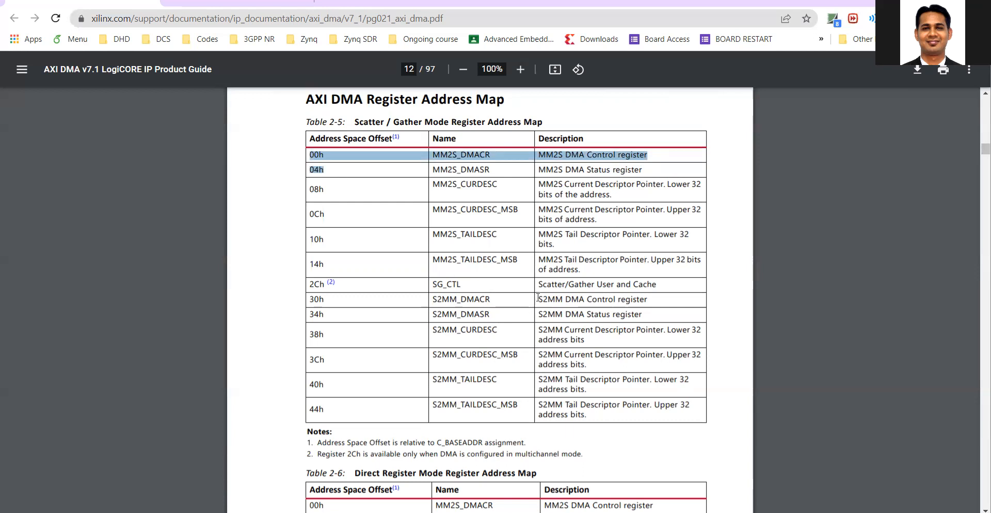
- Examine the offsets and descriptions of the S2MM DMA control and status registers in Table 2-5 and compare them with the MM2S pair
left_click_drag(539, 299, 546, 299)
left_click_drag(665, 316, 648, 301)
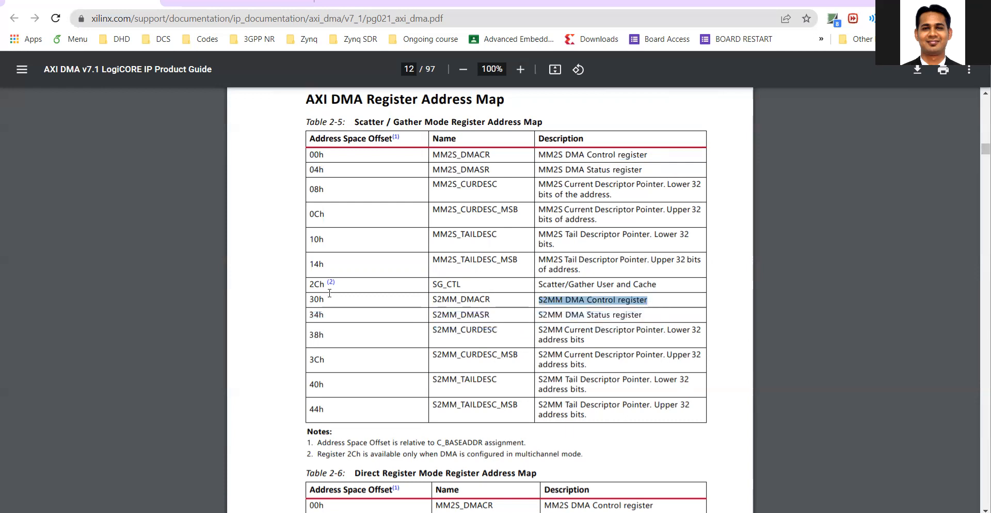
left_click_drag(331, 311, 310, 309)
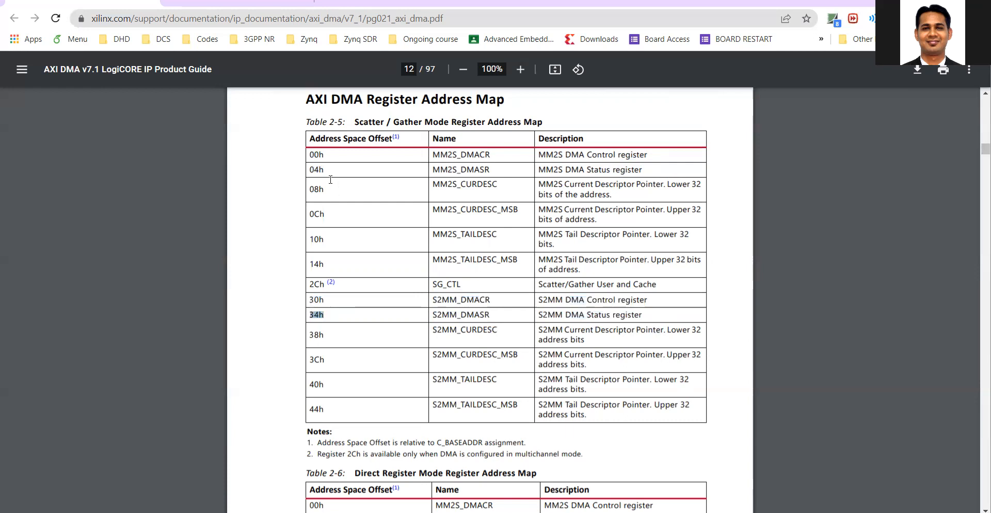
double_click(313, 174)
left_click_drag(310, 298, 323, 299)
left_click(323, 300)
left_click_drag(647, 321, 303, 298)
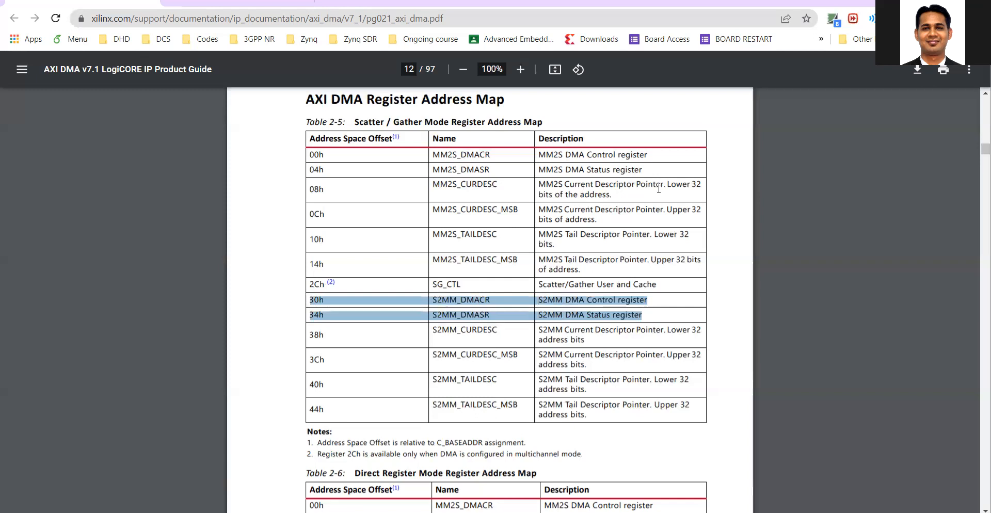
left_click(647, 169)
left_click_drag(647, 170, 306, 153)
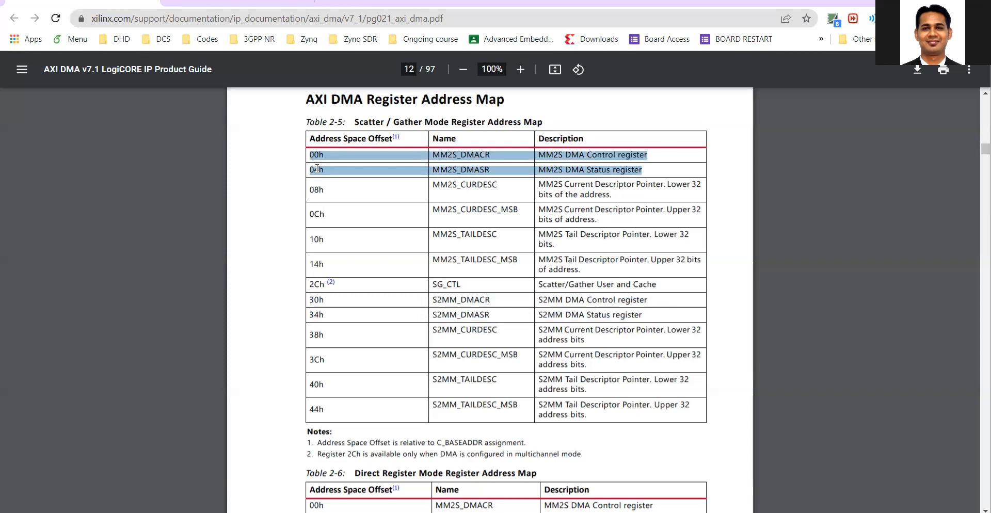
- Examine the MM2S source address, S2MM destination address and MM2S transfer length registers in Table 2-6, Direct Register Mode Register Address Map
scroll(324, 192, "down", 2)
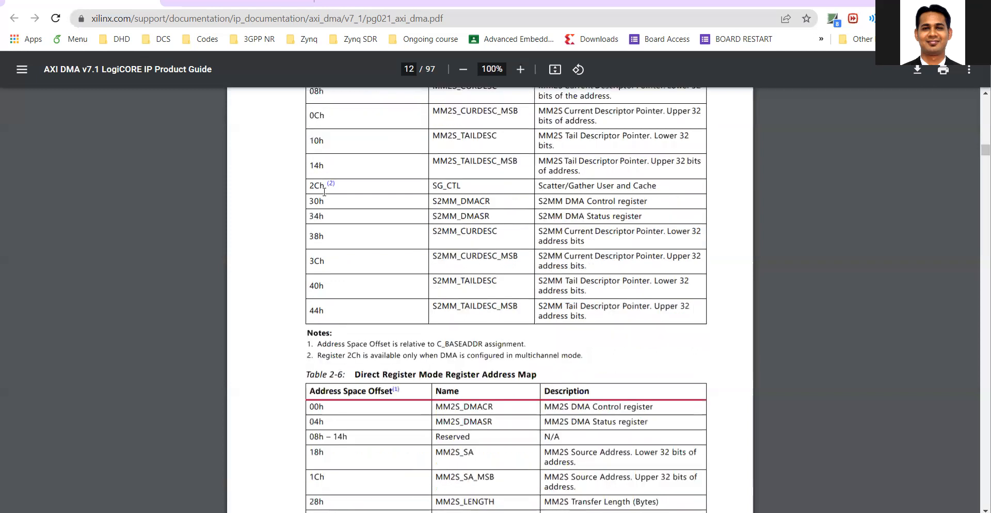
scroll(324, 191, "up", 3)
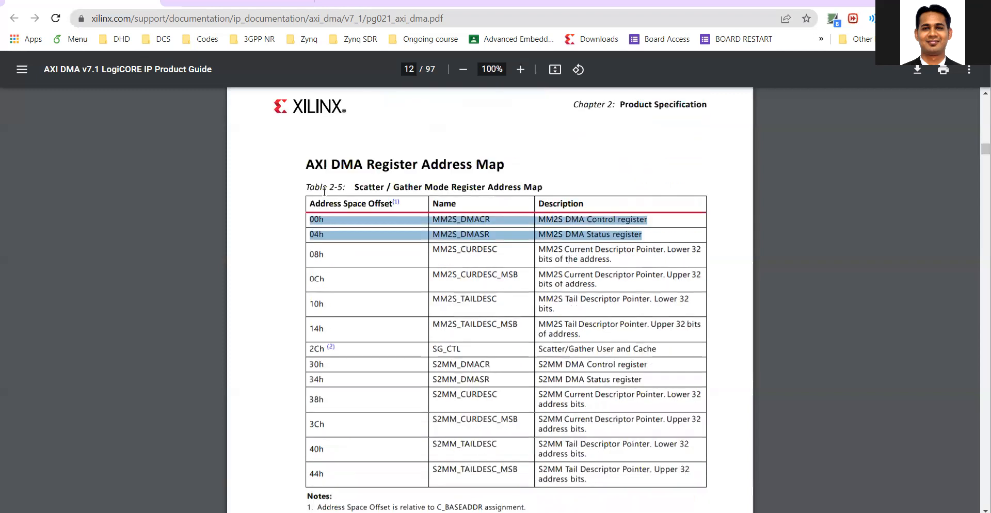
scroll(391, 186, "down", 7)
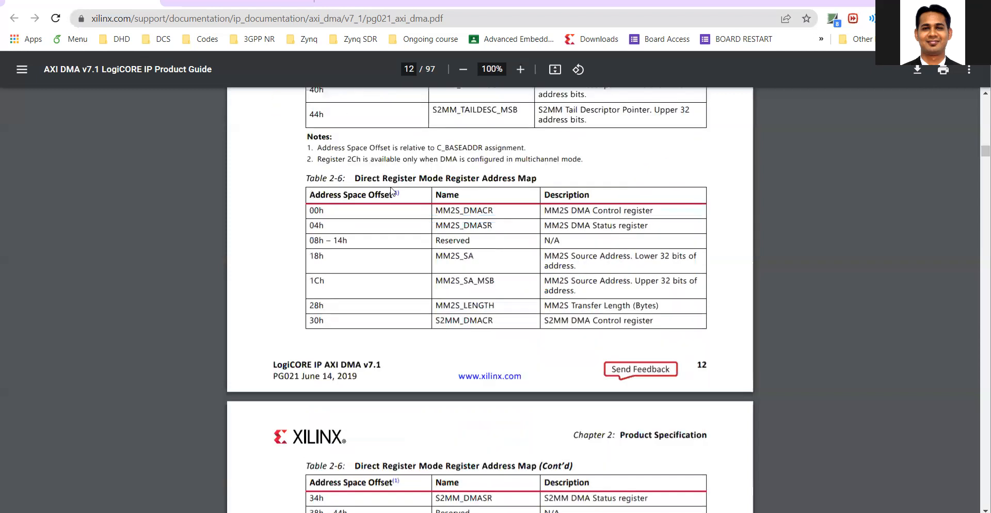
left_click_drag(359, 150, 542, 154)
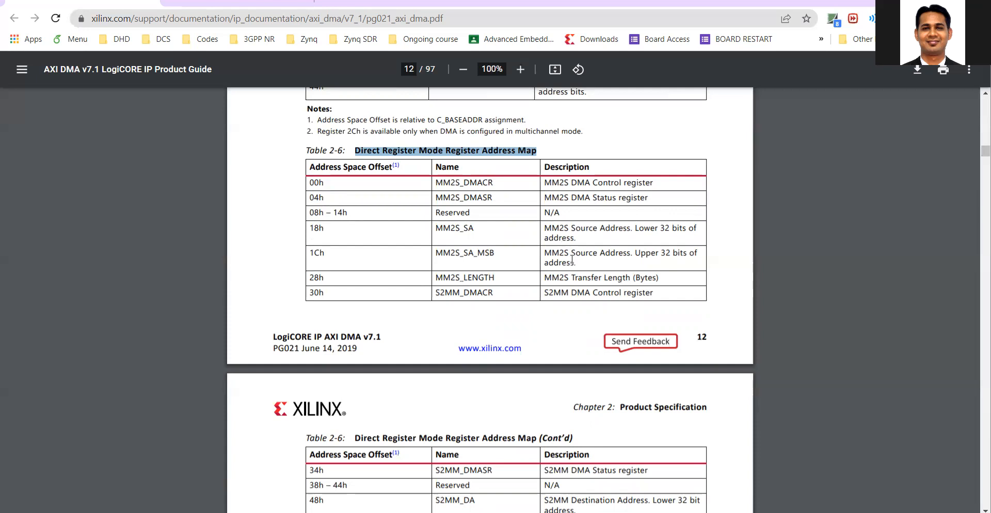
left_click_drag(580, 255, 288, 230)
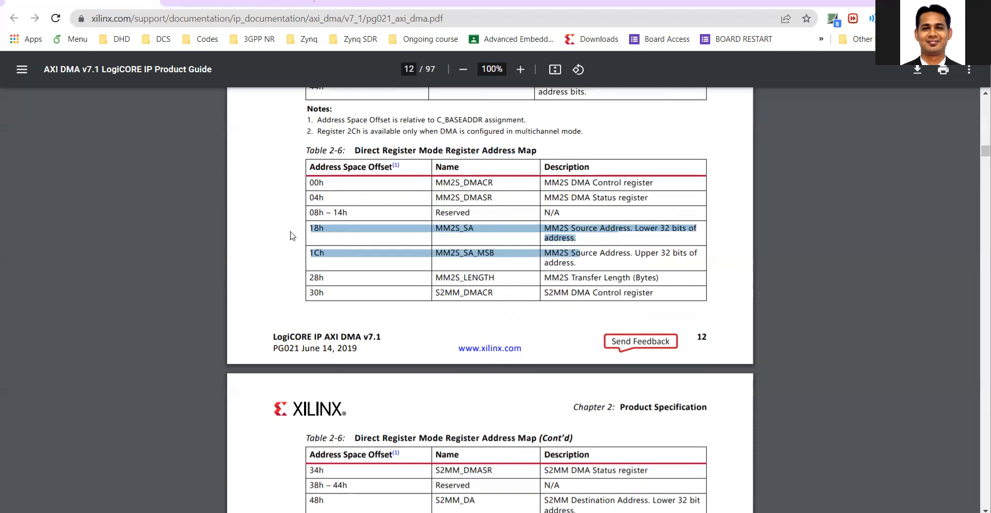
scroll(289, 232, "down", 1)
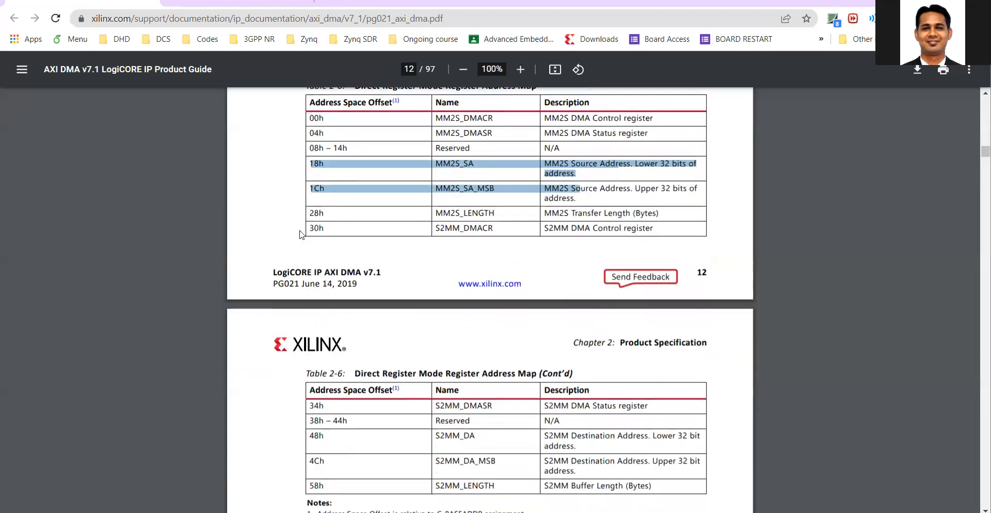
scroll(302, 235, "down", 1)
left_click_drag(576, 397, 574, 406)
left_click_drag(470, 379, 320, 370)
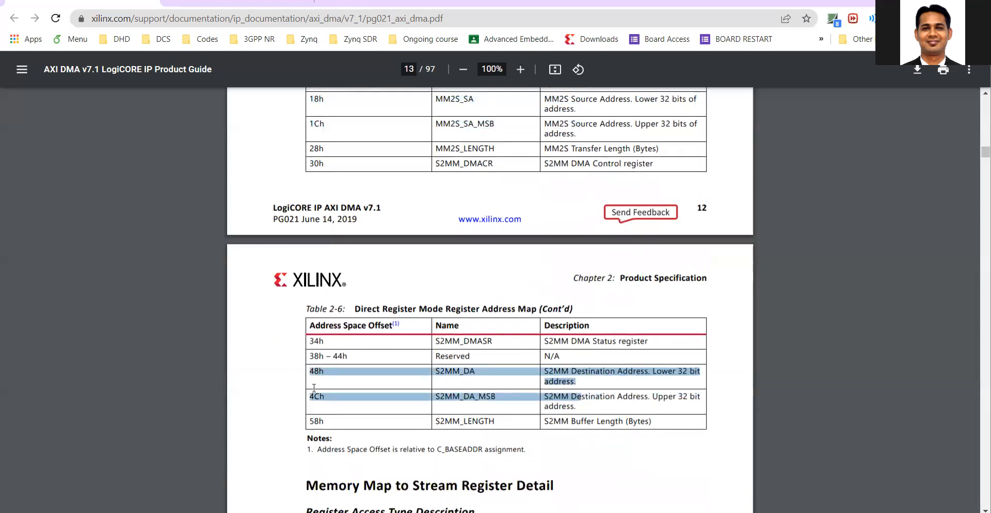
scroll(321, 385, "up", 3)
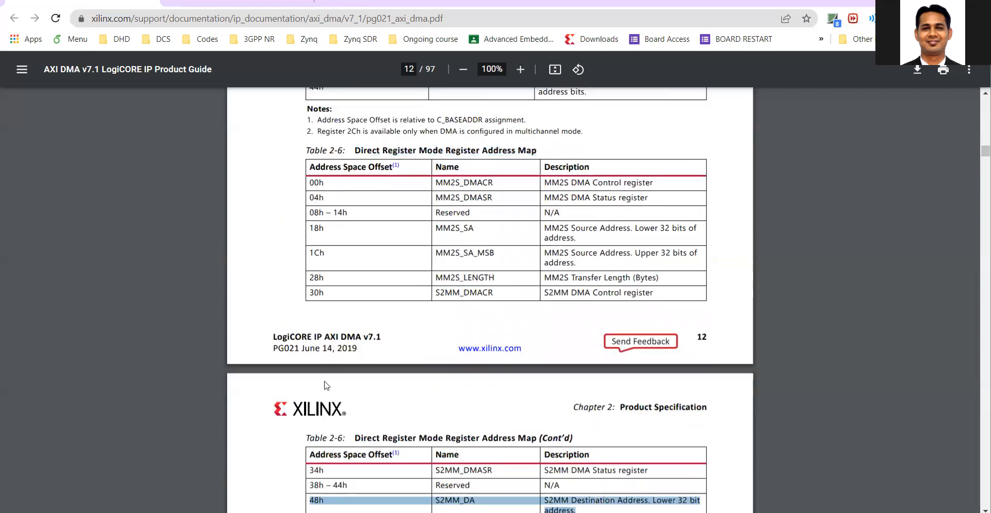
triple_click(578, 277)
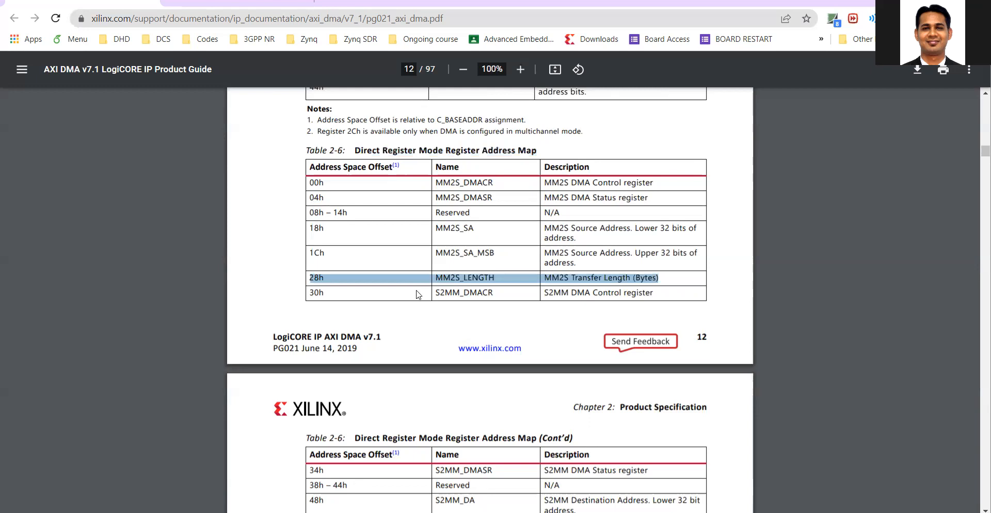
- Look through the MM2S_DMACR register layout and bit descriptions and return to Table 2-6
scroll(418, 295, "down", 3)
scroll(419, 293, "down", 3)
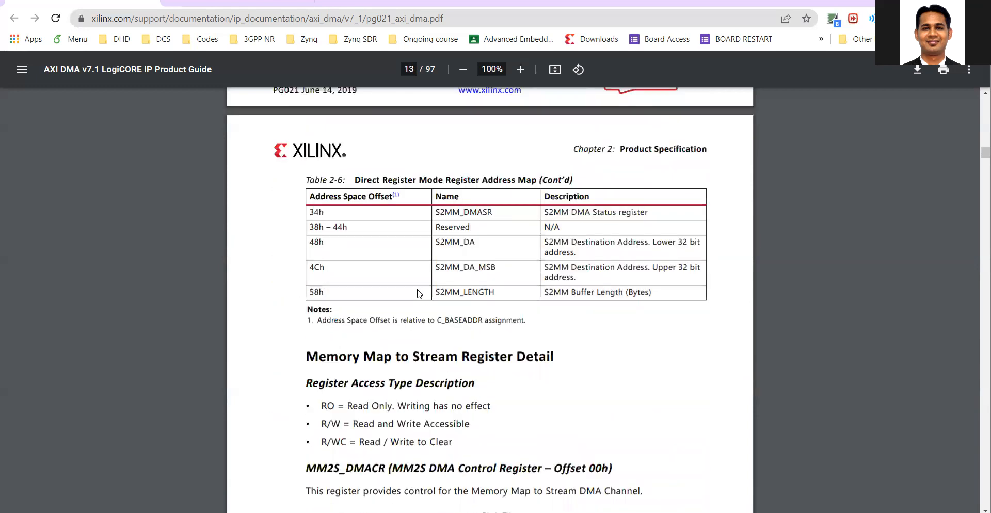
scroll(419, 294, "down", 7)
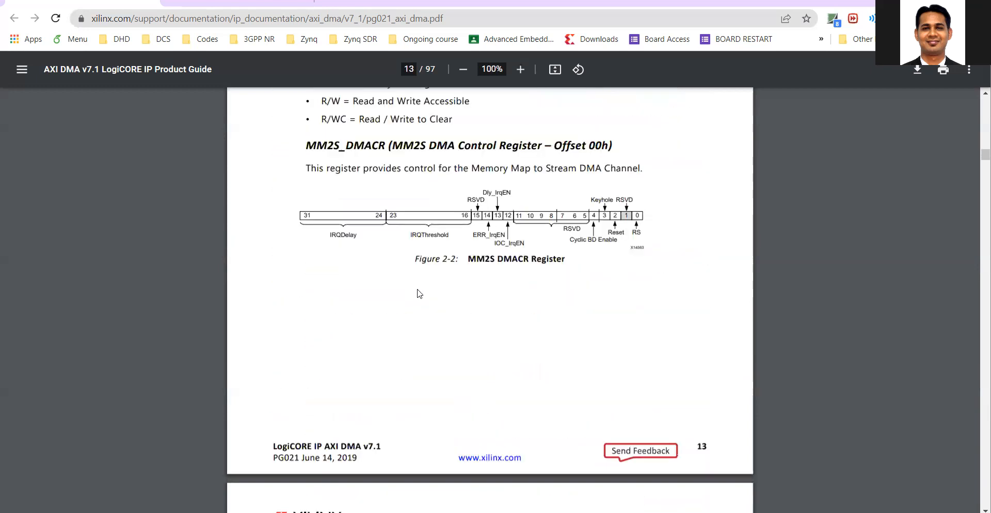
scroll(419, 293, "down", 11)
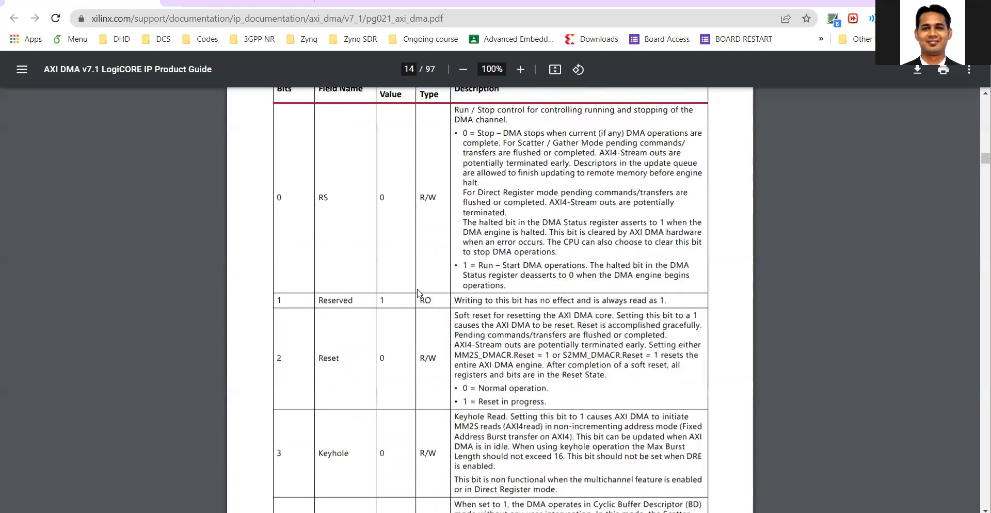
scroll(420, 293, "up", 4)
scroll(419, 293, "up", 18)
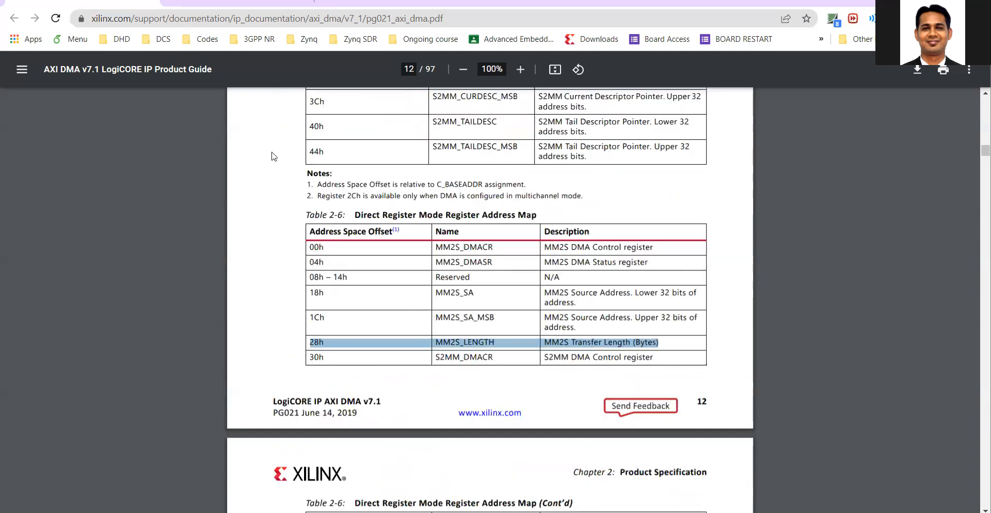
- Switch to the Fast Fourier Transform v9.1 guide and examine the FWD_INV reset value in Table 3-1
left_click(235, 5)
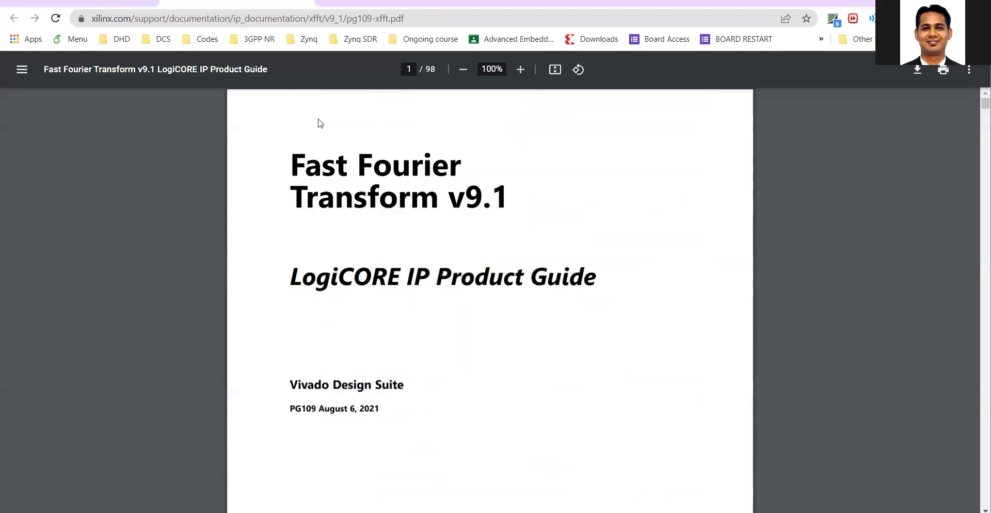
scroll(401, 210, "down", 20)
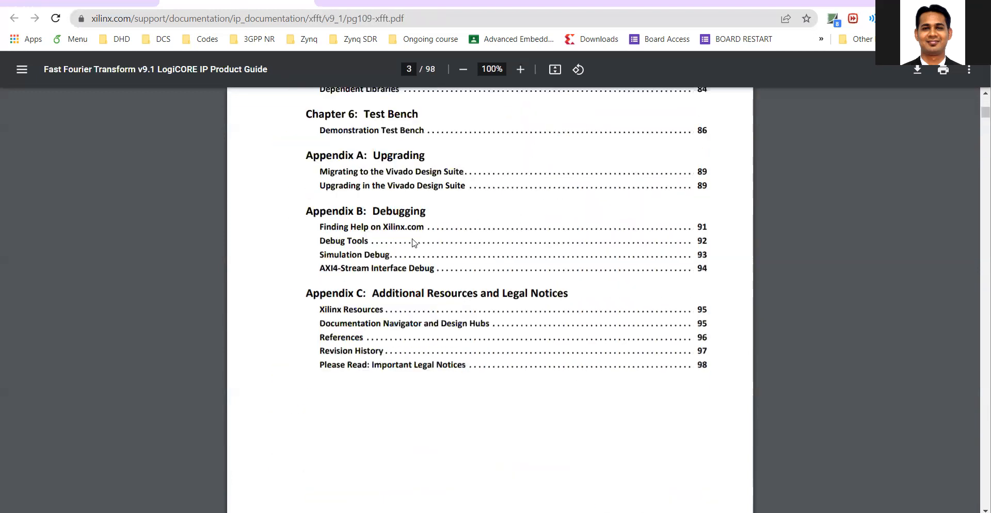
scroll(421, 231, "down", 6)
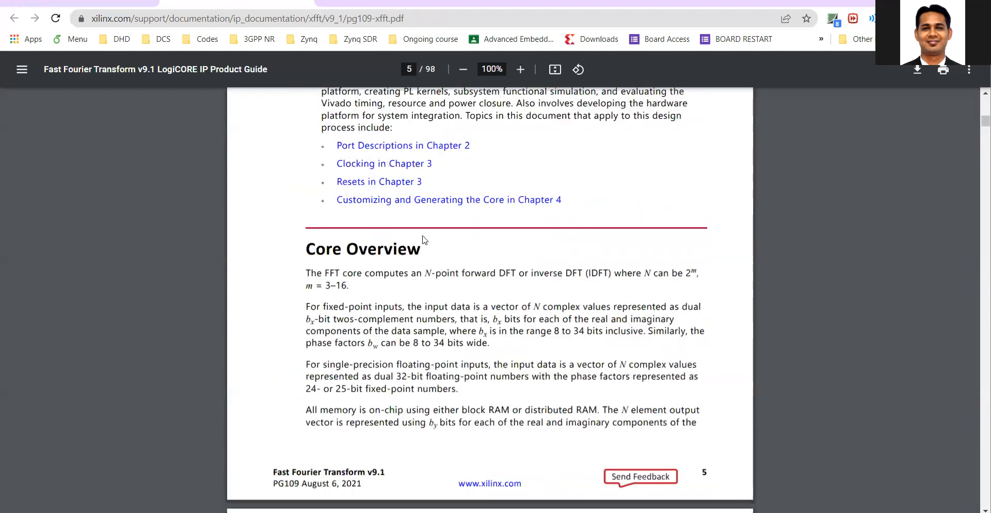
scroll(423, 237, "down", 4)
scroll(423, 237, "down", 20)
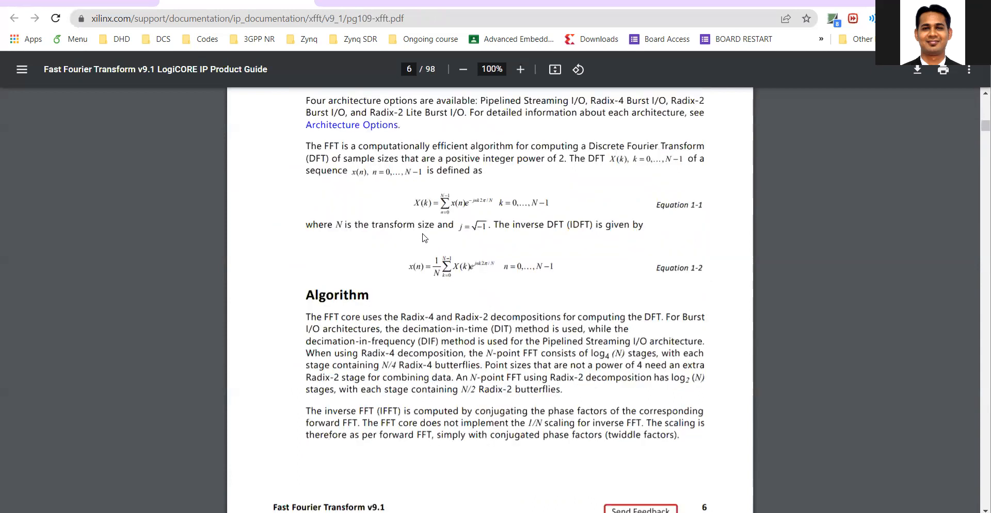
scroll(425, 236, "down", 11)
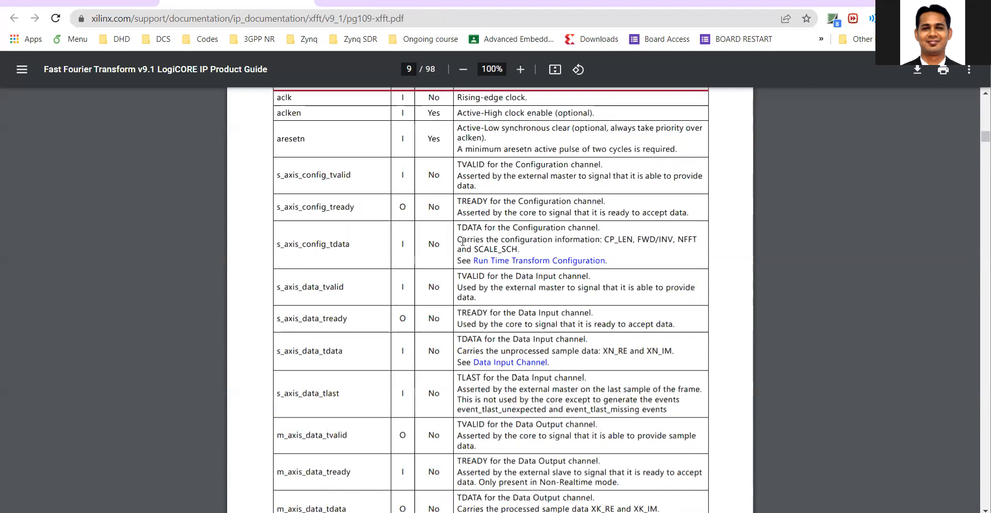
scroll(463, 243, "down", 16)
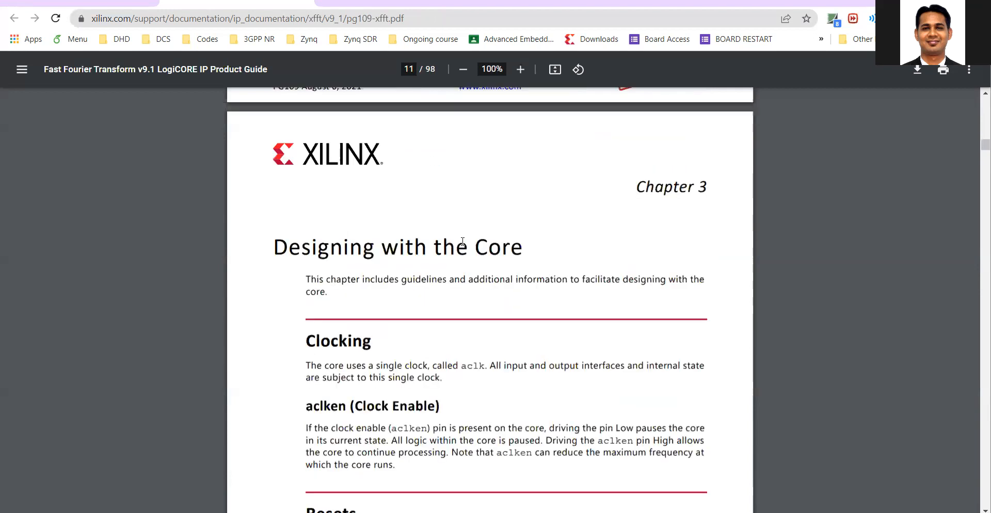
scroll(463, 242, "down", 5)
scroll(433, 227, "down", 5)
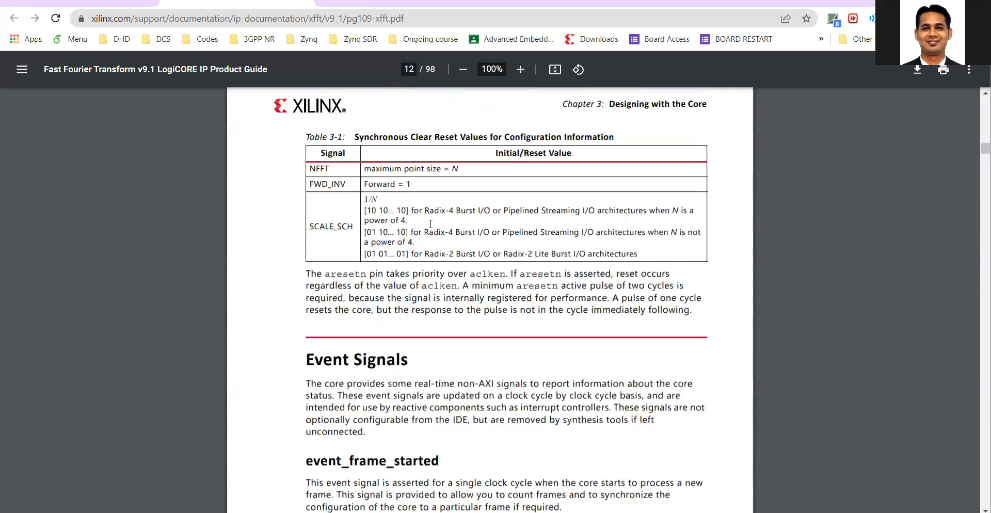
scroll(430, 223, "up", 1)
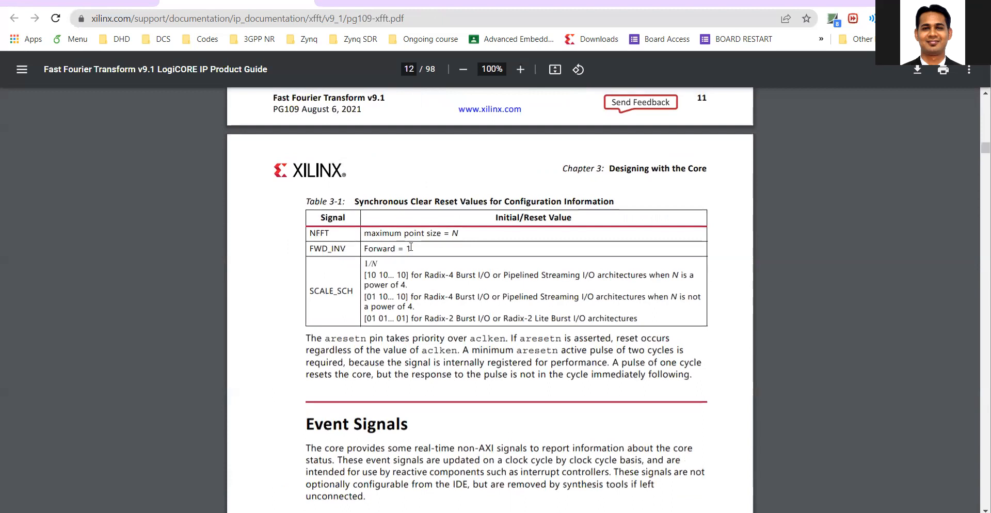
left_click_drag(410, 248, 299, 246)
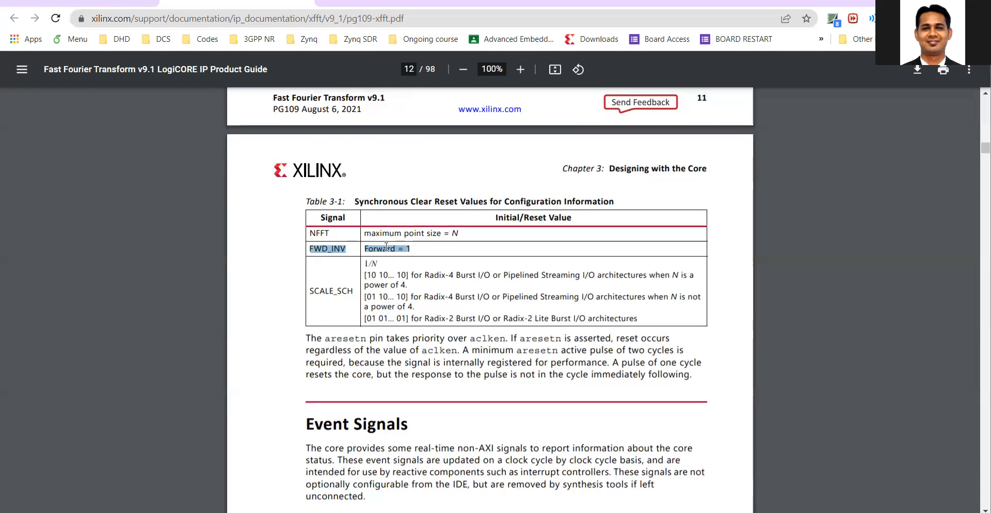
left_click_drag(410, 249, 303, 252)
- Find the Configuration Channel section and examine the NFFT and FWD_INV fields in Table 3-3, Configuration Channel TDATA Fields
scroll(484, 242, "down", 2)
scroll(484, 248, "down", 10)
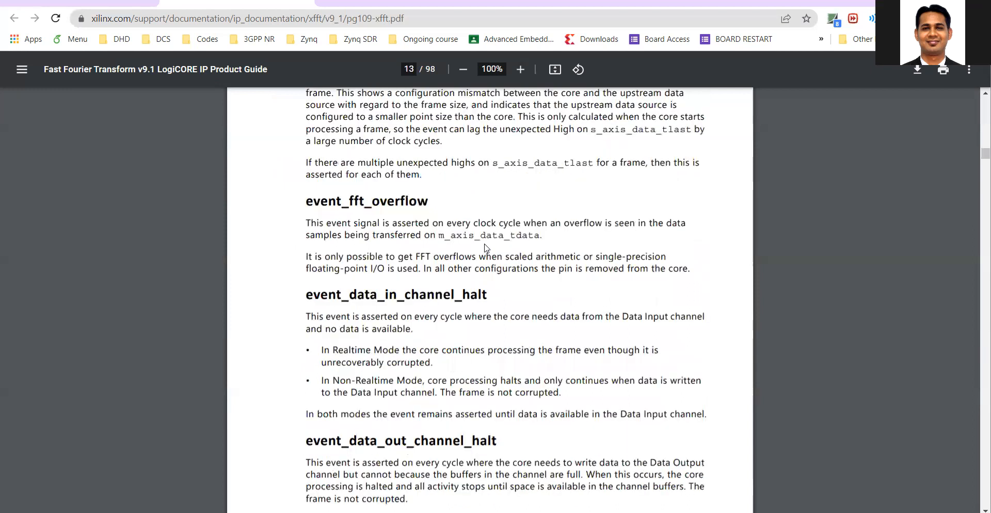
scroll(484, 248, "down", 15)
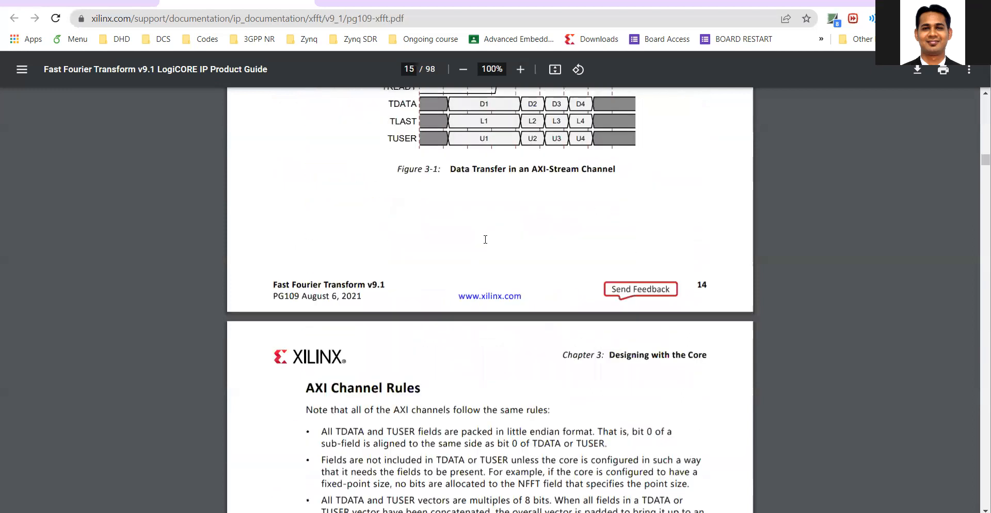
scroll(485, 239, "down", 1)
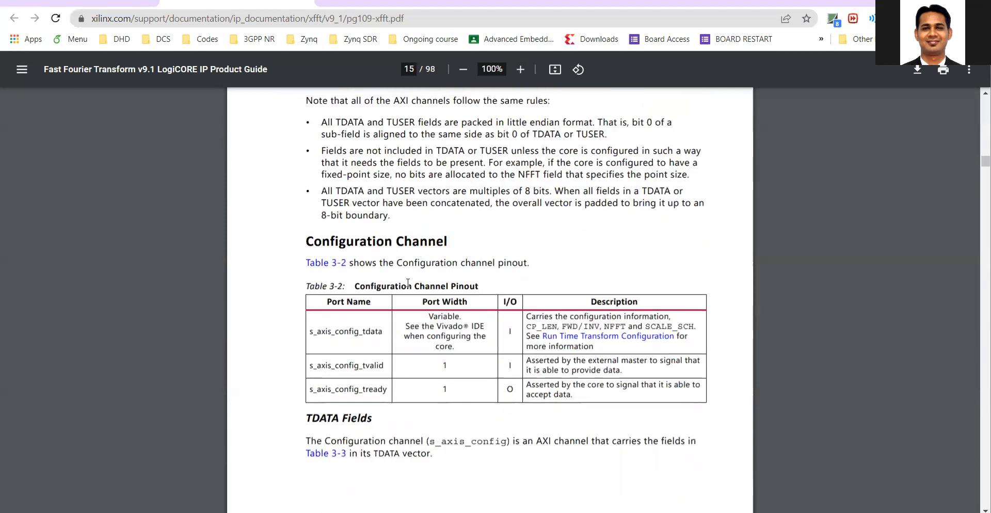
scroll(434, 315, "down", 2)
scroll(434, 314, "down", 8)
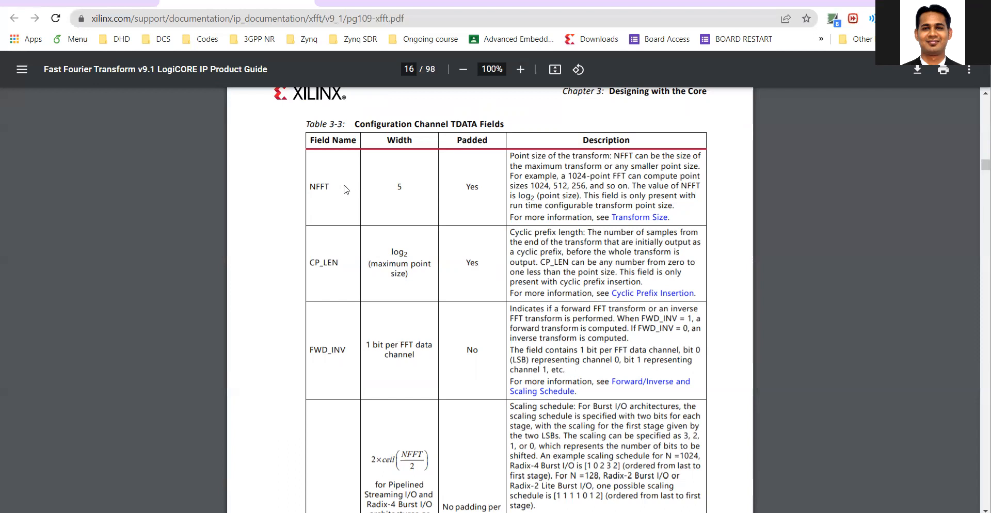
double_click(321, 186)
scroll(363, 267, "down", 2)
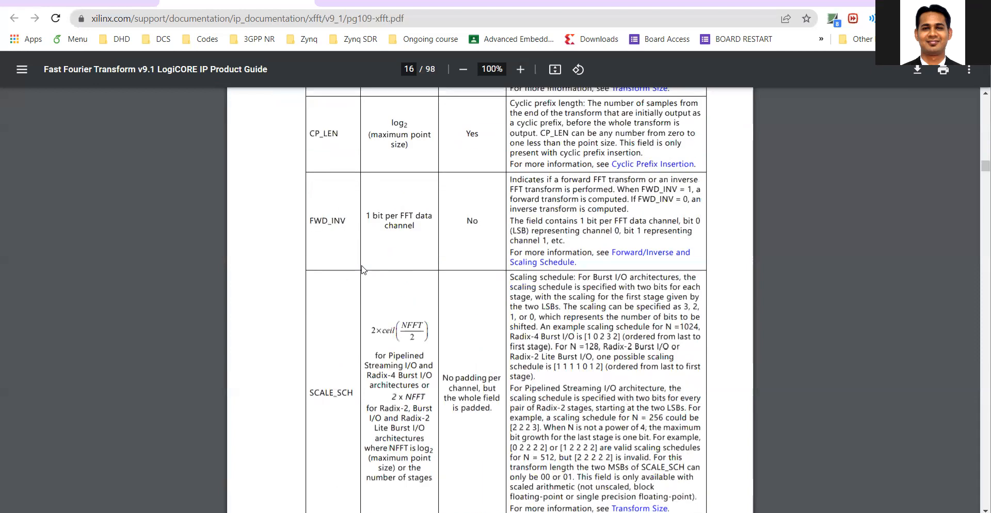
triple_click(332, 219)
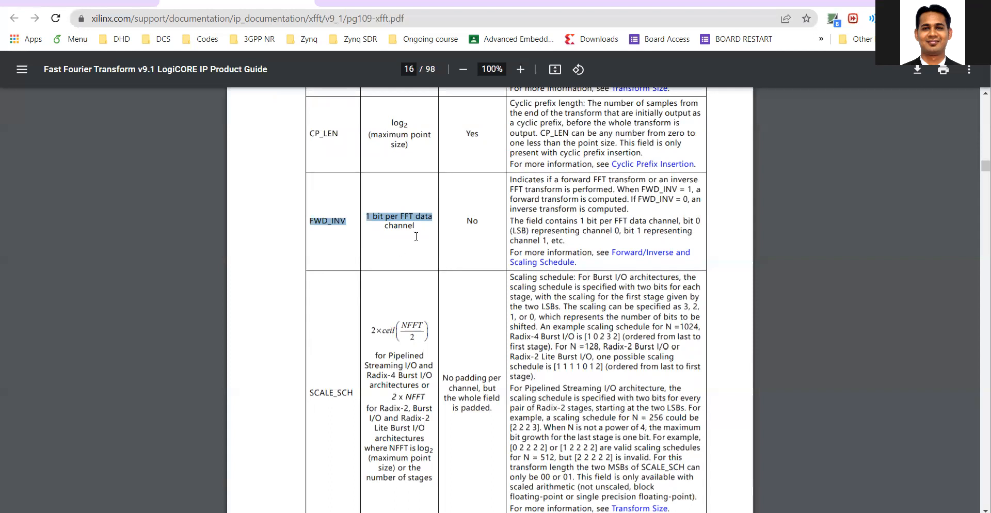
- Review the Table 3-3 fields and find their packing order in the s_axis_config_tdata format in Figure 3-2
scroll(418, 237, "up", 2)
scroll(419, 243, "up", 1)
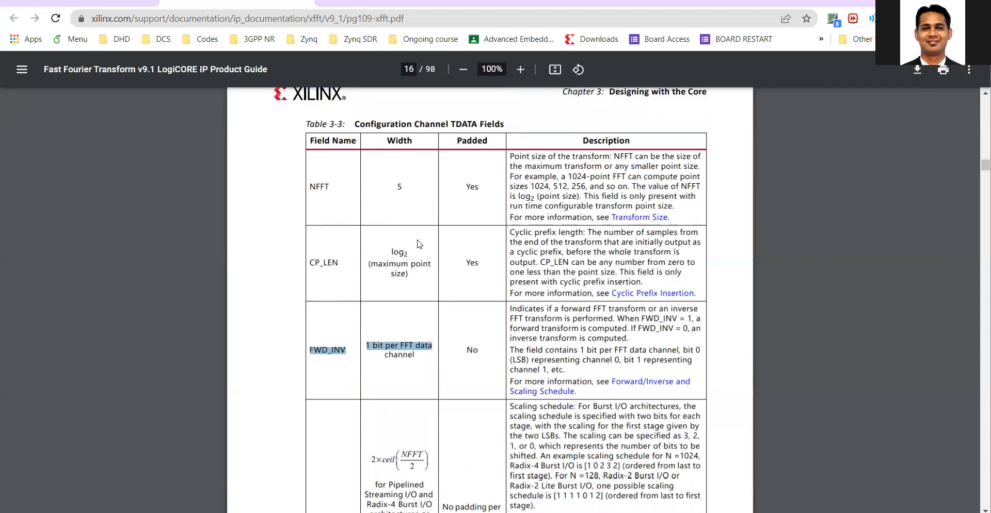
scroll(419, 243, "down", 10)
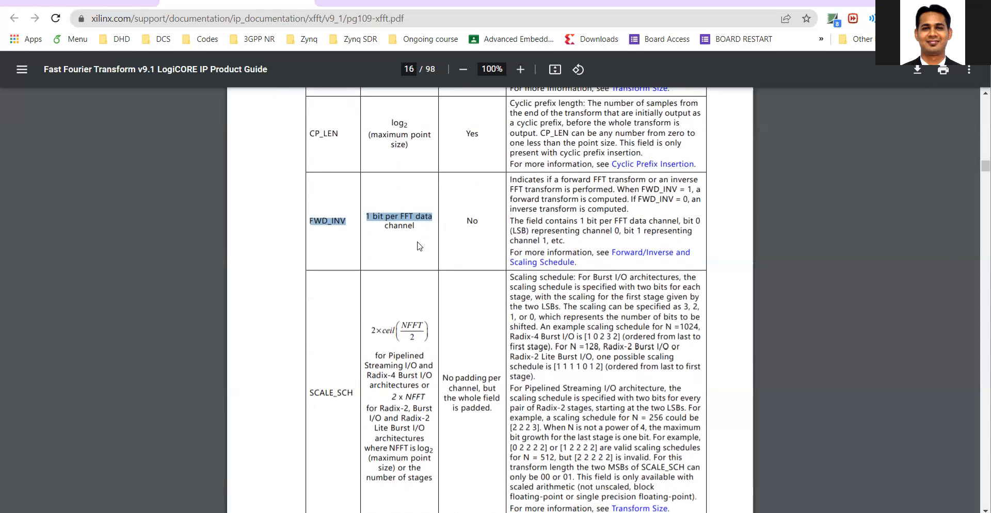
scroll(418, 242, "down", 5)
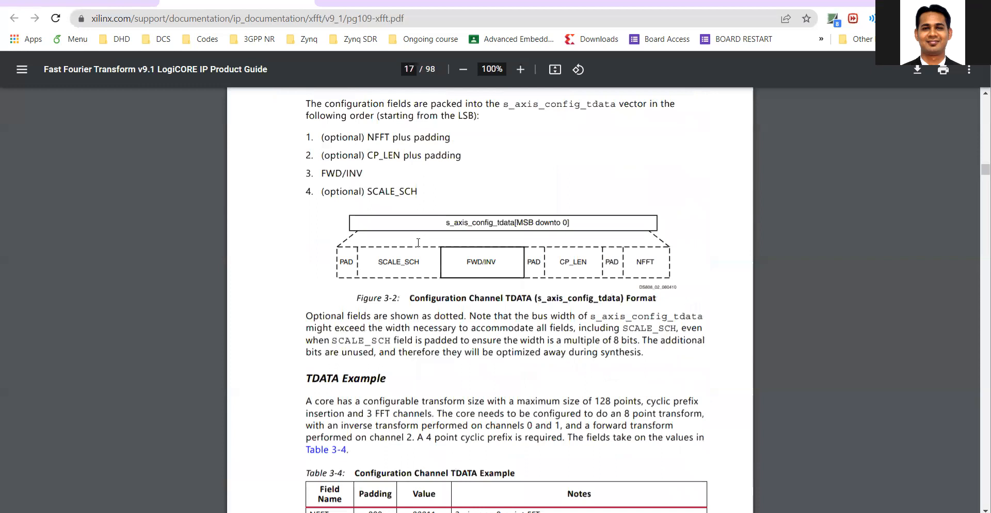
- Examine the NFFT field in Figure 3-2 and read through the TDATA Example in Table 3-4
scroll(418, 242, "up", 1)
left_click_drag(635, 322, 661, 322)
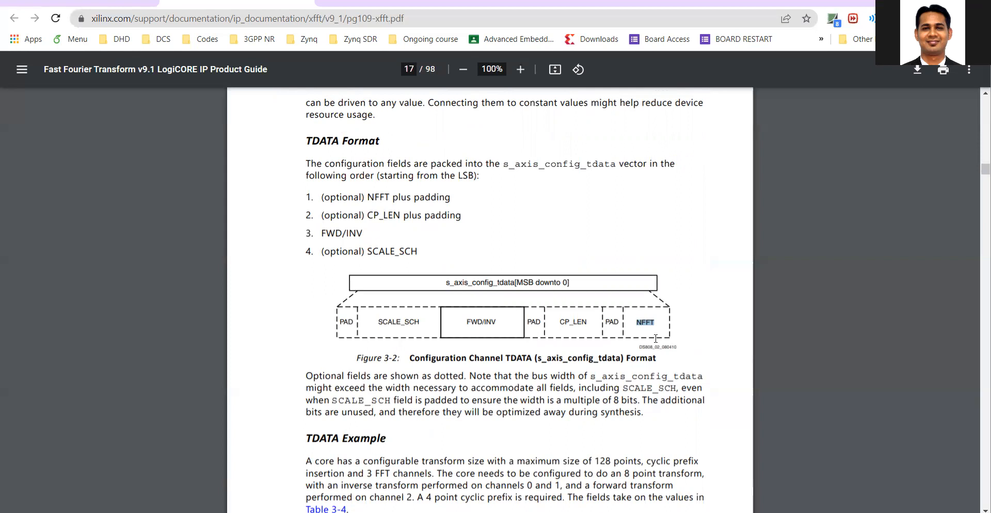
scroll(656, 339, "down", 3)
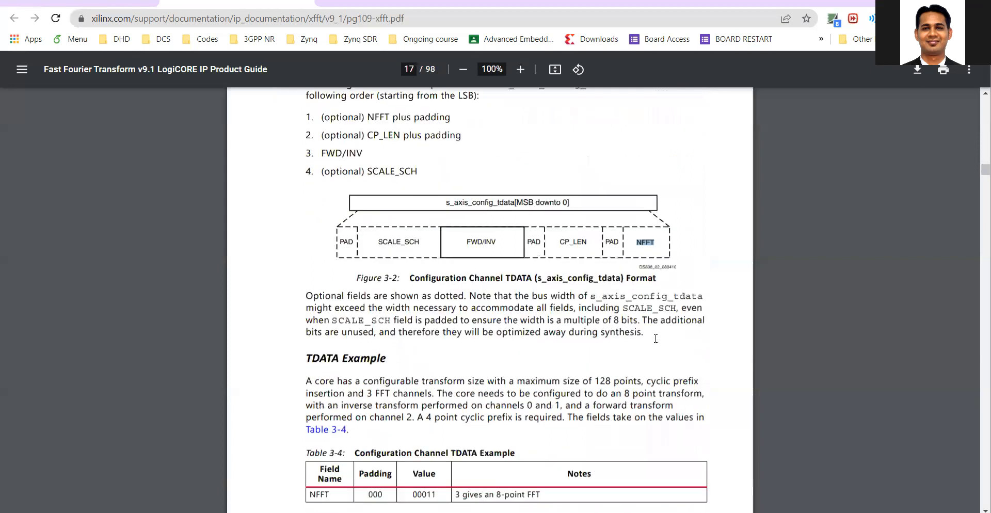
scroll(656, 339, "down", 5)
scroll(656, 338, "down", 1)
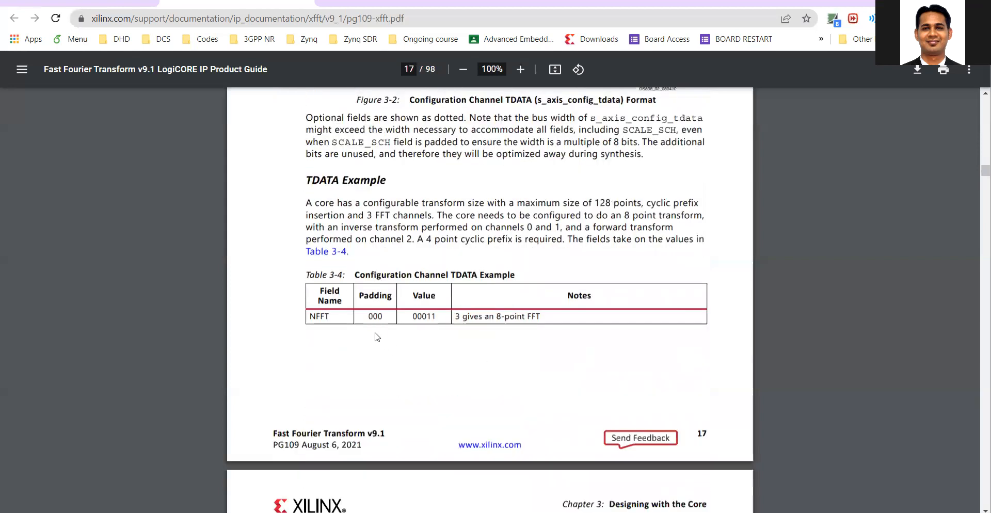
scroll(380, 335, "down", 7)
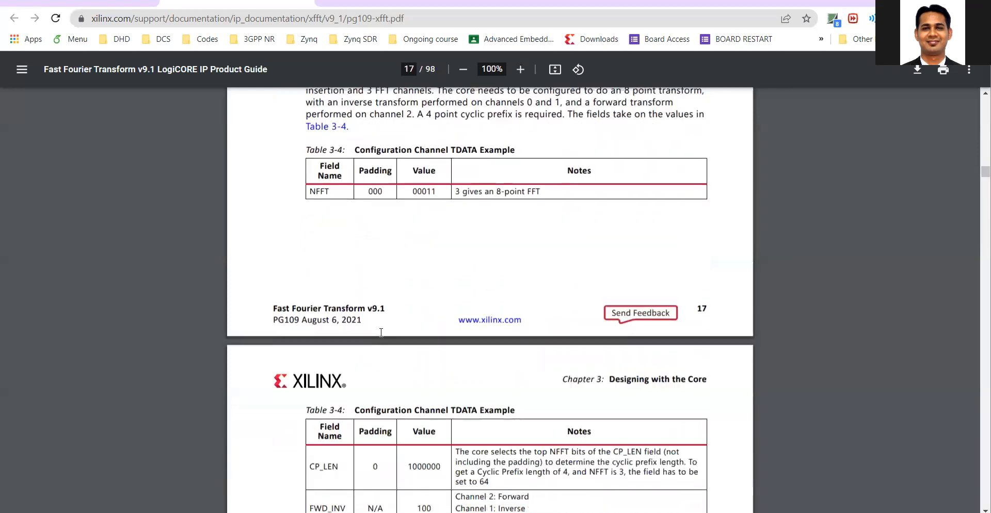
scroll(380, 331, "down", 2)
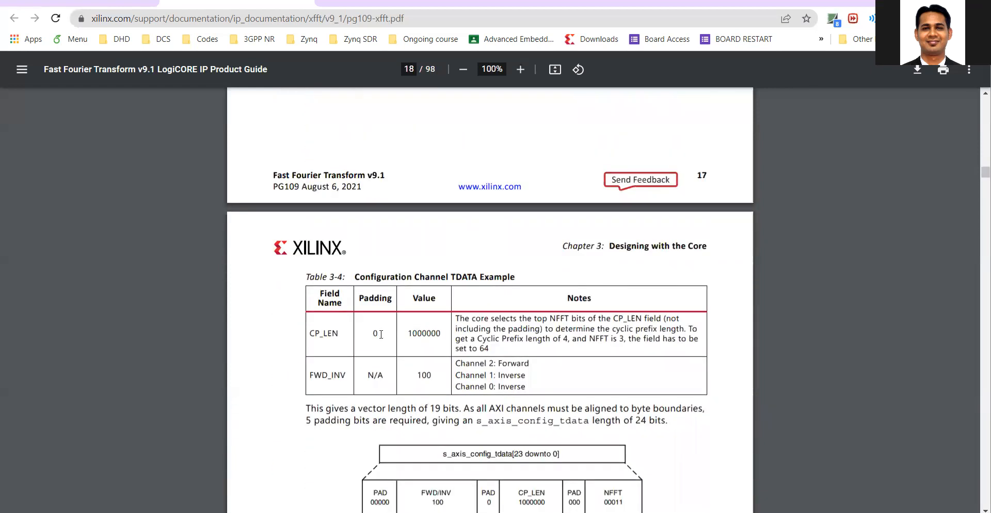
scroll(381, 335, "down", 2)
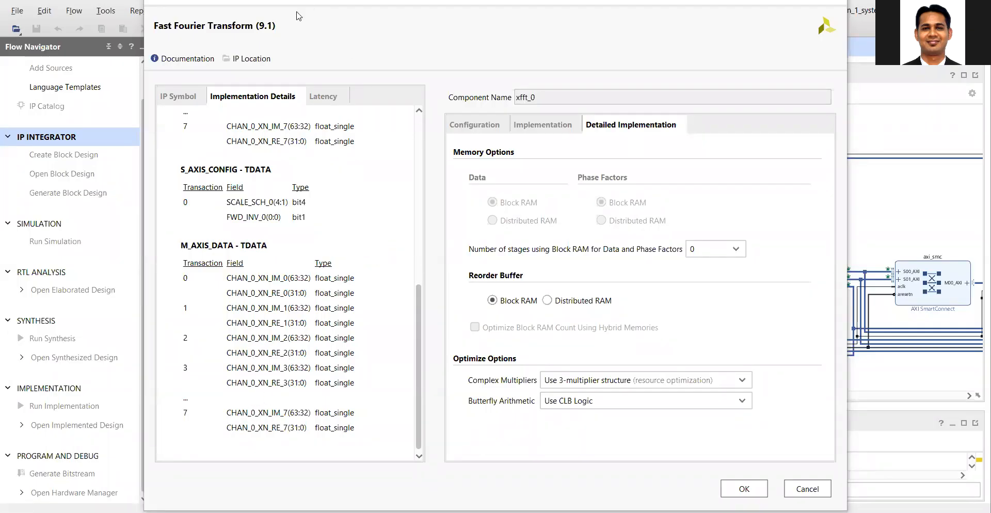
- Switch to the xfft_0 settings in Vivado and examine the IP symbol, the S_AXIS_CONFIG TDATA fields and the transform configuration
left_click(175, 99)
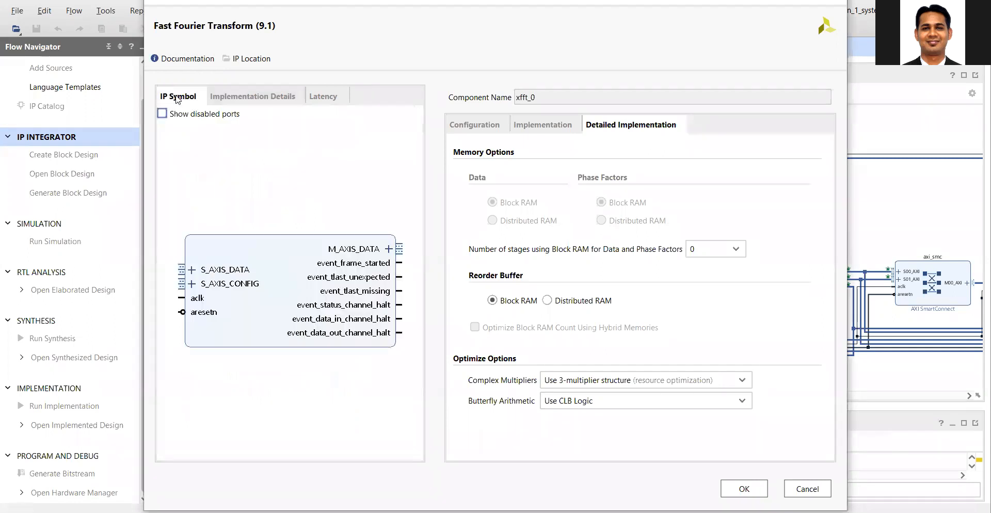
left_click(241, 98)
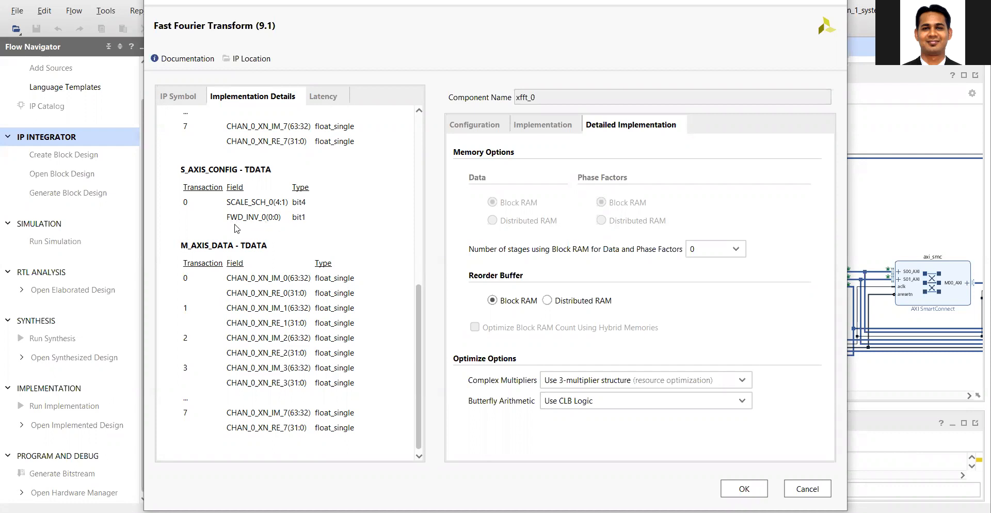
left_click(541, 127)
left_click(447, 127)
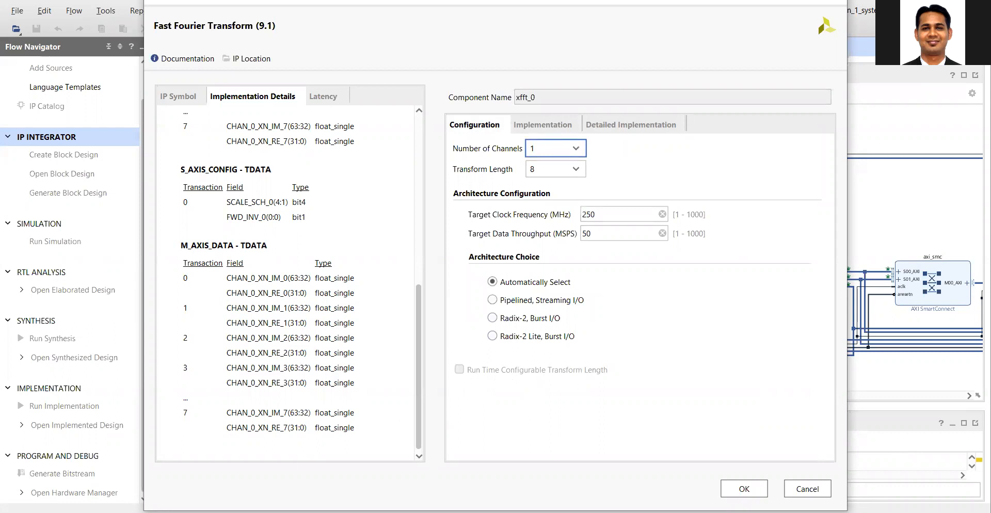
- Switch to the FFT product guide and check the AXI Channel Rules and the Configuration Channel pinout in Table 3-2
mouse_move(279, 511)
left_click(500, 470)
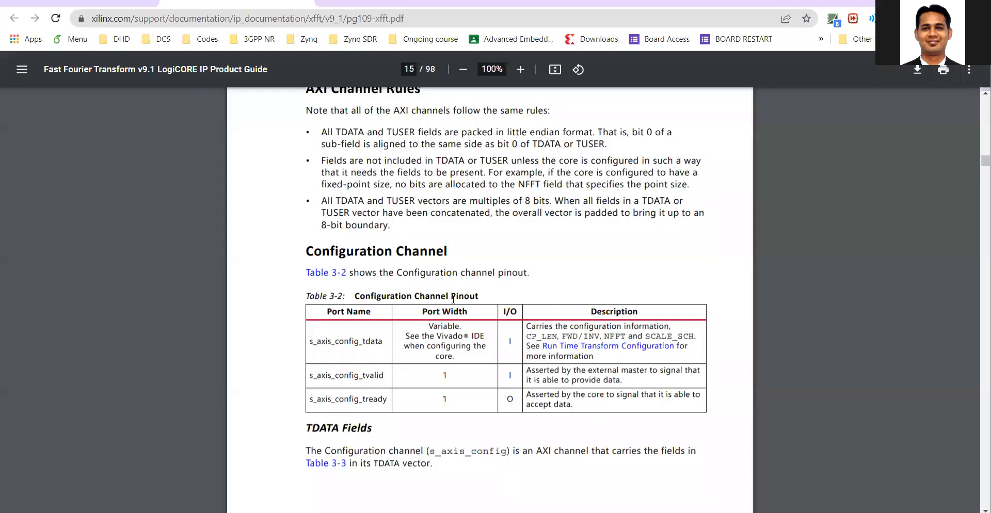
scroll(461, 296, "down", 4)
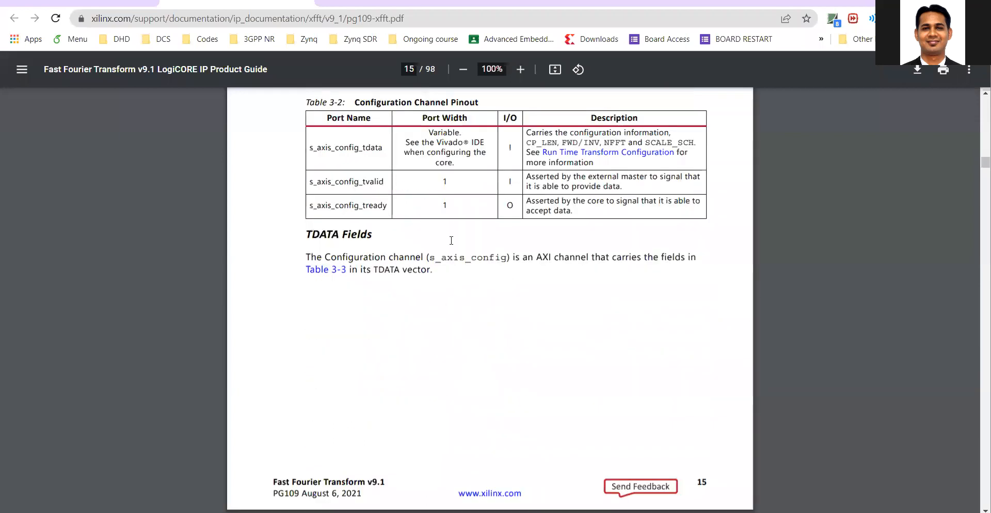
- Return to the xfft_0 settings in Vivado and review the AXI data and configuration TDATA fields in the implementation details
key("alt+Tab")
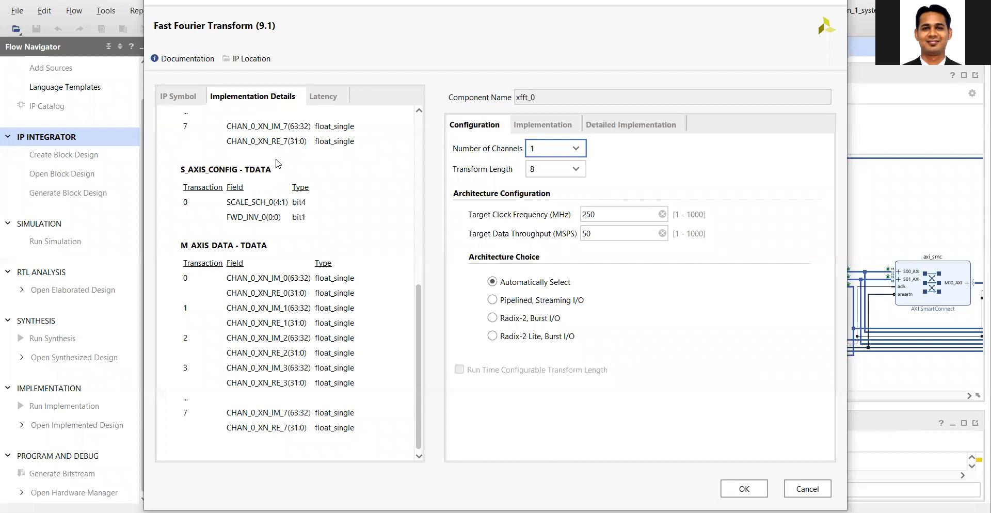
scroll(268, 170, "up", 3)
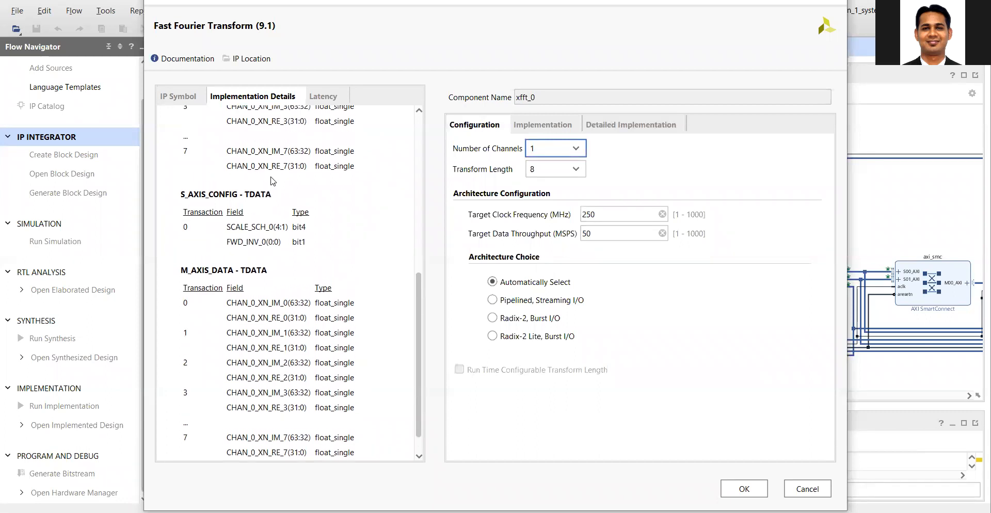
scroll(273, 180, "up", 3)
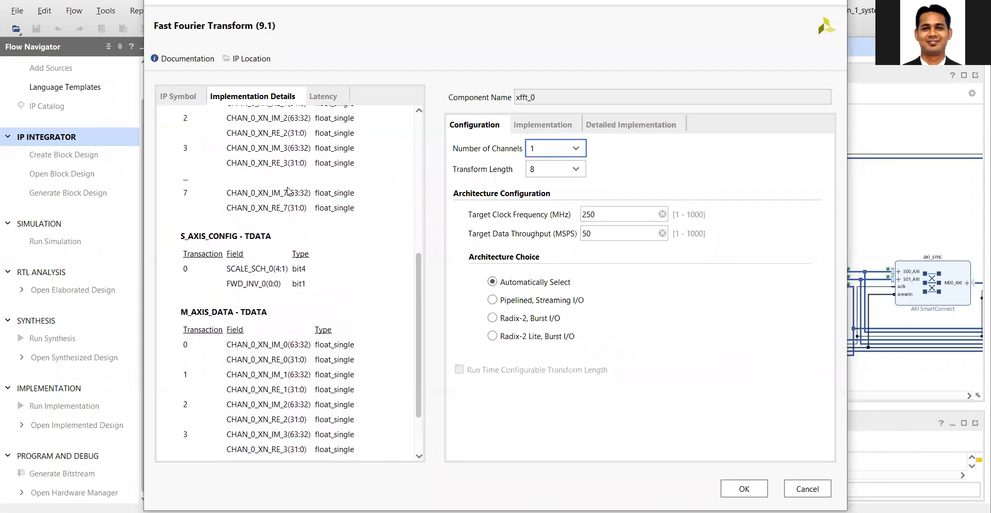
left_click_drag(421, 289, 407, 116)
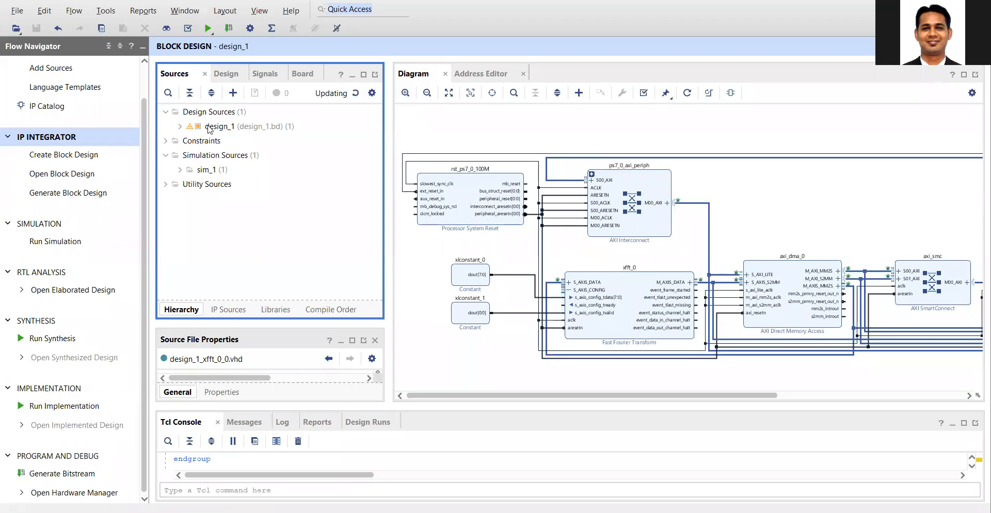
- Create an HDL wrapper for the design_1 block design, letting Vivado manage the wrapper and auto-update it
left_click(181, 126)
right_click(234, 129)
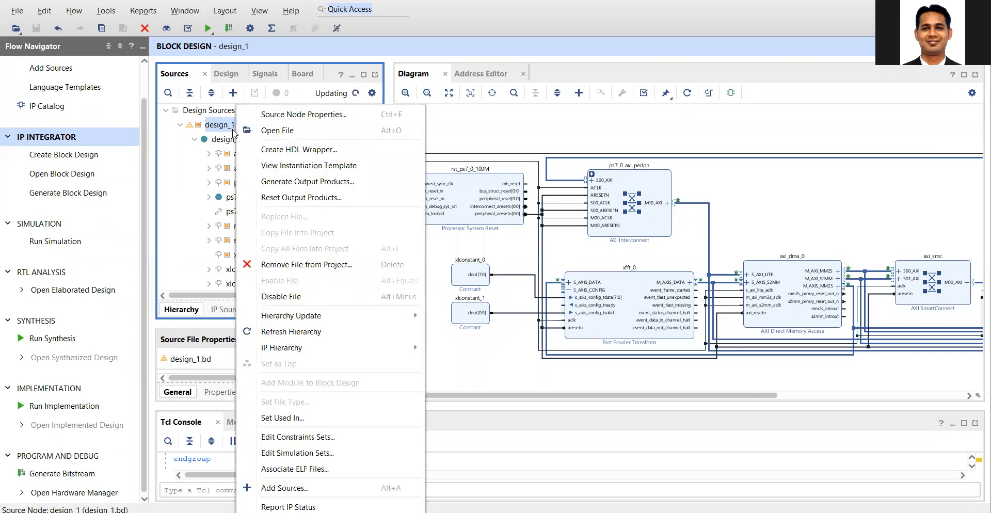
left_click(261, 150)
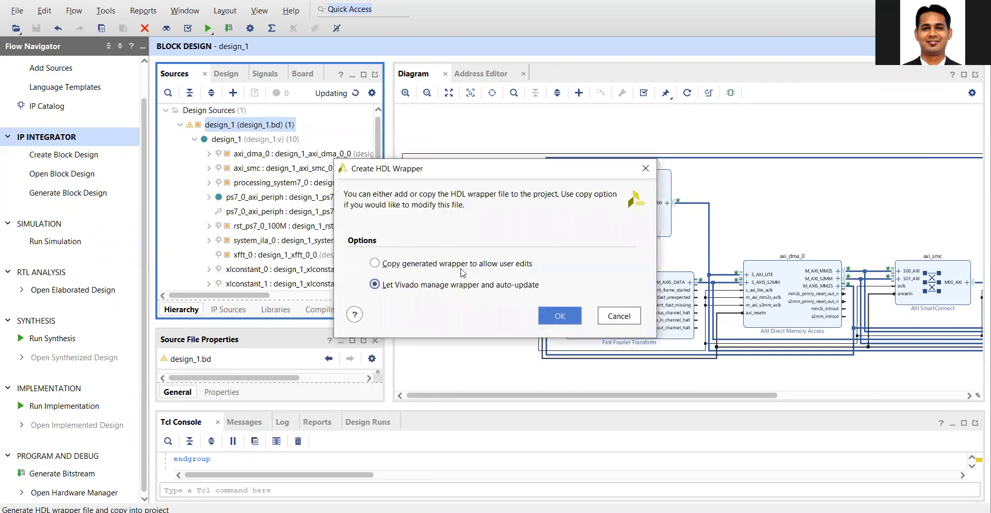
left_click(555, 316)
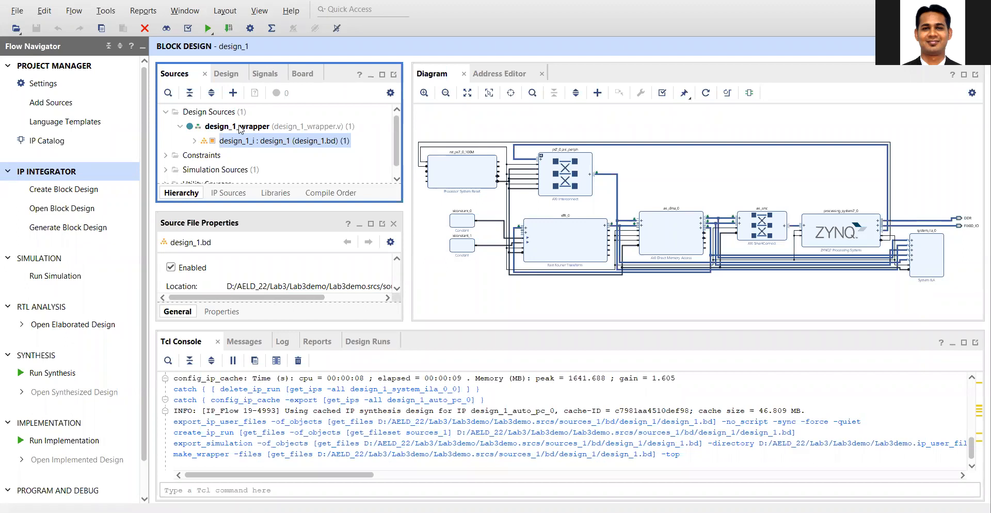
- Generate the bitstream for design_1_wrapper on the local host with 4 jobs and dismiss the completion dialog without opening the implemented design
left_click(240, 128)
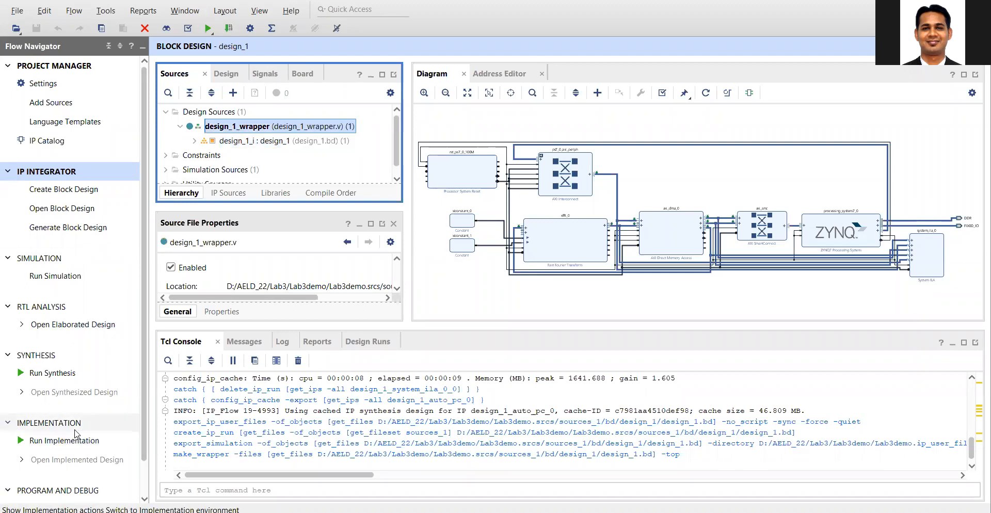
scroll(67, 474, "down", 1)
left_click(67, 473)
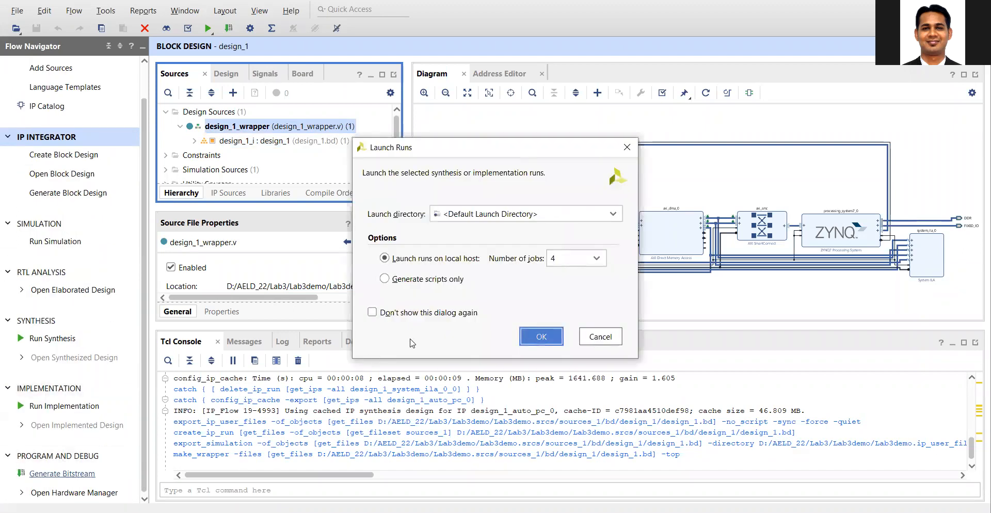
left_click(529, 335)
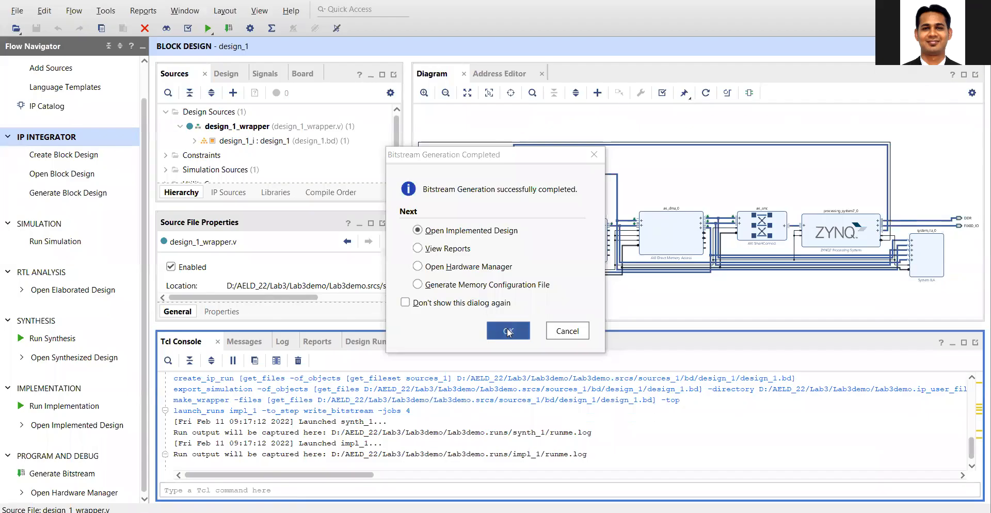
left_click(575, 335)
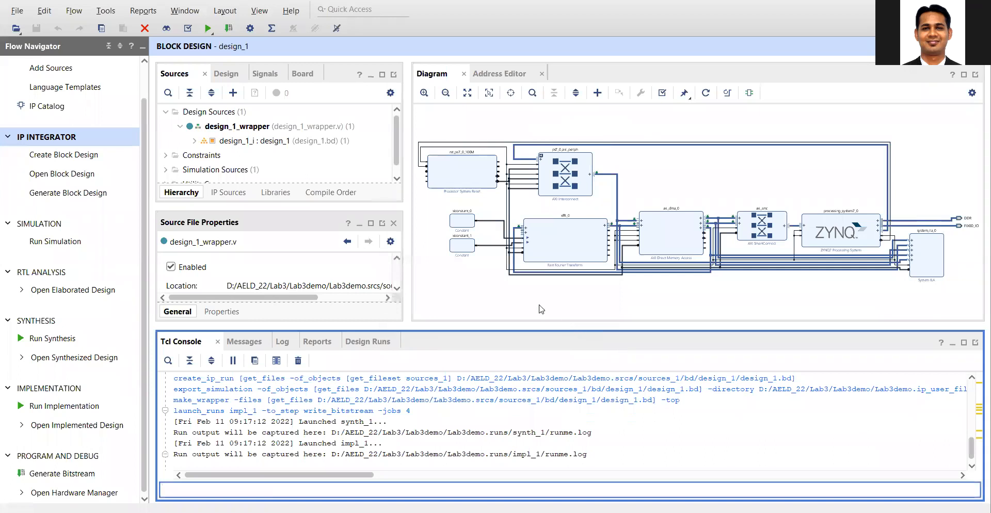
- Export the hardware design with the bitstream included
left_click(23, 11)
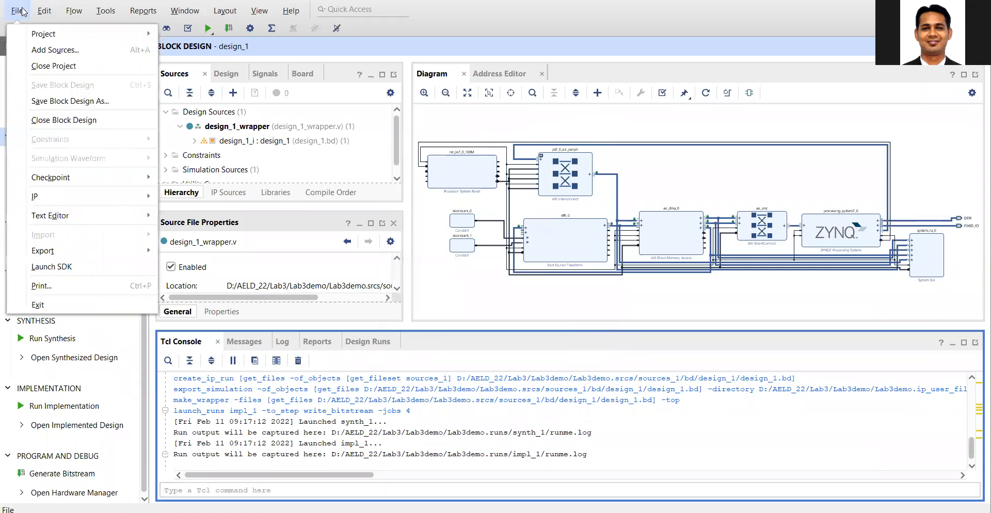
mouse_move(139, 252)
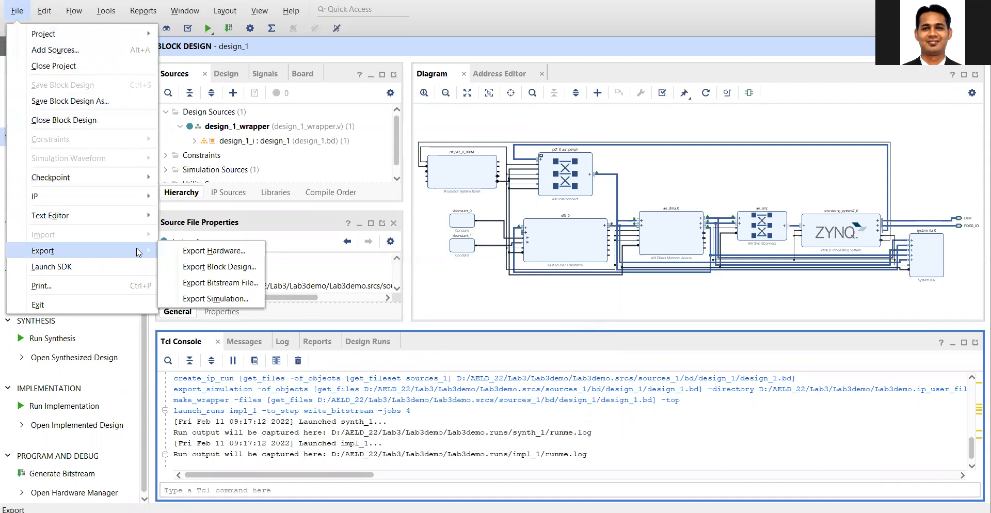
left_click(225, 251)
left_click(386, 245)
left_click(526, 303)
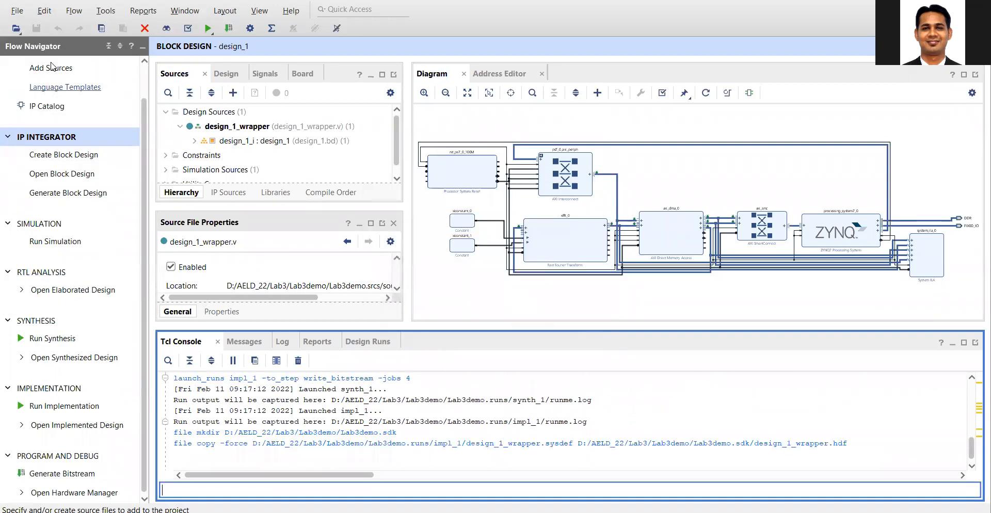
- Launch the SDK with the exported location and workspace local to the project
left_click(21, 12)
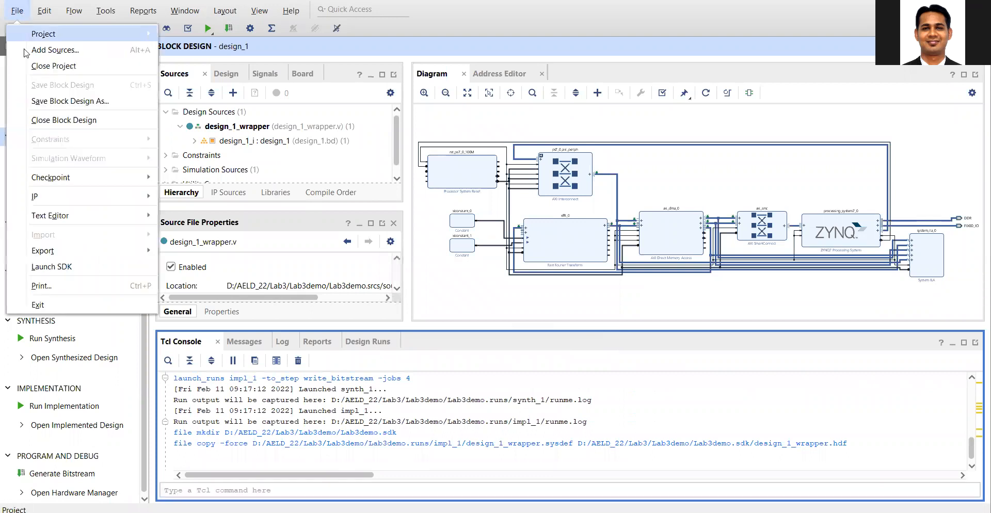
left_click(119, 267)
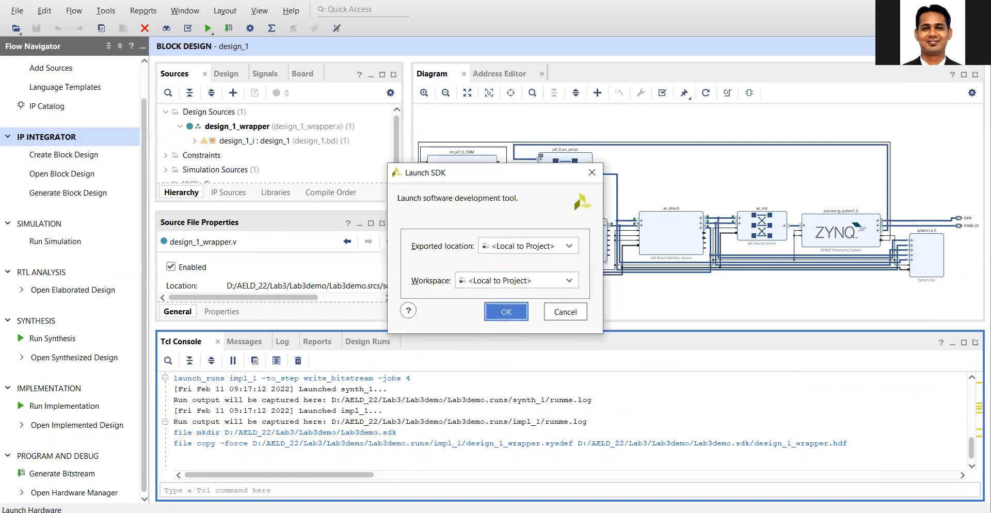